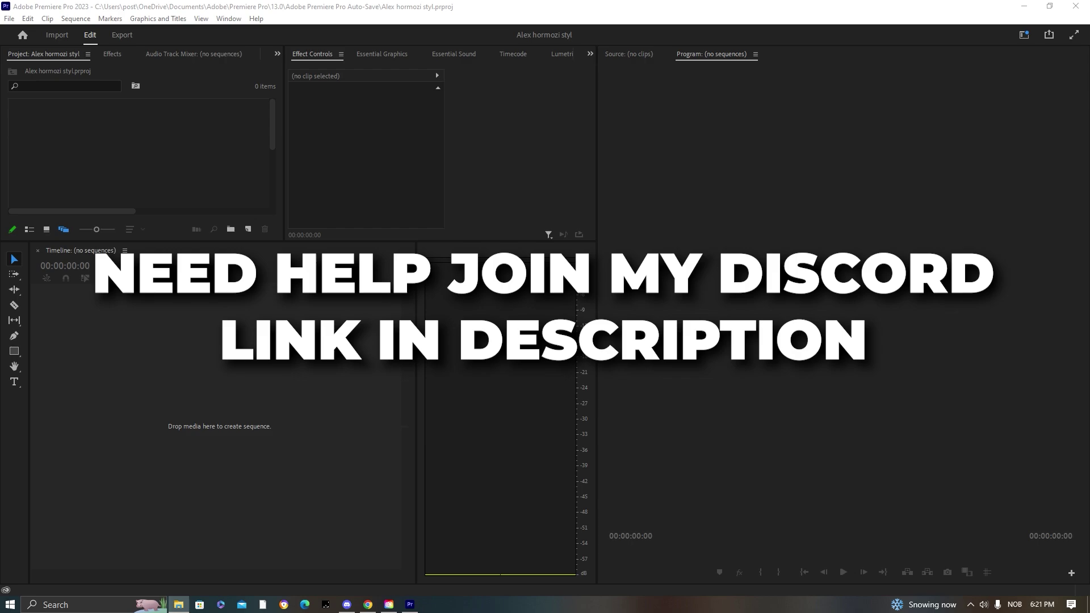
drag(181, 405, 207, 348)
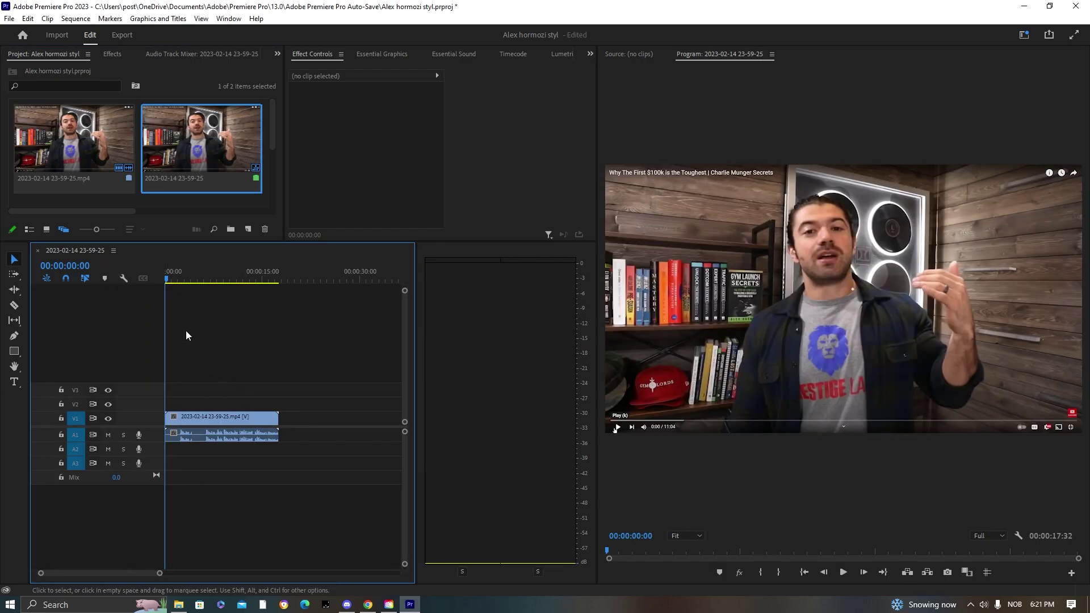
drag(177, 284, 209, 290)
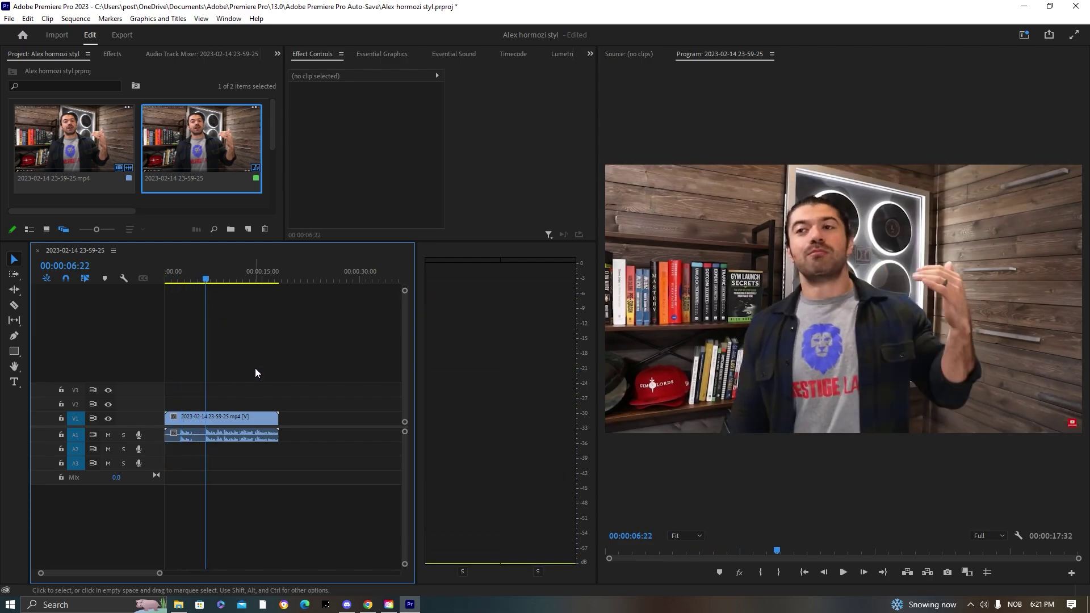
click(248, 440)
key(ctrl+k)
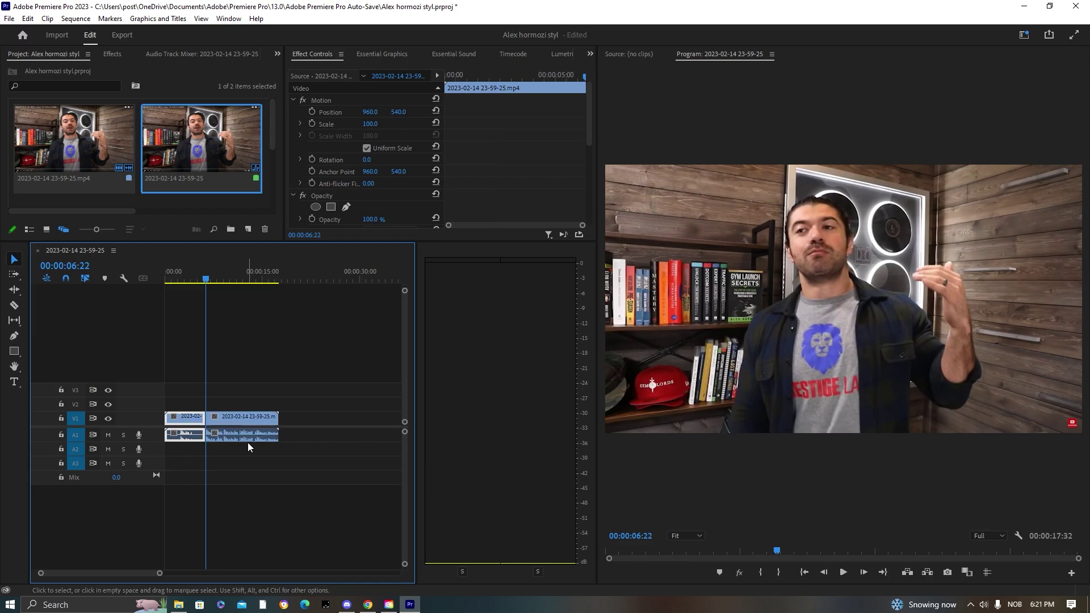
key(Delete)
Trim the end of the clip back to 00:00:17:14 and play the last moments to check the cut
drag(164, 574, 132, 574)
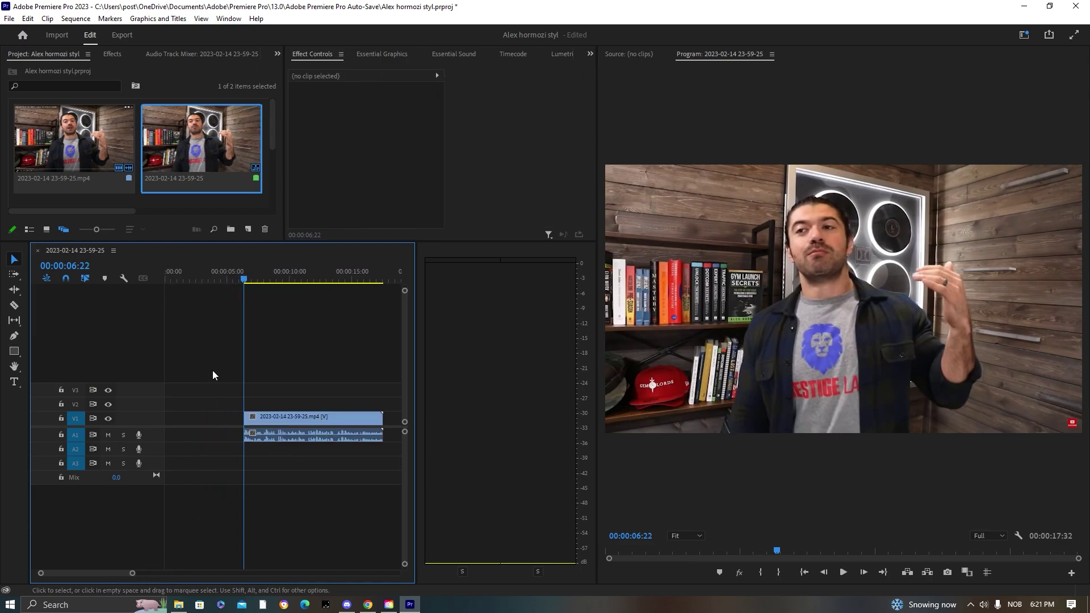
drag(239, 271, 377, 318)
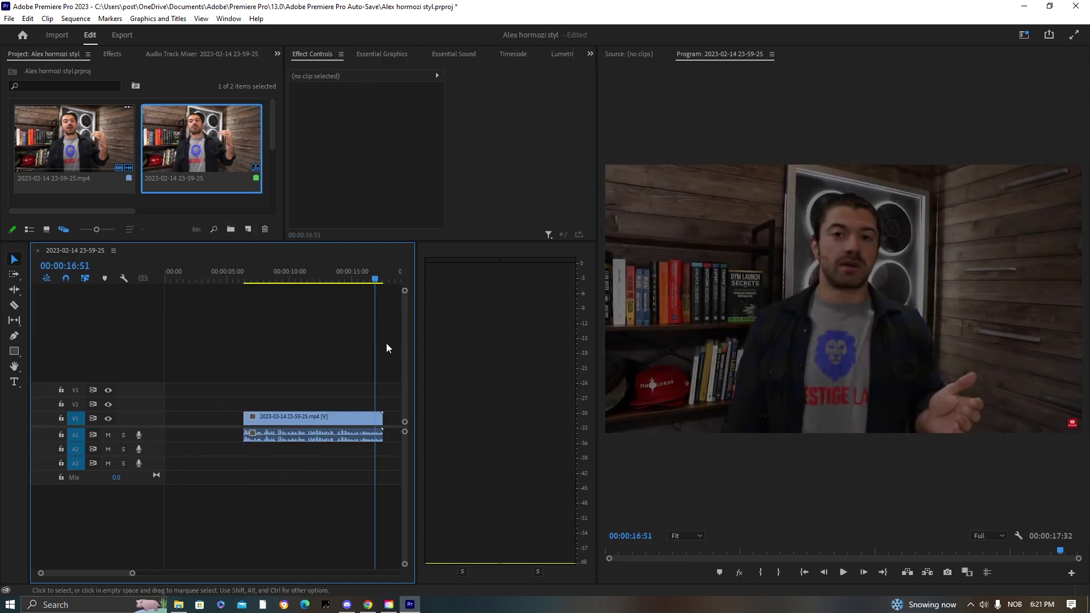
key(space)
key(space)
drag(389, 426, 386, 426)
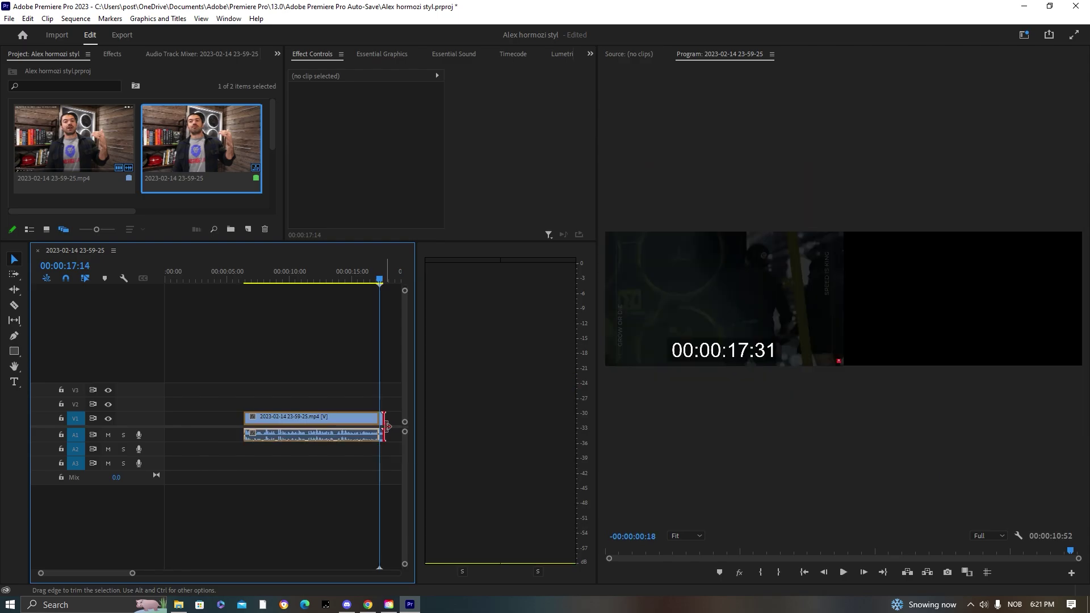
click(374, 275)
key(space)
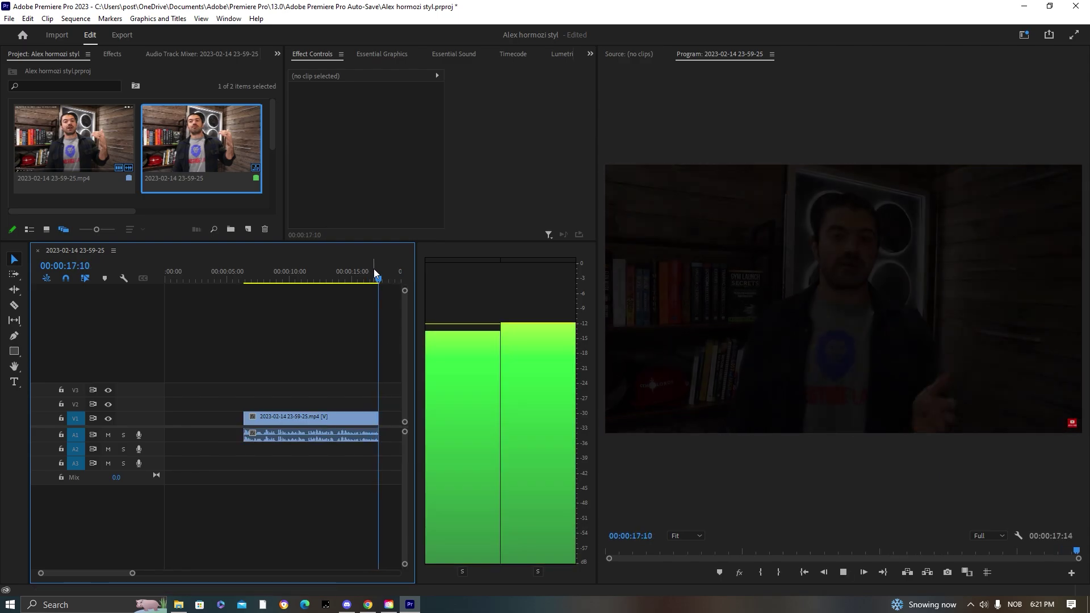
Move the trimmed clip to the start of the sequence and place the playhead at 00:00:00:00
click(315, 420)
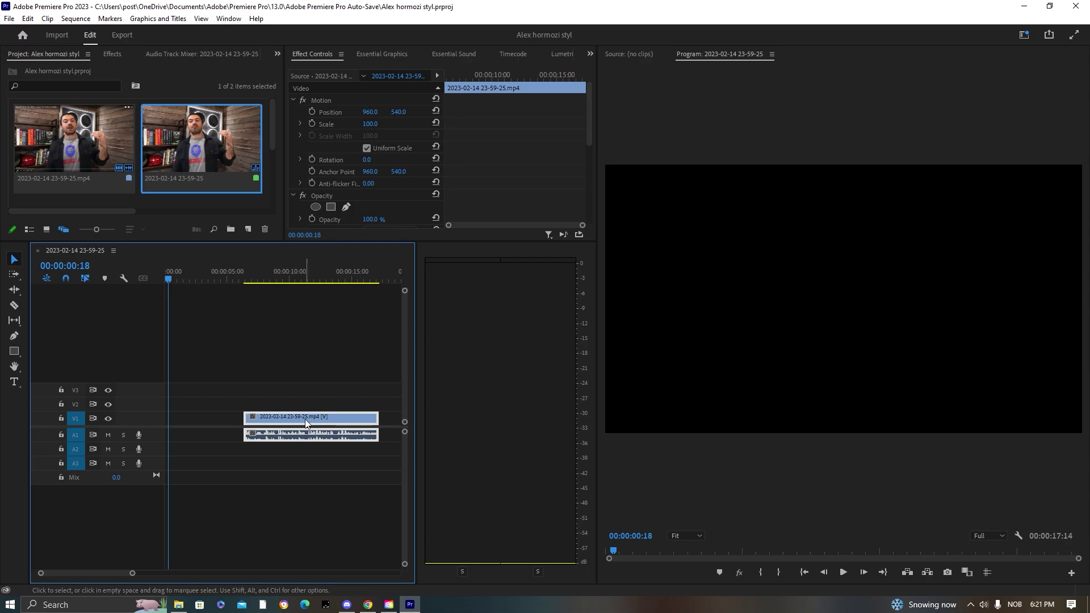
click(222, 380)
drag(280, 421, 209, 446)
click(167, 278)
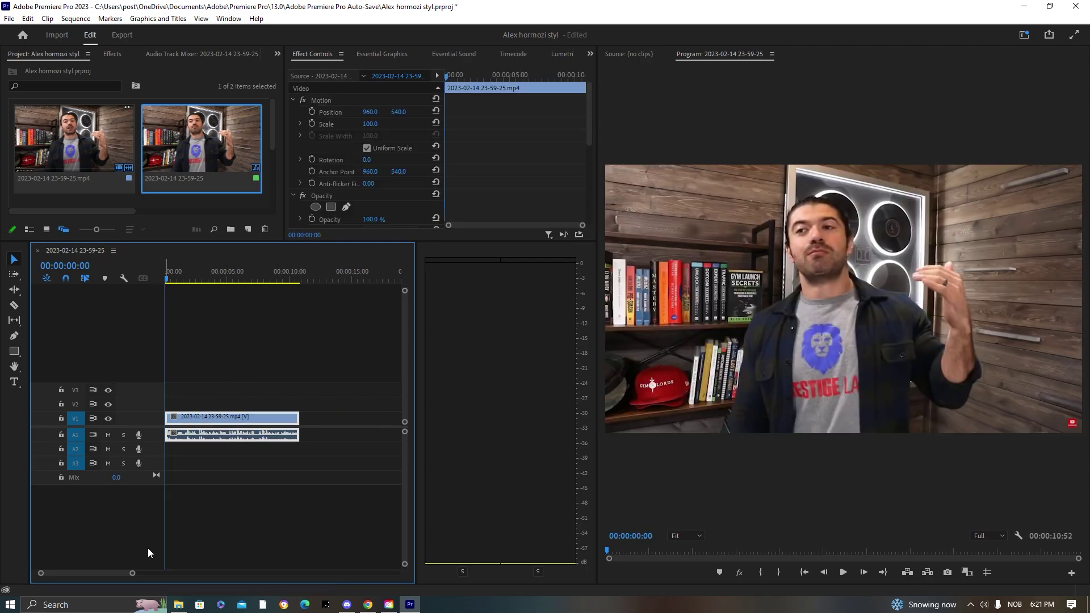
mouse_move(133, 576)
mouse_down()
mouse_move(110, 573)
mouse_move(138, 573)
mouse_up()
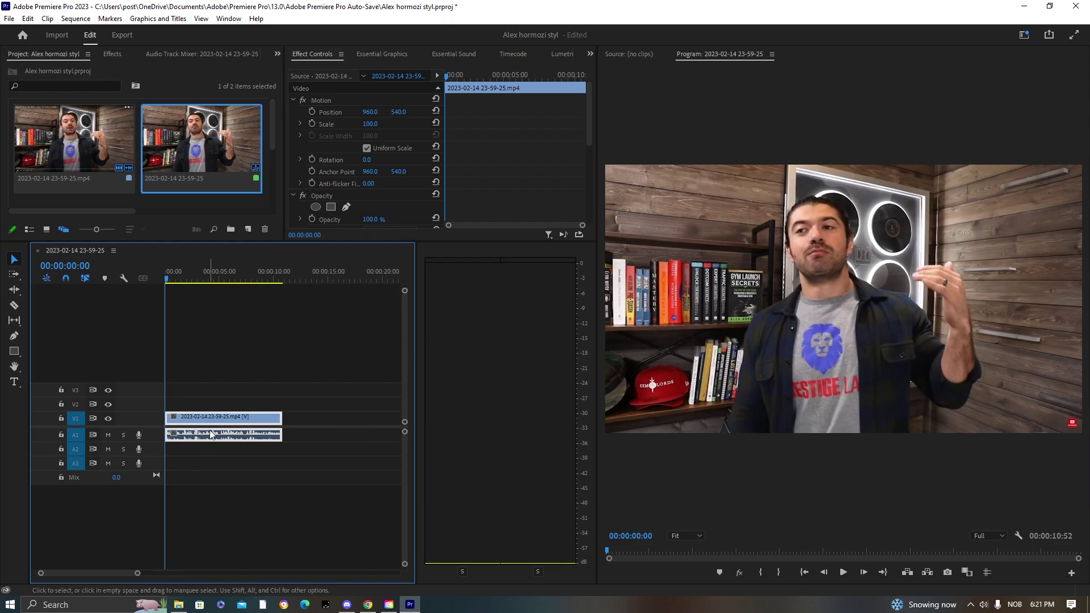
Change the sequence frame size to 1080 horizontal by 1920 vertical
click(227, 366)
click(77, 19)
click(91, 33)
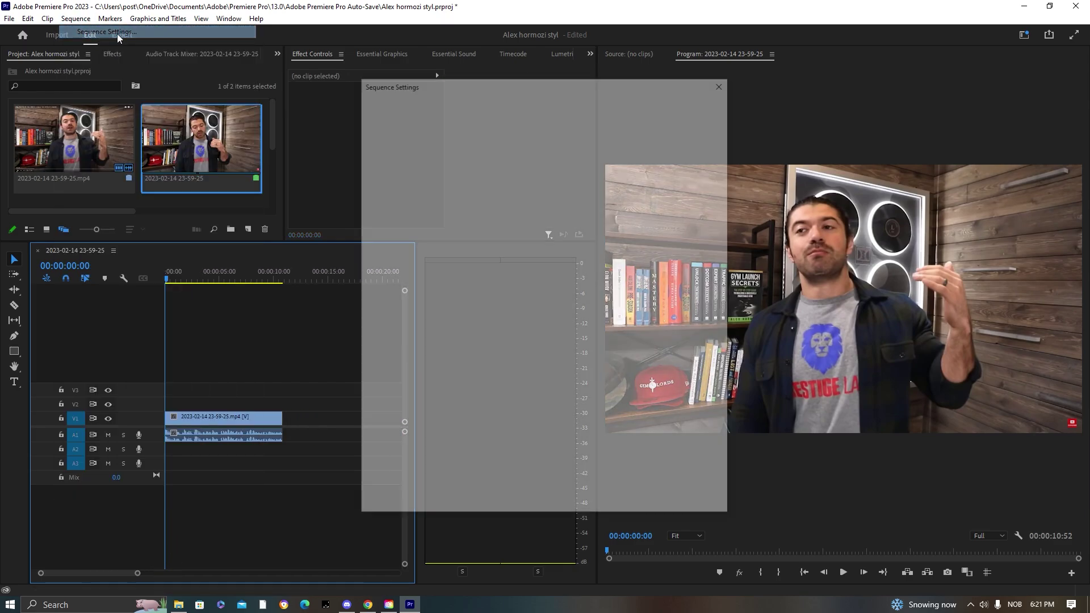
text(1080)
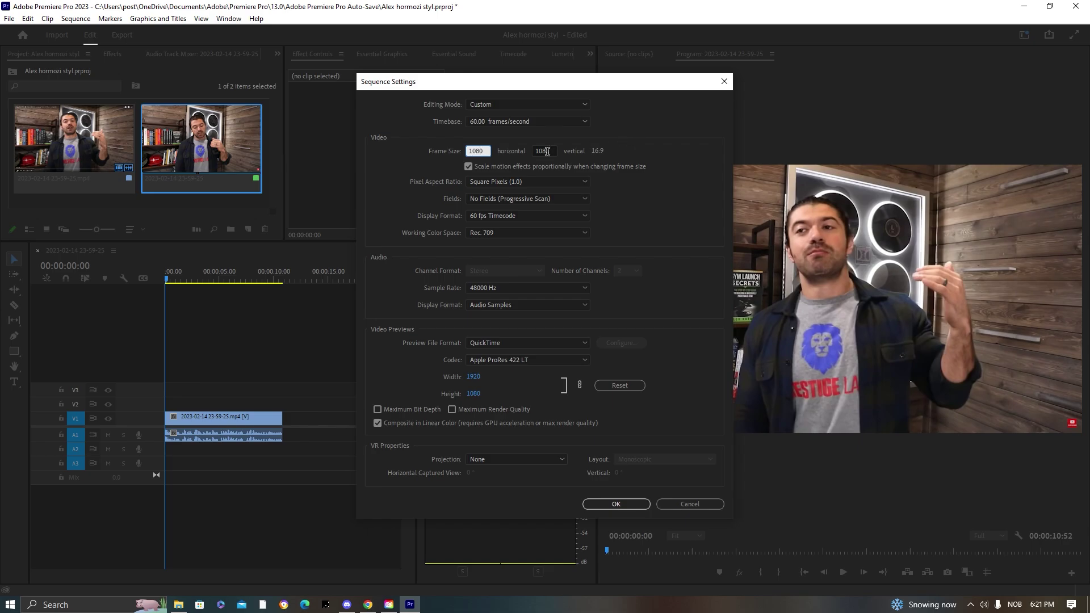
click(547, 152)
text(1920)
key(Return)
key(Return)
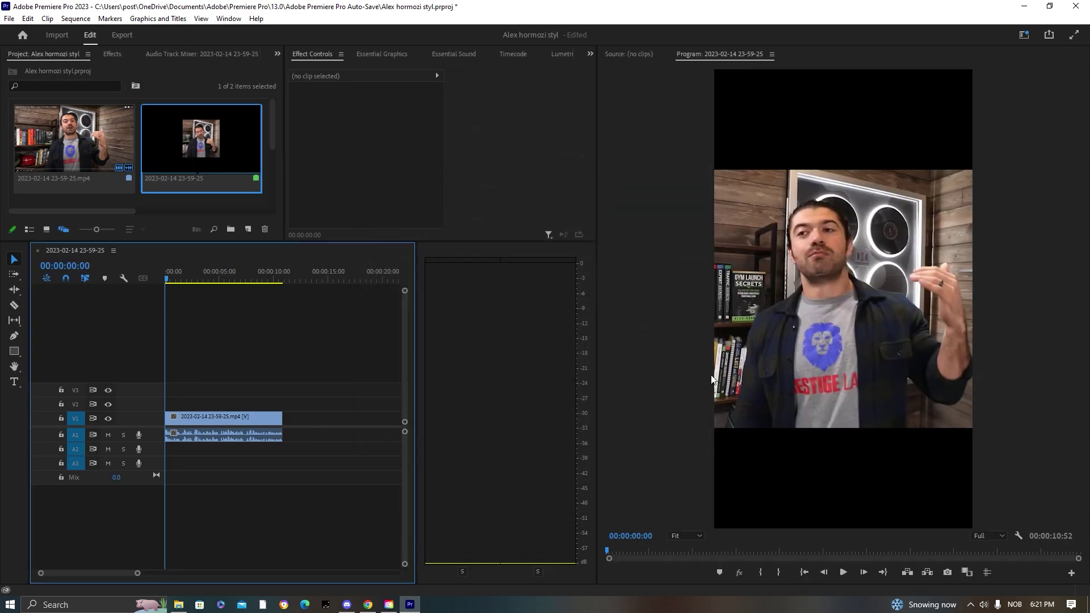
Scale the clip to 184 so it fills the vertical frame and set its horizontal position to 727
click(252, 419)
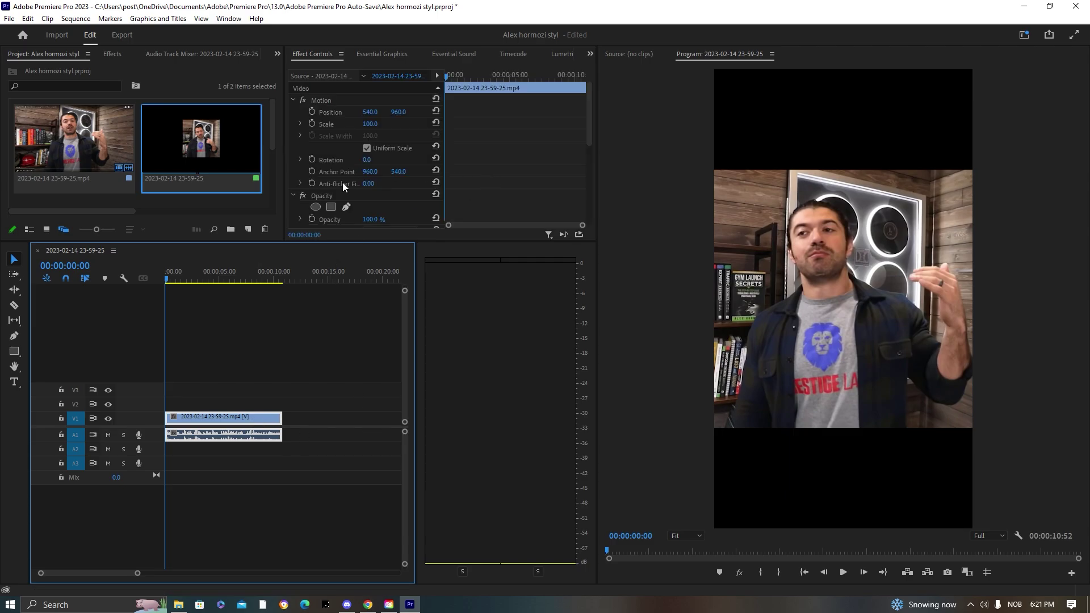
drag(373, 128, 500, 113)
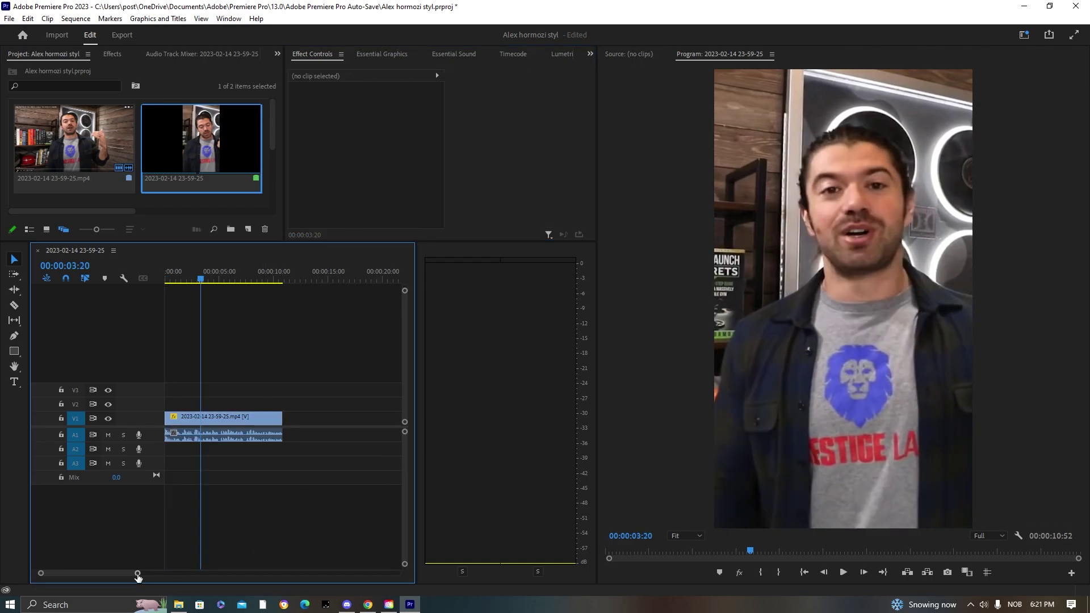
drag(138, 574, 152, 574)
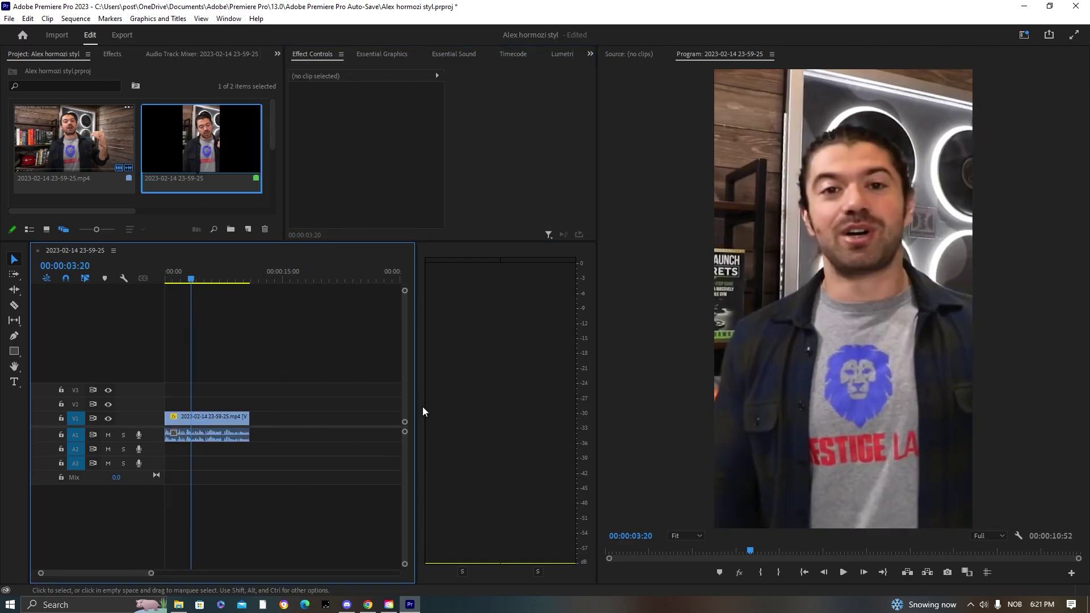
Enable keyframing for the clip's Scale and Position at 00:00:00:00
click(196, 280)
drag(192, 278, 163, 278)
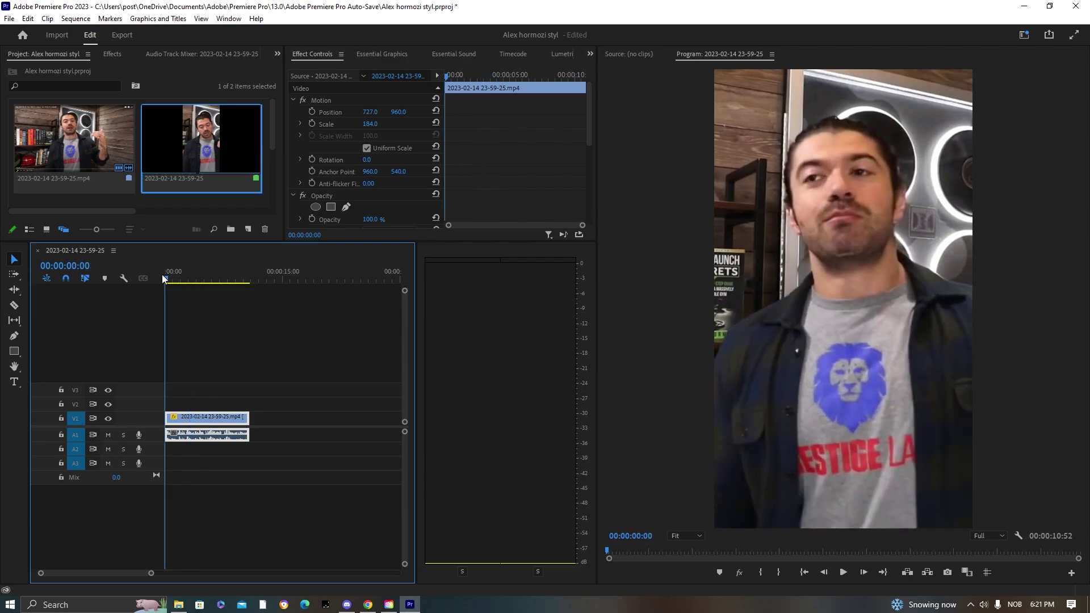
click(312, 124)
click(312, 112)
Add a Position keyframe at 00:00:00:34 with the horizontal value 574 to recenter the speaker
key(space)
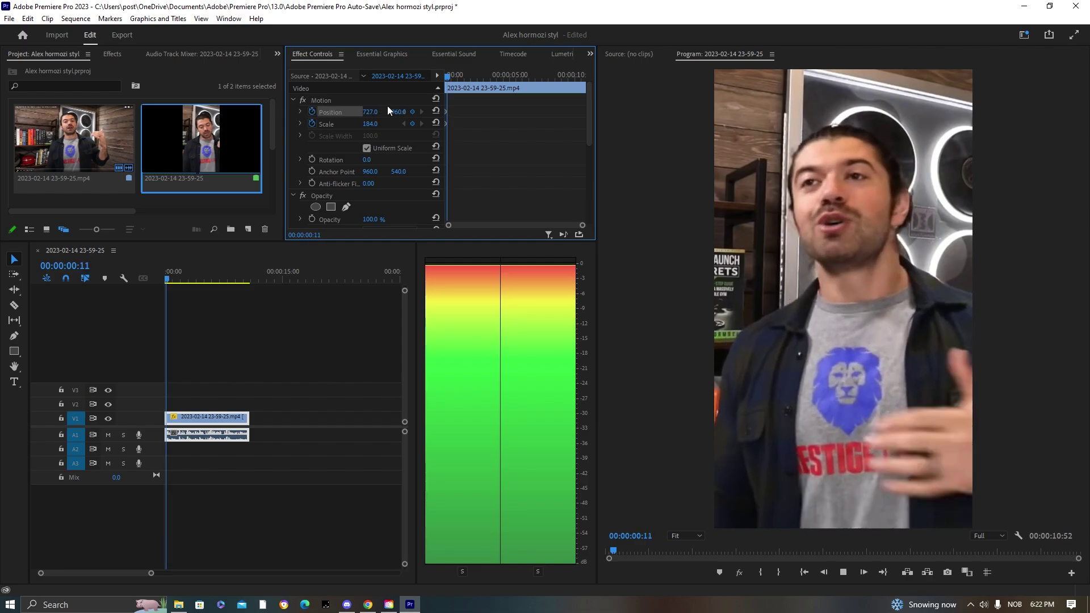
key(space)
drag(371, 112, 284, 112)
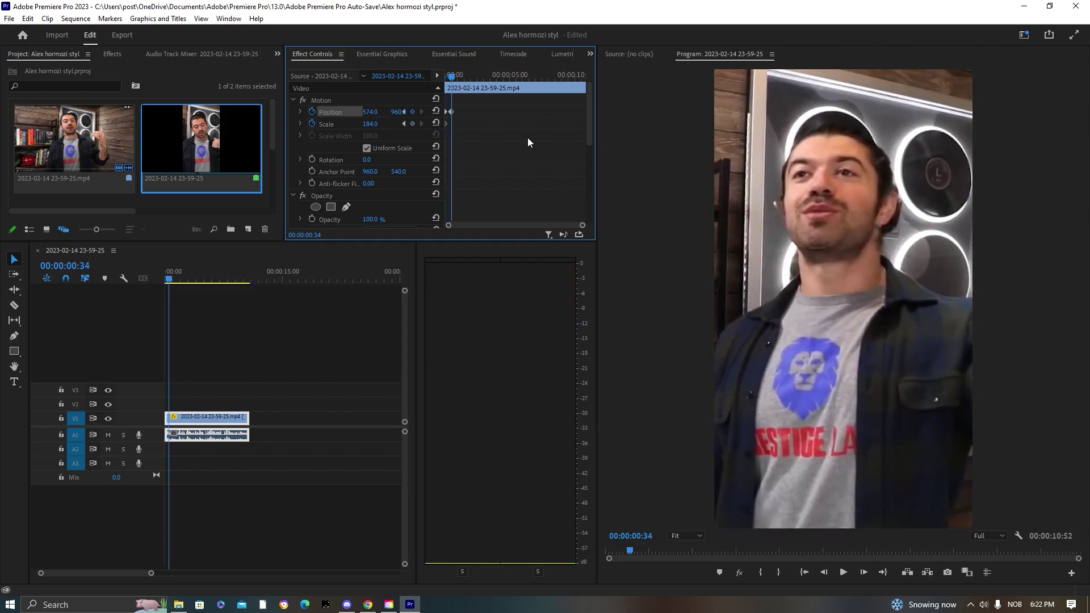
Add a series of horizontal Position keyframes up to about 00:00:02:53 that keep the speaker centered, ending at 646
key(space)
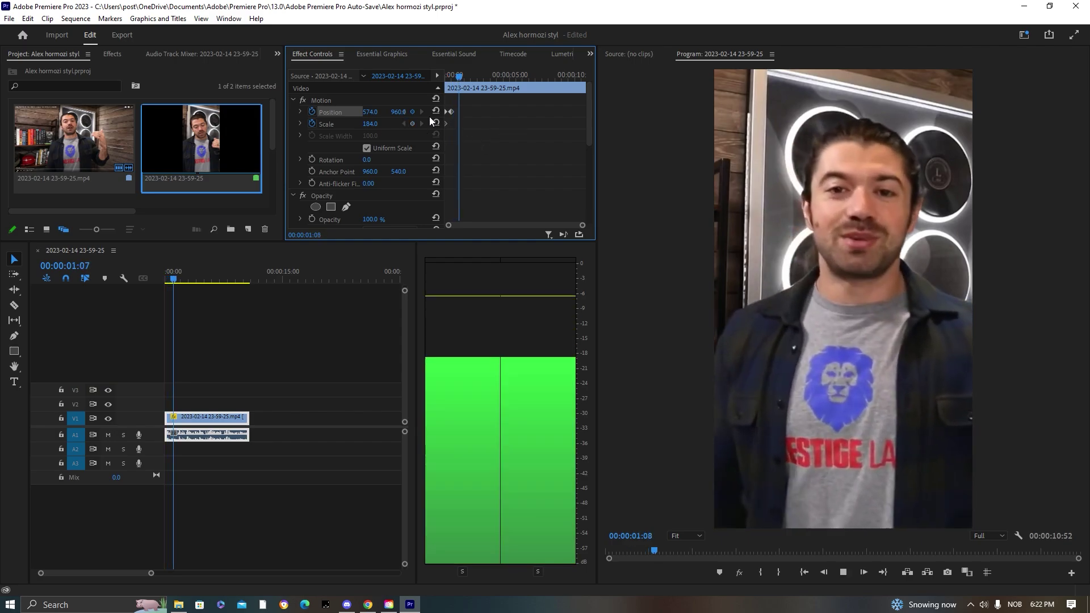
key(space)
drag(374, 111, 442, 112)
key(space)
key(space)
key(space)
key(space)
key(space)
key(space)
key(space)
key(space)
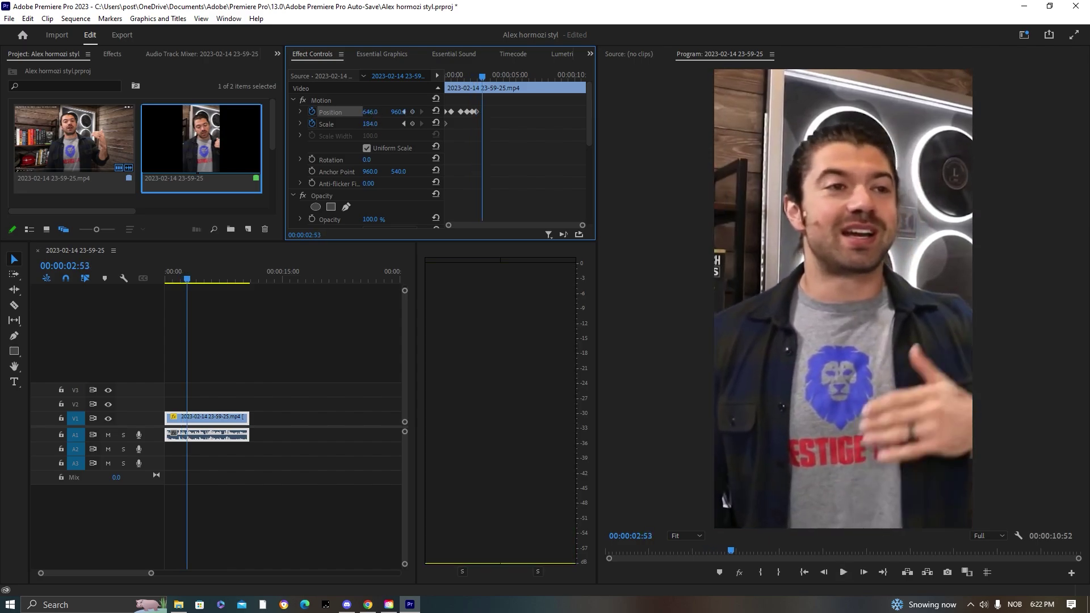
Continue keyframing the clip's horizontal position to follow the speaker up to 00:00:03:40
click(384, 111)
click(379, 103)
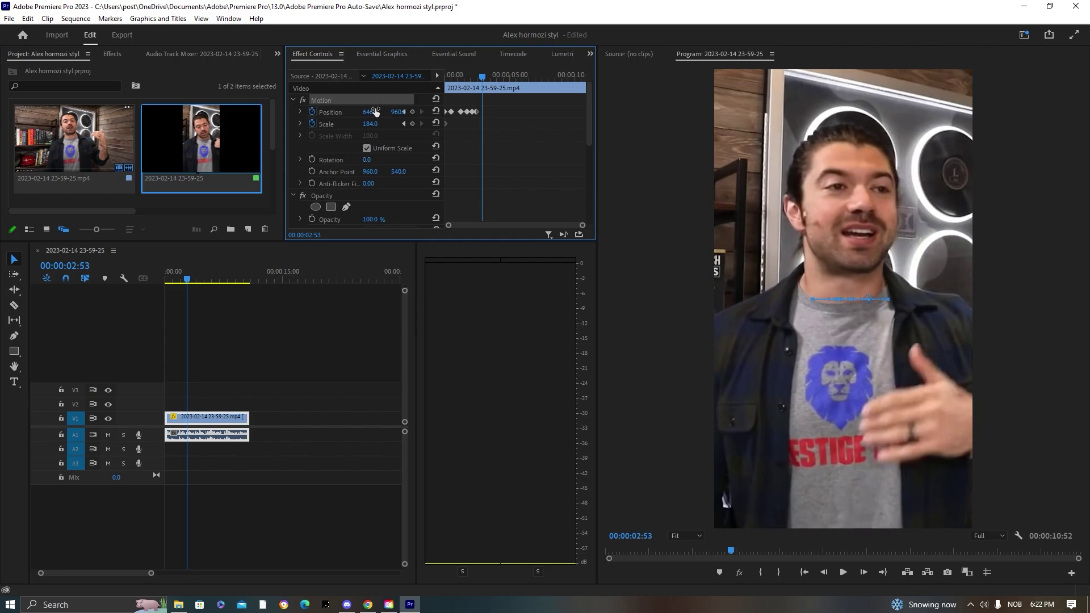
mouse_move(375, 112)
mouse_down()
mouse_move(318, 113)
mouse_move(386, 113)
mouse_up()
key(space)
key(space)
key(space)
key(space)
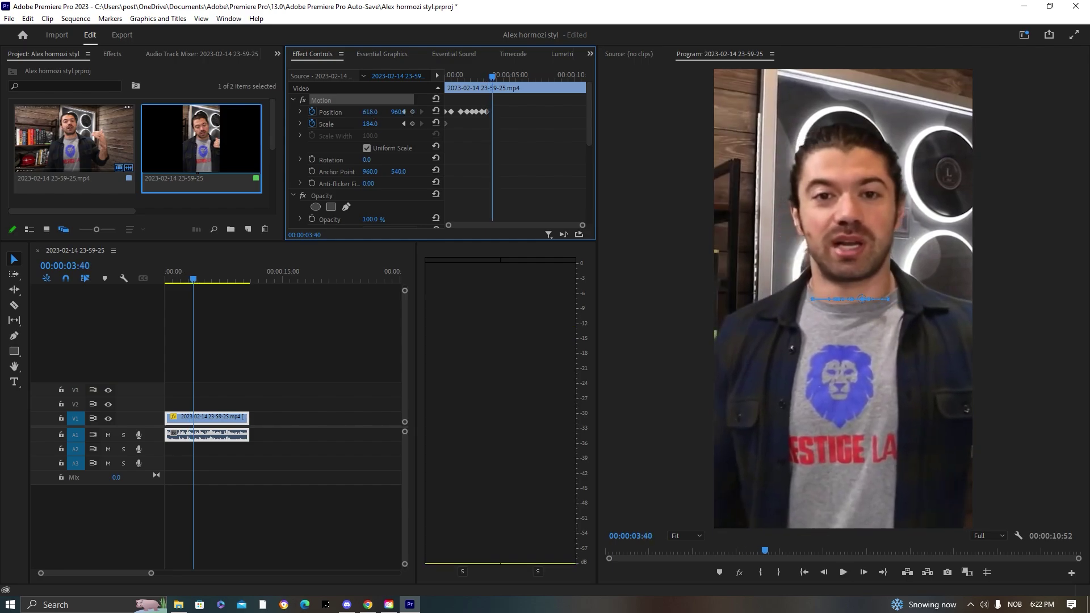
Shift the clip's horizontal position further left with Position keyframes between about 4 and 5 seconds to follow the speaker
click(366, 112)
click(355, 113)
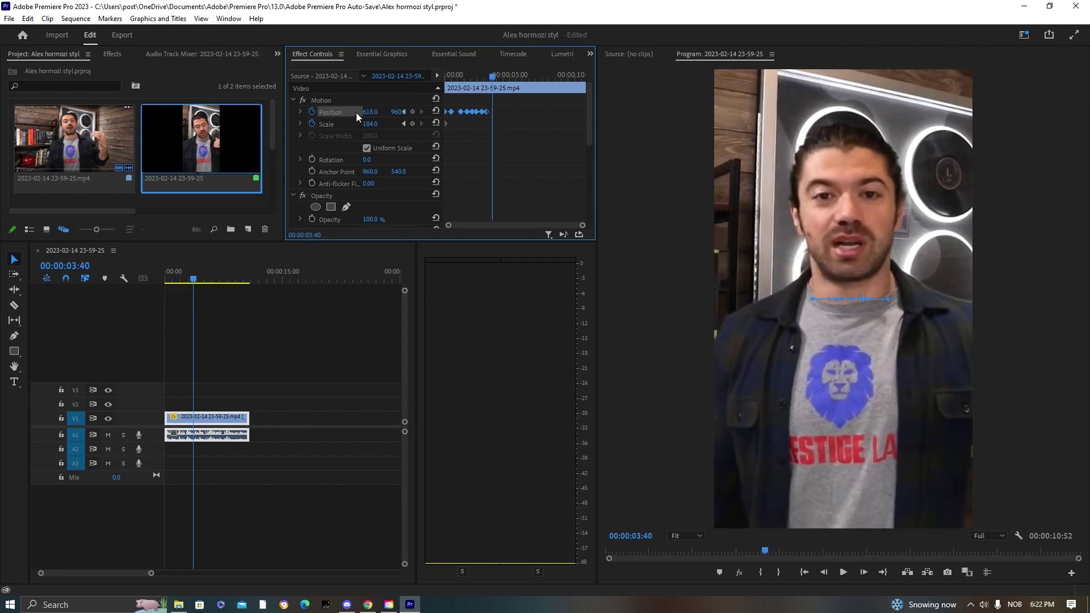
key(space)
key(space)
drag(368, 112, 296, 112)
key(space)
key(space)
drag(373, 112, 305, 112)
key(space)
key(space)
Keyframe the horizontal position for the rest of the clip up to 00:00:10:06, ending at 490
key(space)
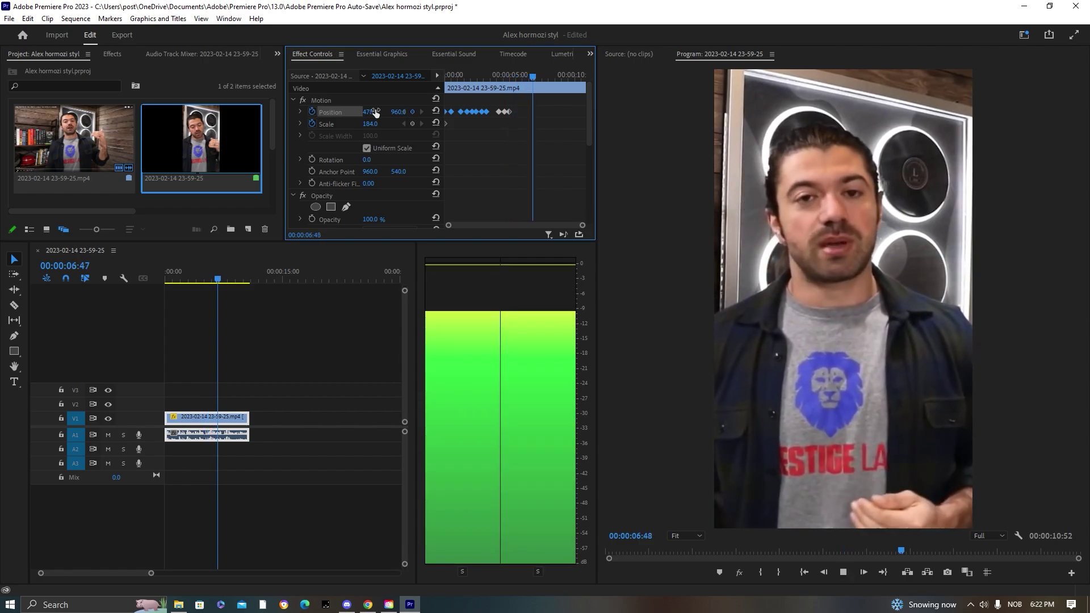
key(space)
key(space)
key(space)
drag(369, 112, 347, 111)
key(space)
key(space)
key(space)
key(space)
key(space)
key(space)
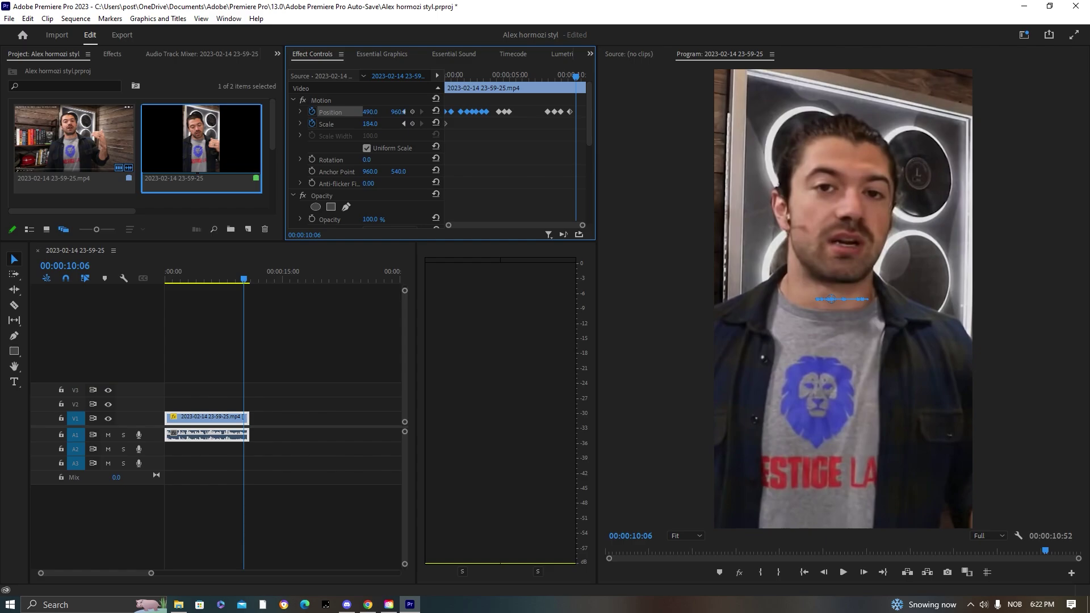
Play the sequence from the start to check the reframing, return the playhead to 00:00:00:00 and save the project
click(326, 333)
key(space)
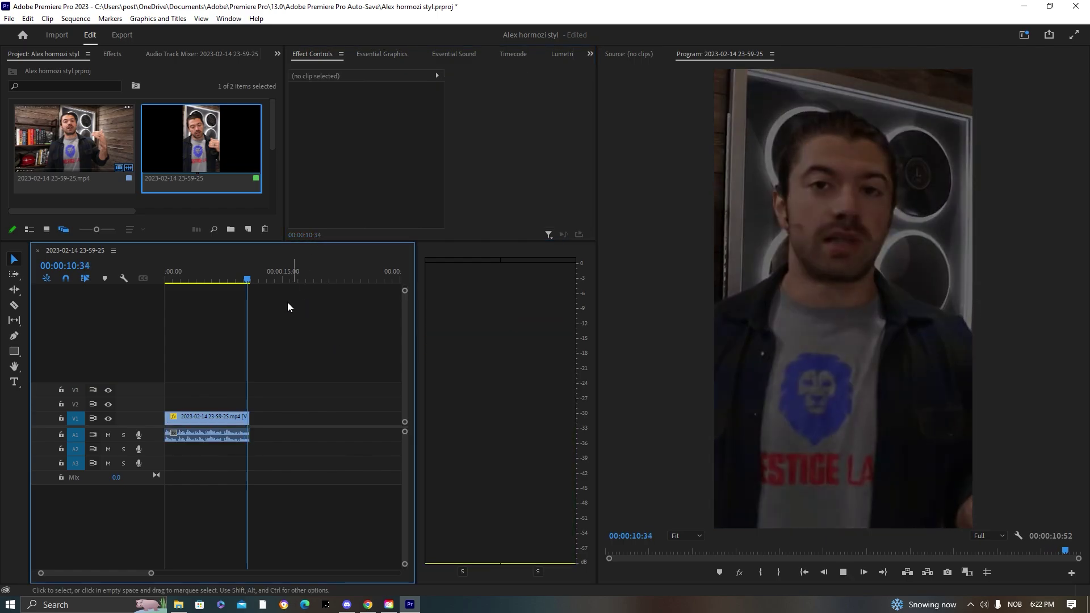
key(Home)
key(space)
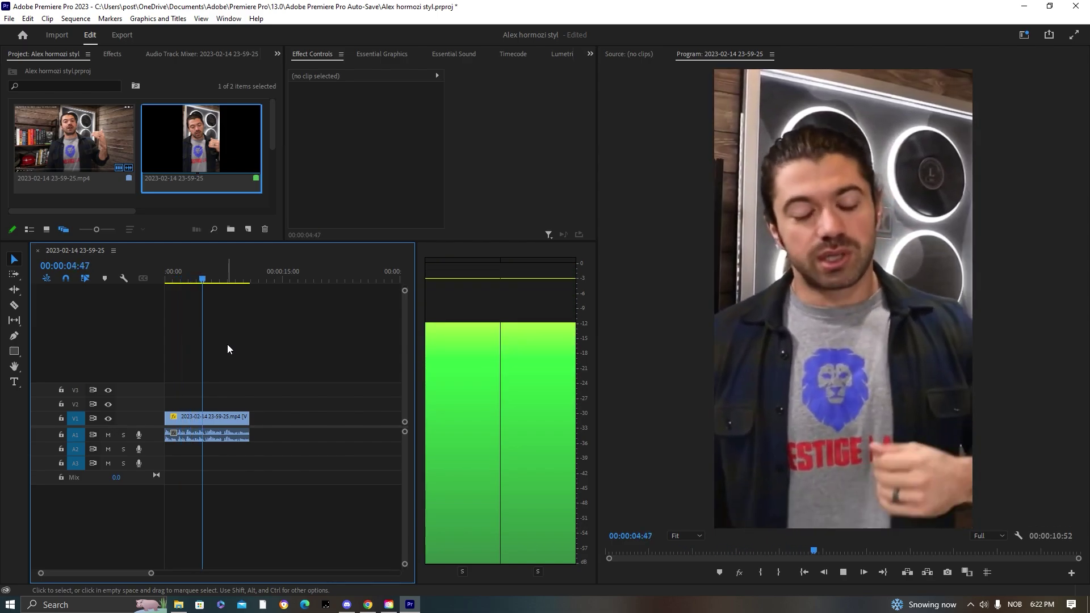
drag(248, 280, 165, 281)
key(ctrl+s)
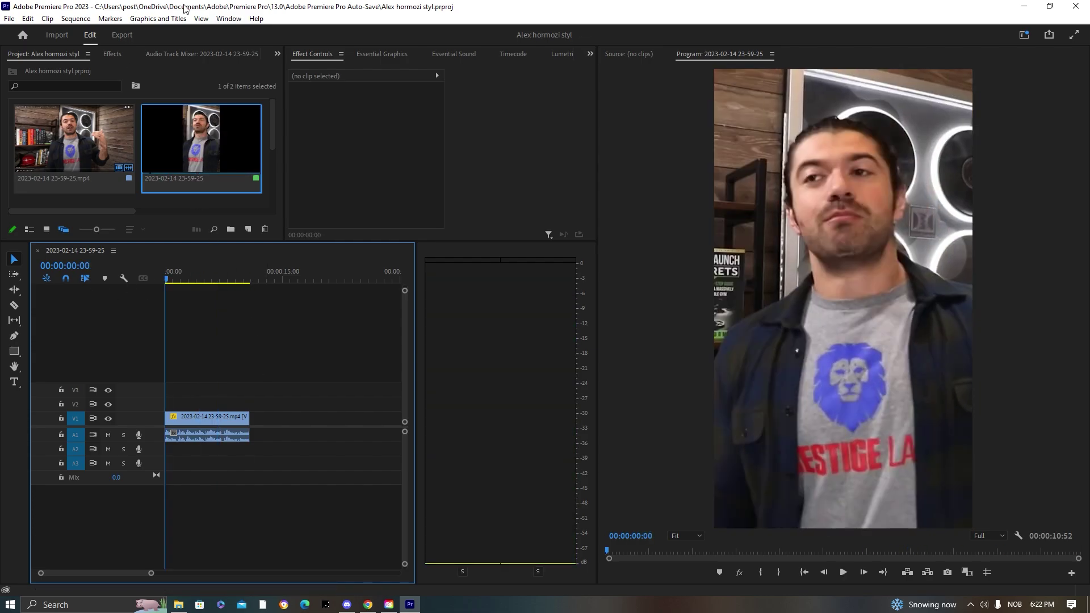
Transcribe the sequence in English from the Mix audio track with separate speaker labeling
click(228, 18)
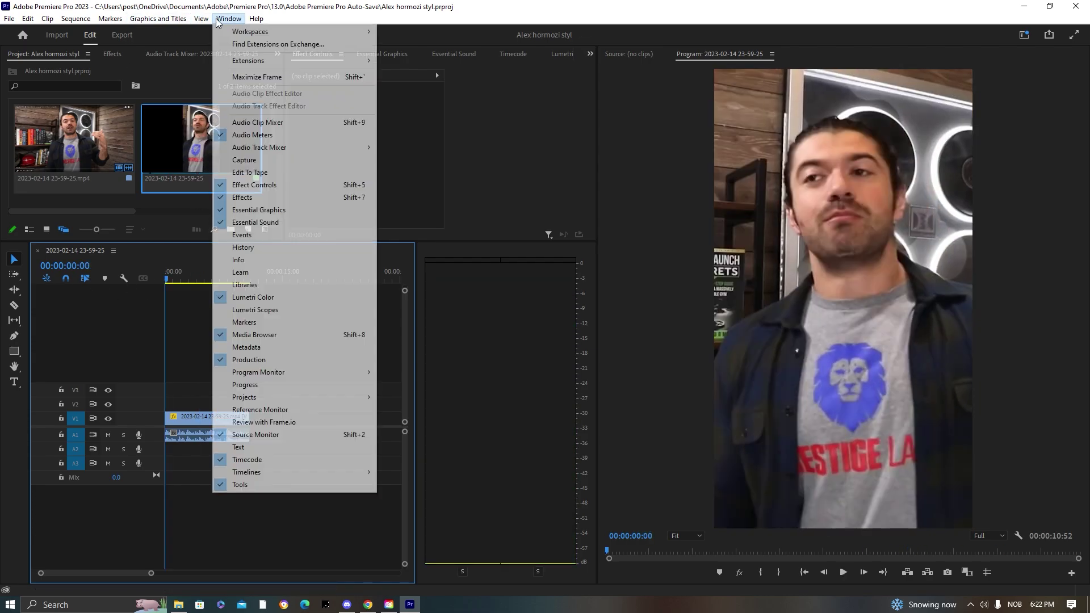
click(239, 447)
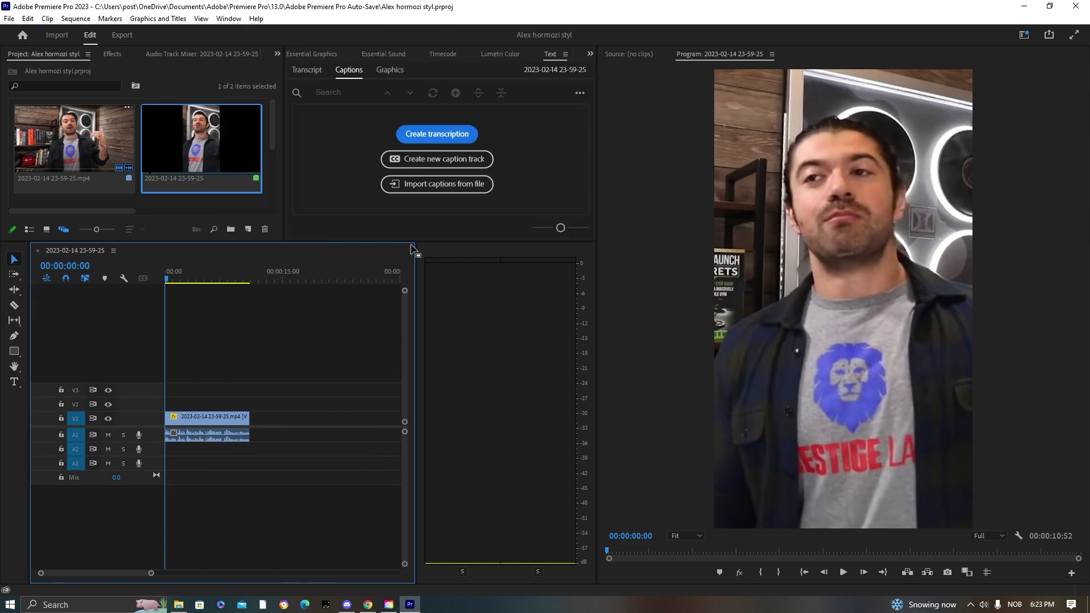
click(462, 136)
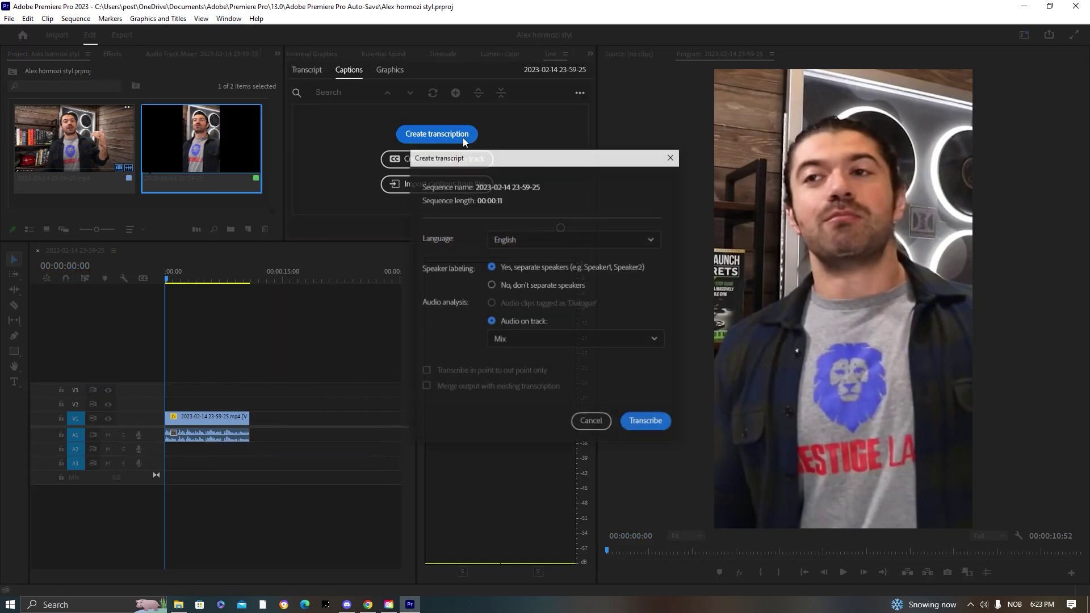
click(647, 423)
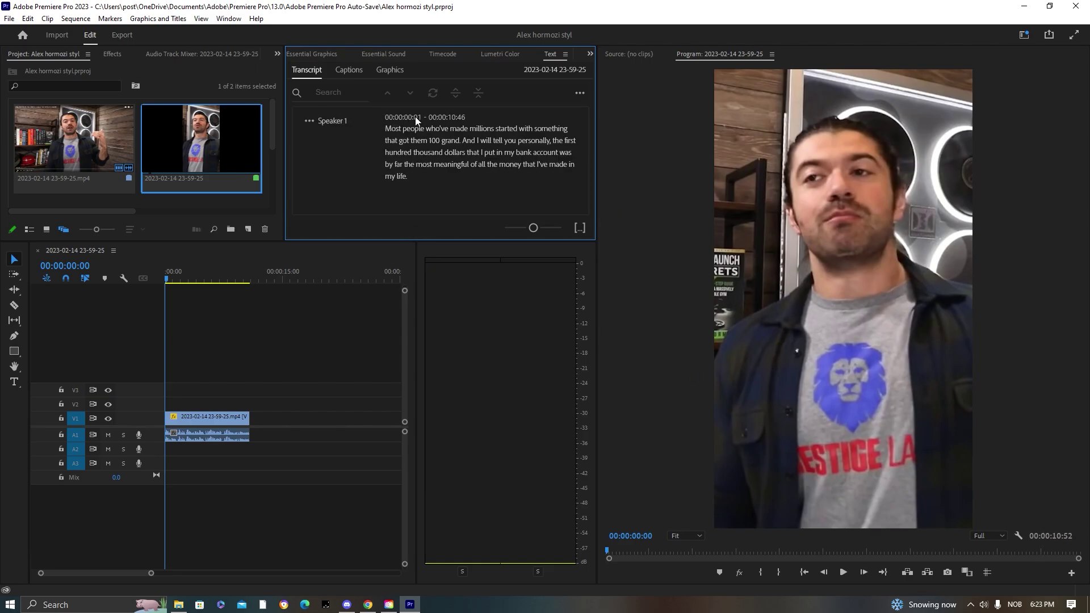
Create subtitle captions from the transcript with a shorter maximum length, the lowest minimum duration and single lines
click(579, 92)
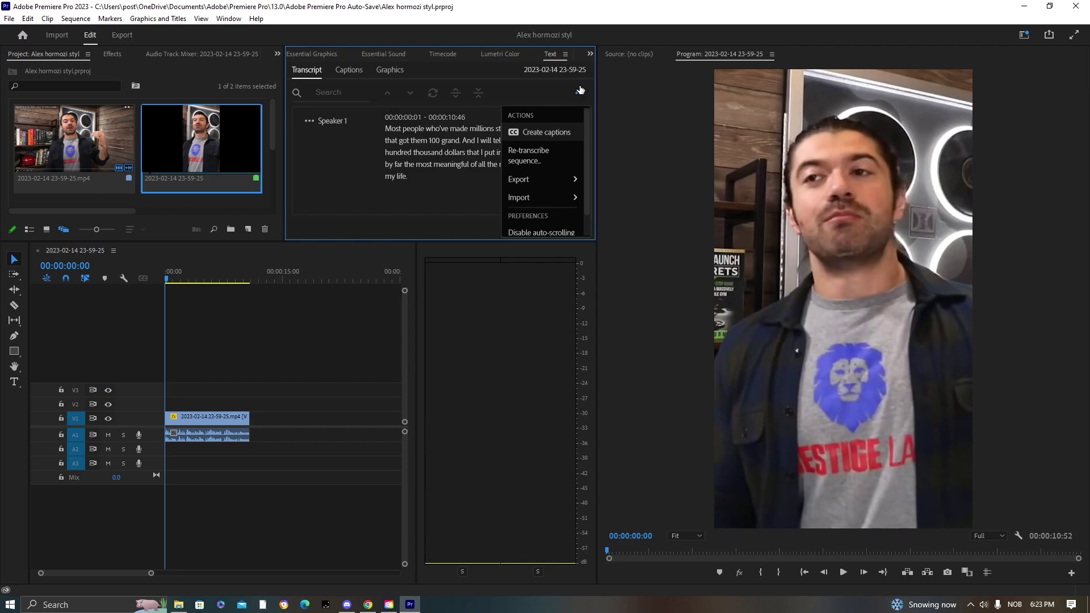
click(527, 133)
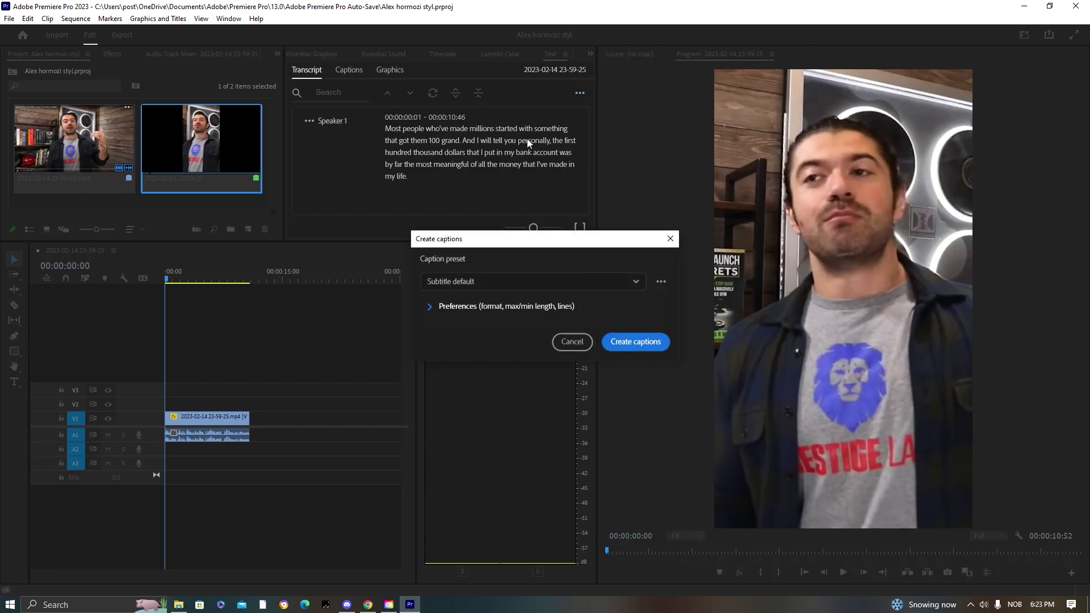
click(431, 308)
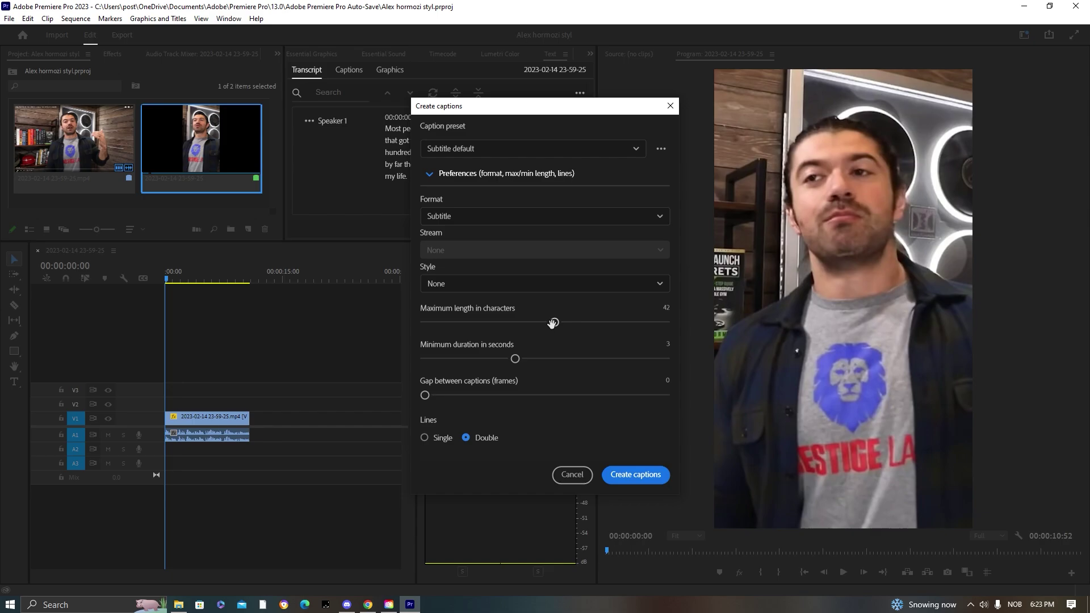
drag(555, 323, 483, 331)
drag(513, 356, 422, 354)
click(439, 437)
click(620, 475)
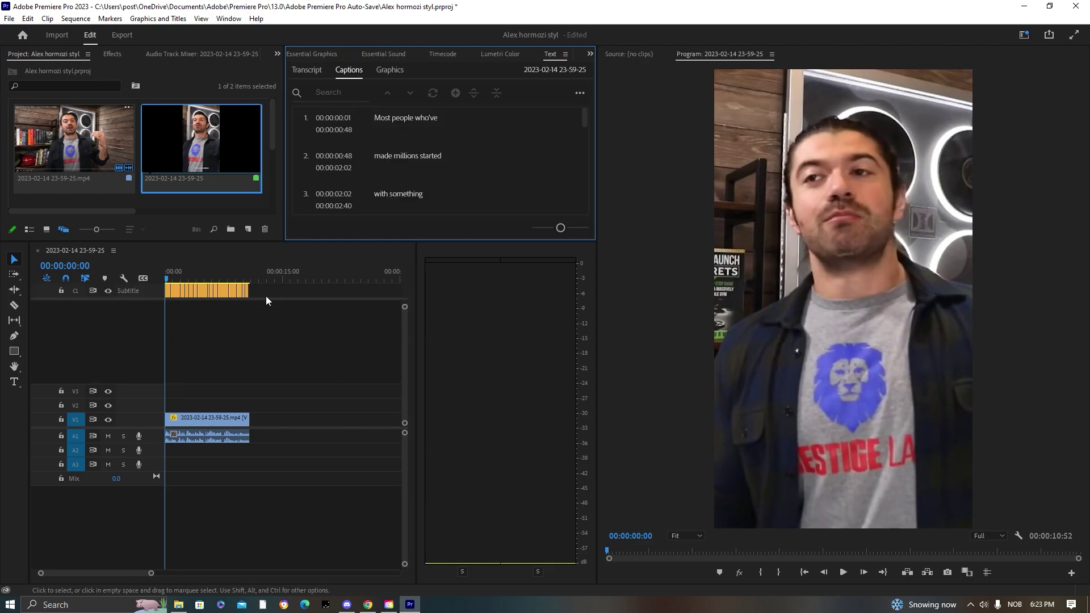
Set the font of all captions on the subtitle track to Montserrat Black
click(168, 278)
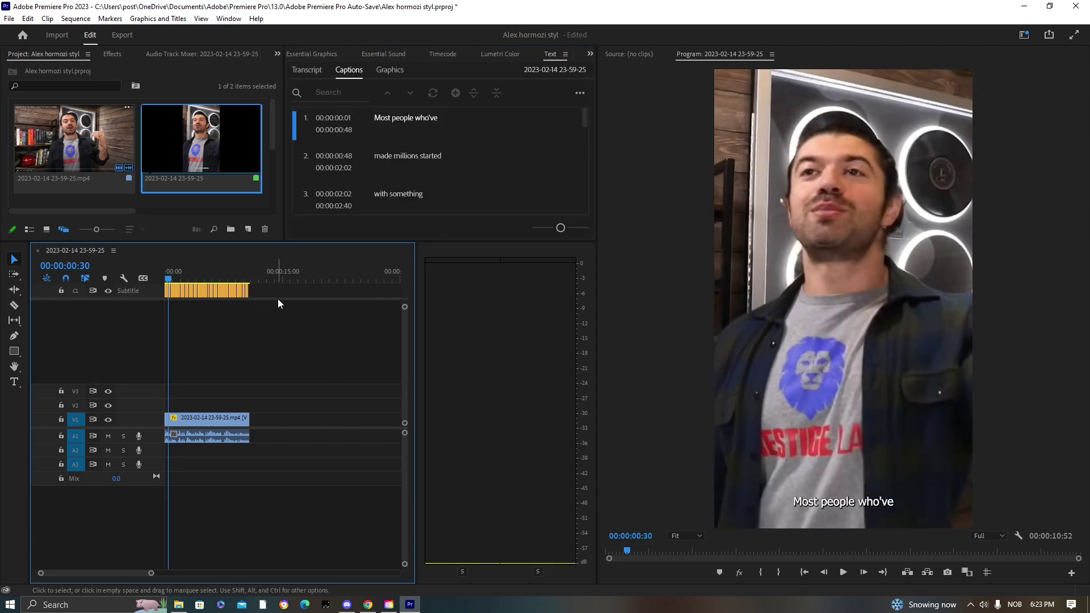
drag(169, 278, 159, 279)
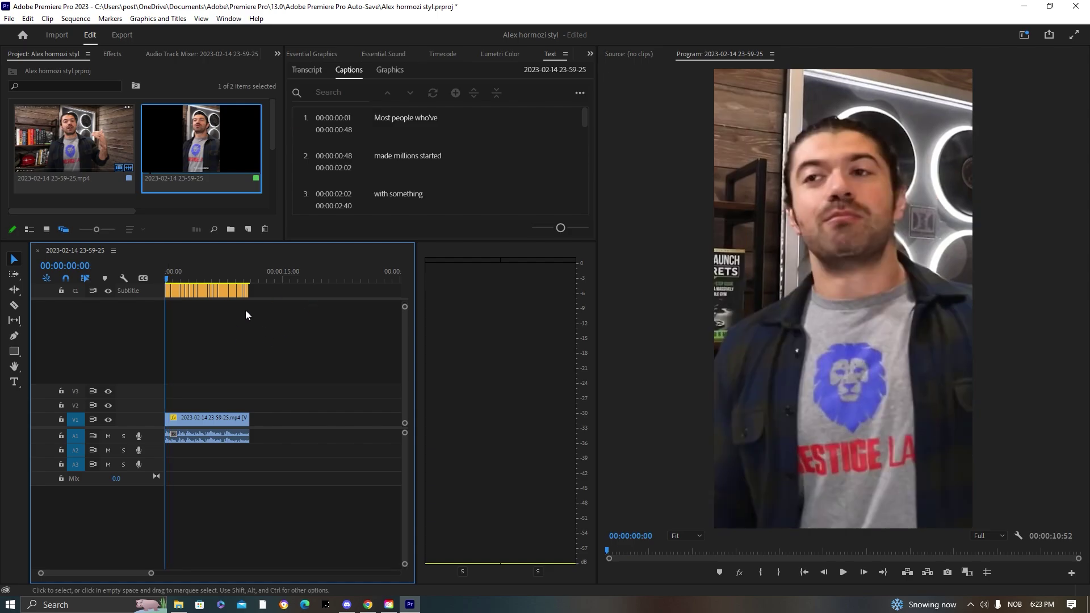
click(168, 279)
drag(278, 290, 154, 291)
drag(152, 573, 103, 573)
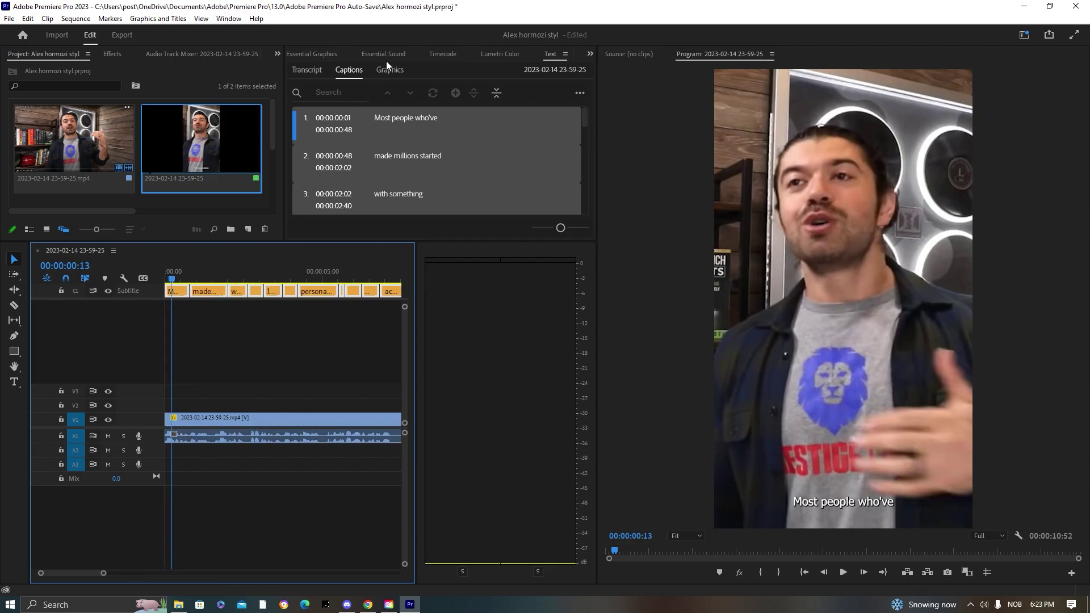
click(322, 52)
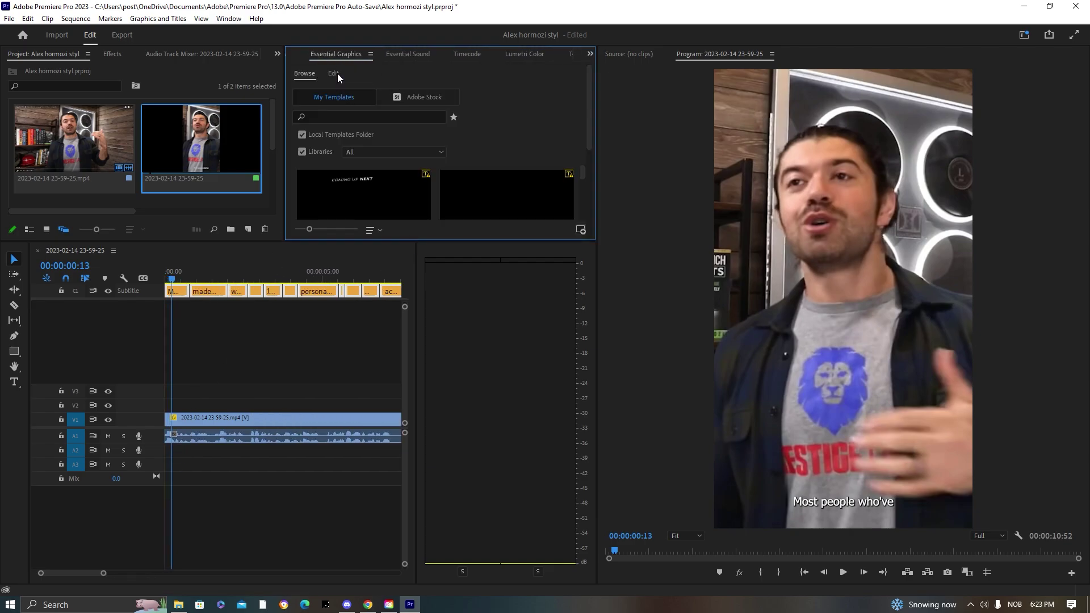
click(334, 73)
scroll(528, 220, down, 5)
scroll(460, 181, up, 5)
click(349, 122)
text(black)
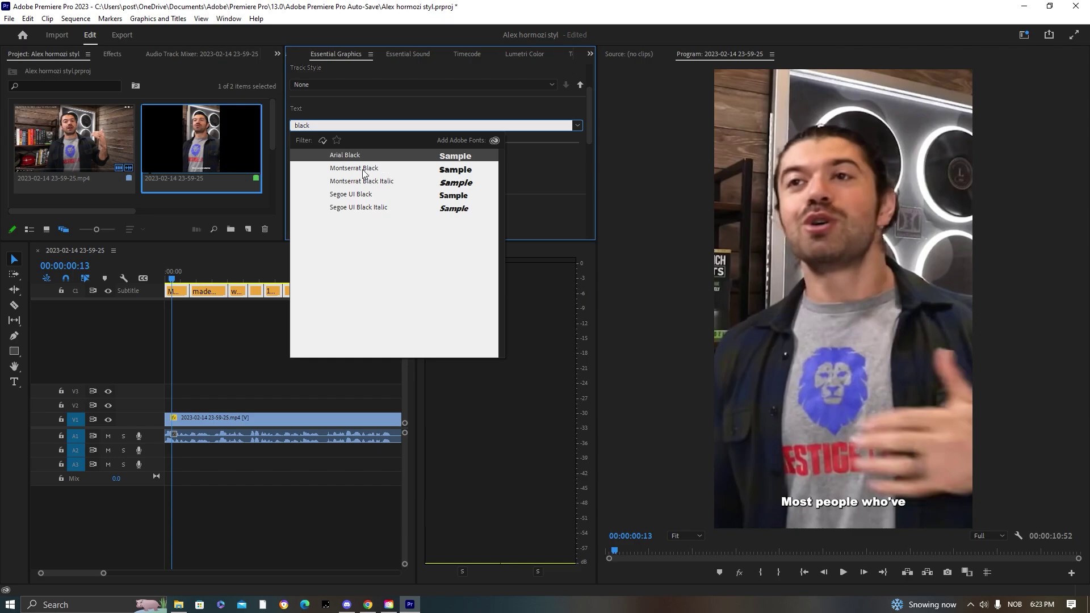
click(354, 170)
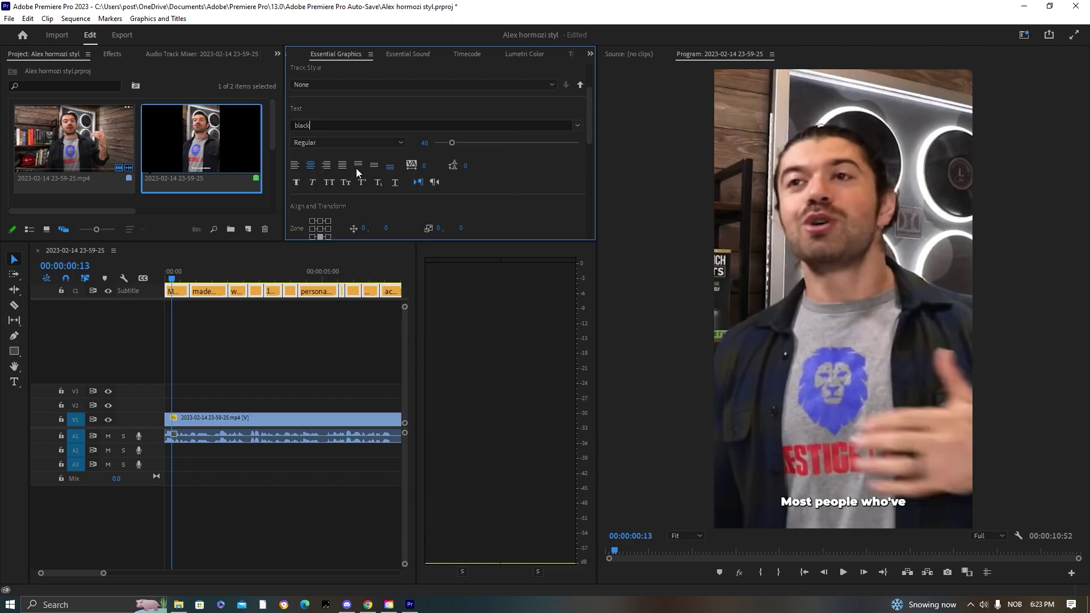
Make all captions all caps at size 80 and raise them to a vertical position of -370
scroll(499, 182, down, 2)
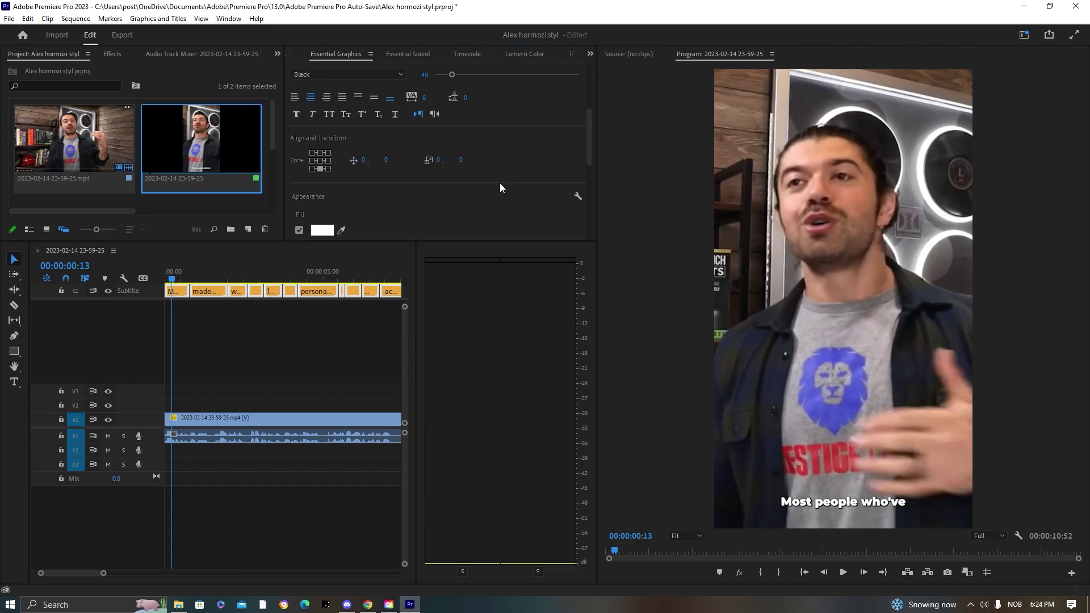
click(329, 115)
click(425, 76)
text(80)
key(Return)
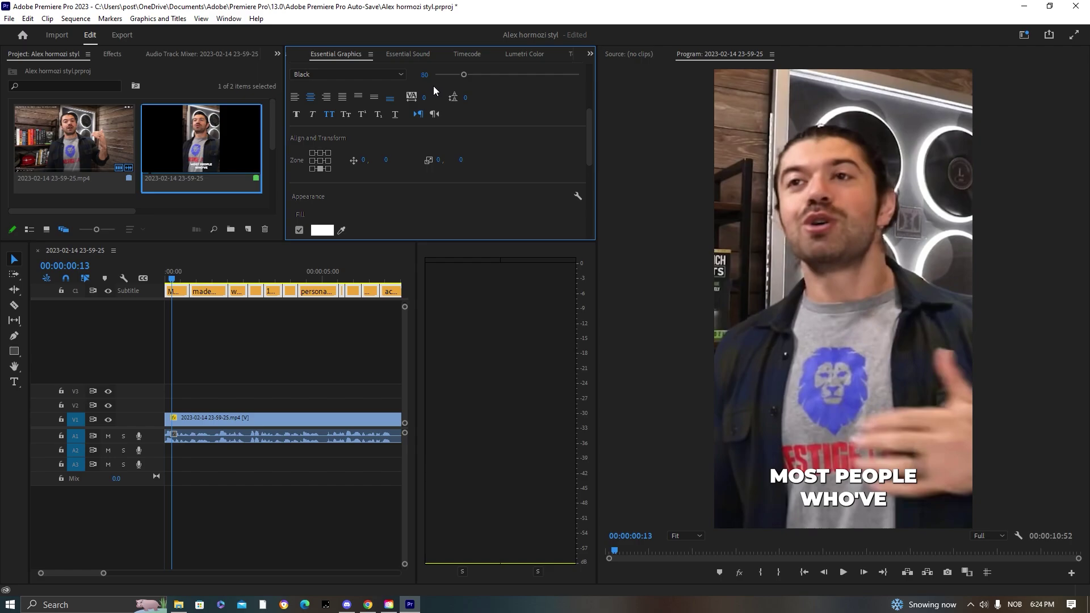
scroll(528, 180, up, 2)
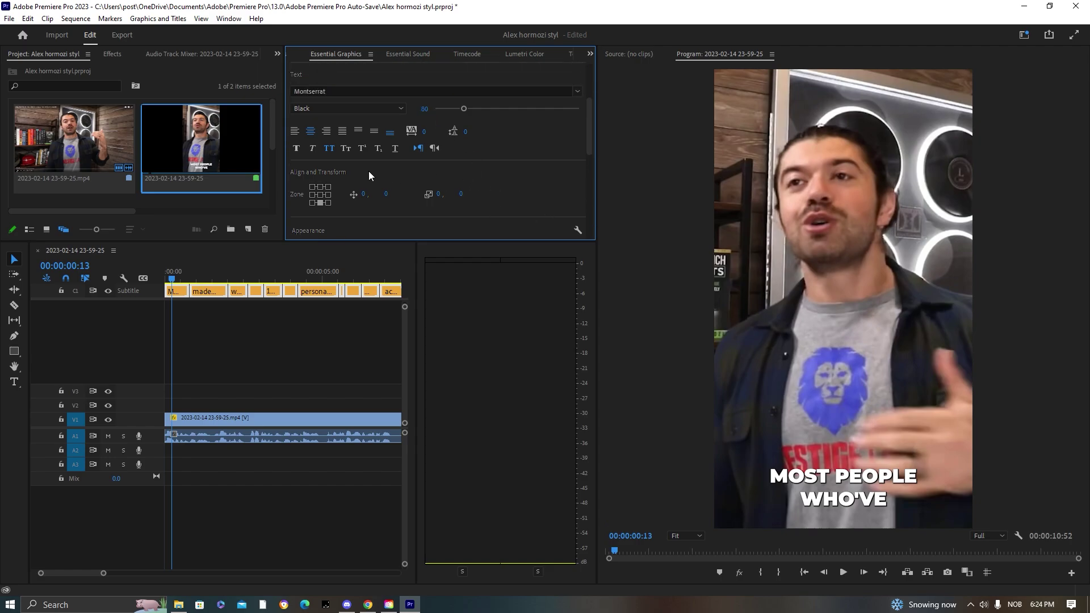
drag(385, 194, 420, 443)
Adjust the captions' shadow to distance 15, size 15 and blur 50
scroll(529, 145, down, 5)
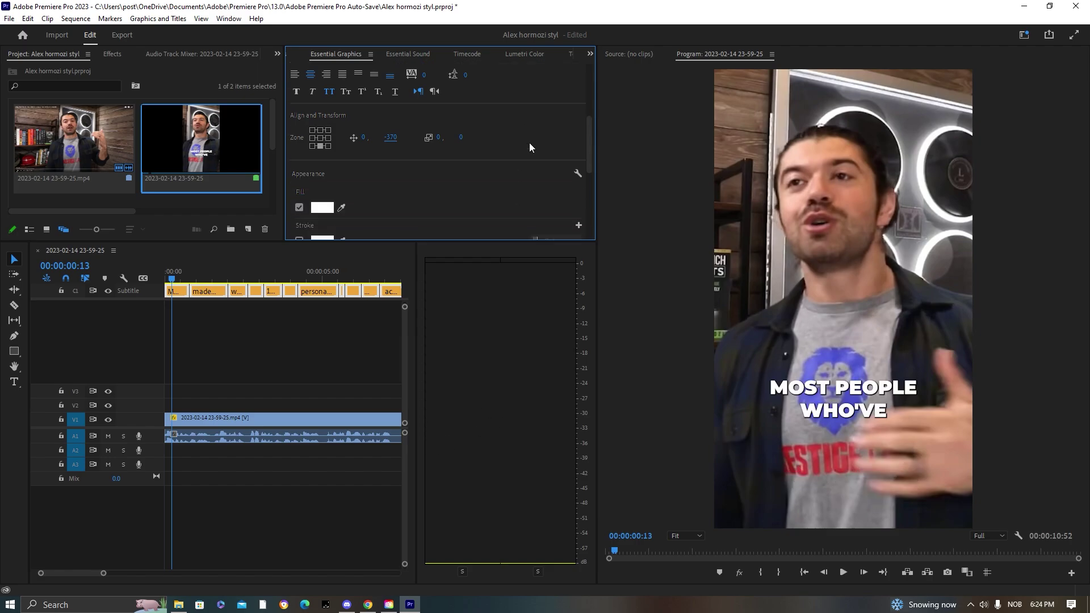
click(333, 189)
text(15)
key(Return)
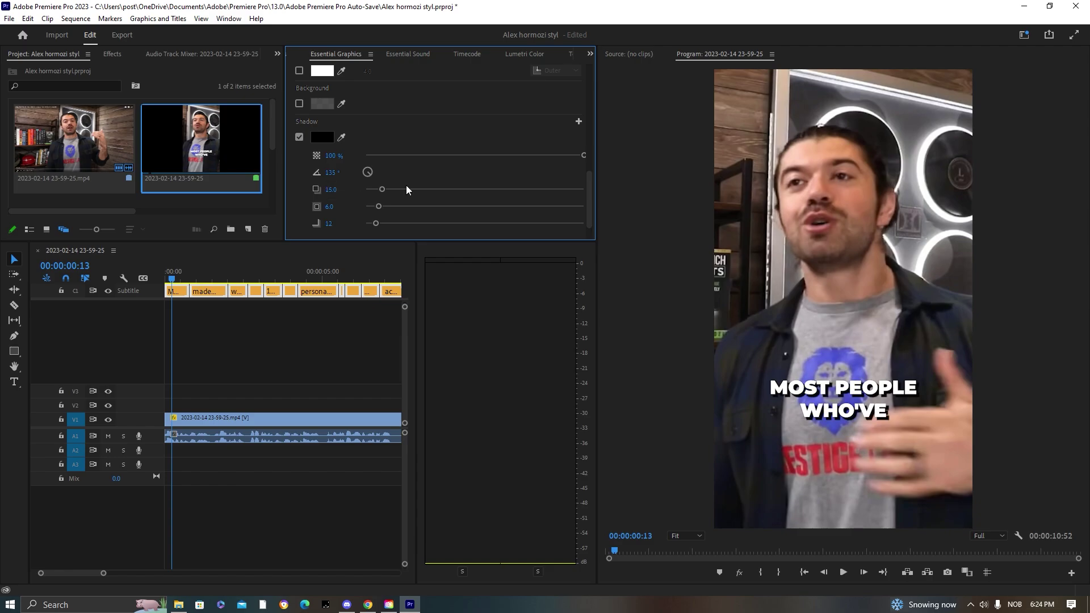
click(334, 207)
text(15)
key(Return)
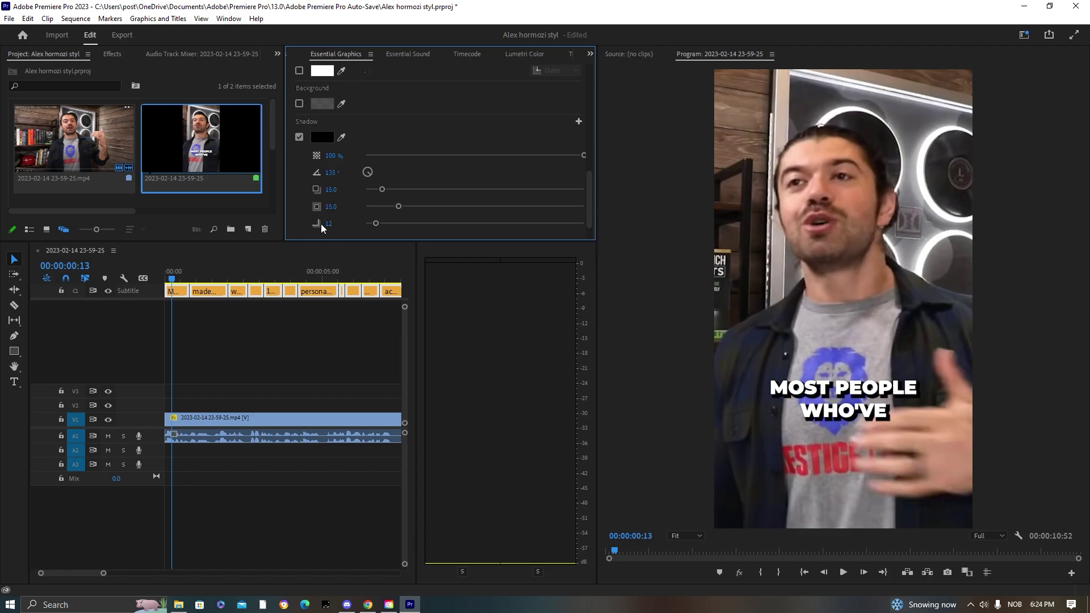
key(Return)
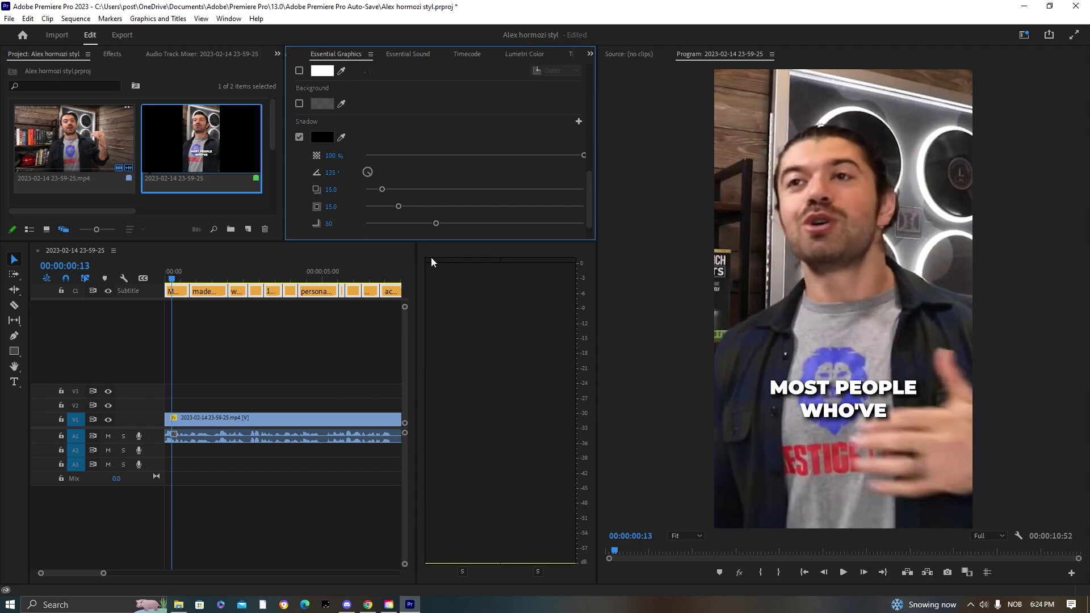
click(330, 224)
text(50)
key(Return)
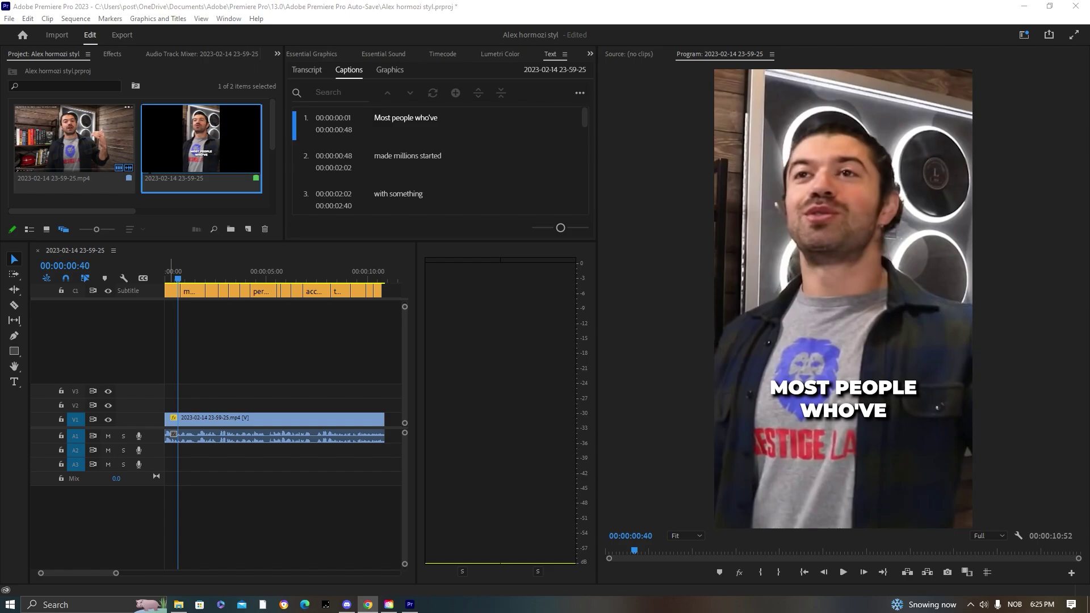
Colour the words "MOST PEOPLE" in the first caption yellow with the fill code ffff00
drag(0, 83, 282, 83)
drag(183, 233, 135, 224)
click(650, 350)
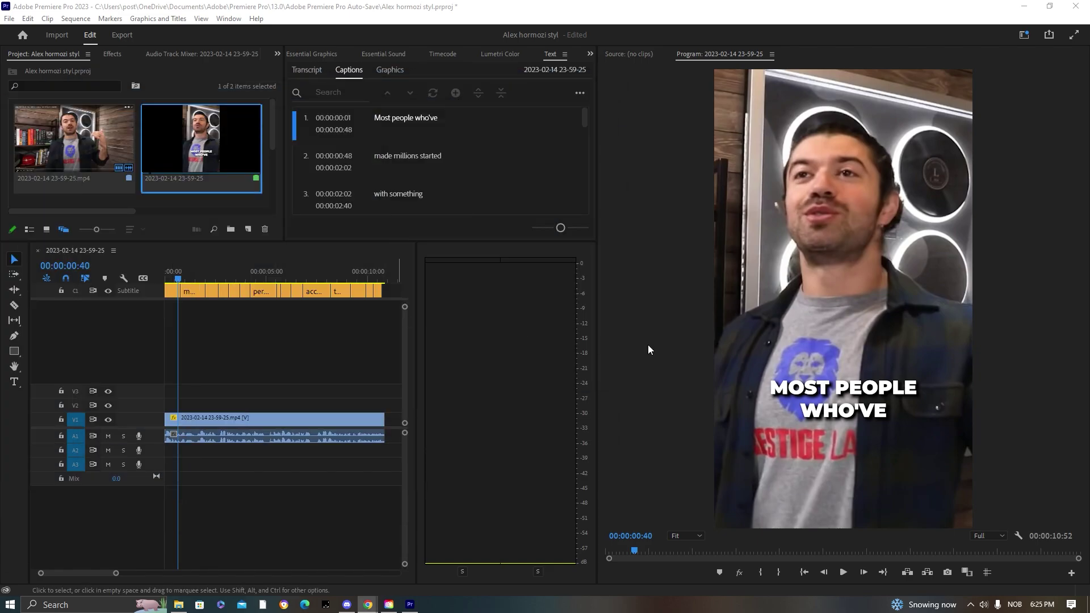
click(784, 391)
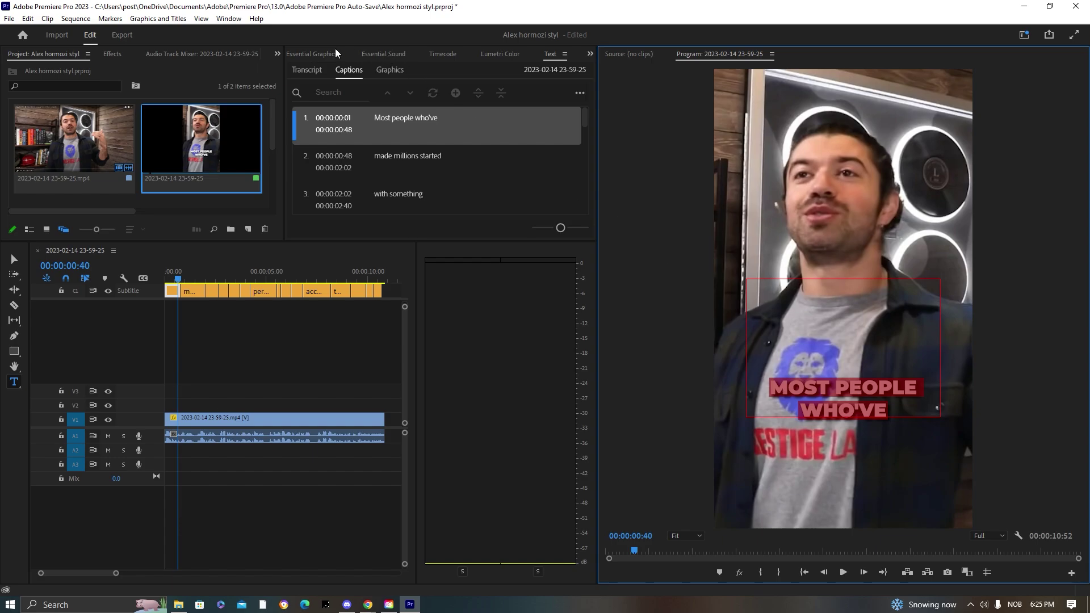
click(311, 54)
scroll(467, 175, down, 2)
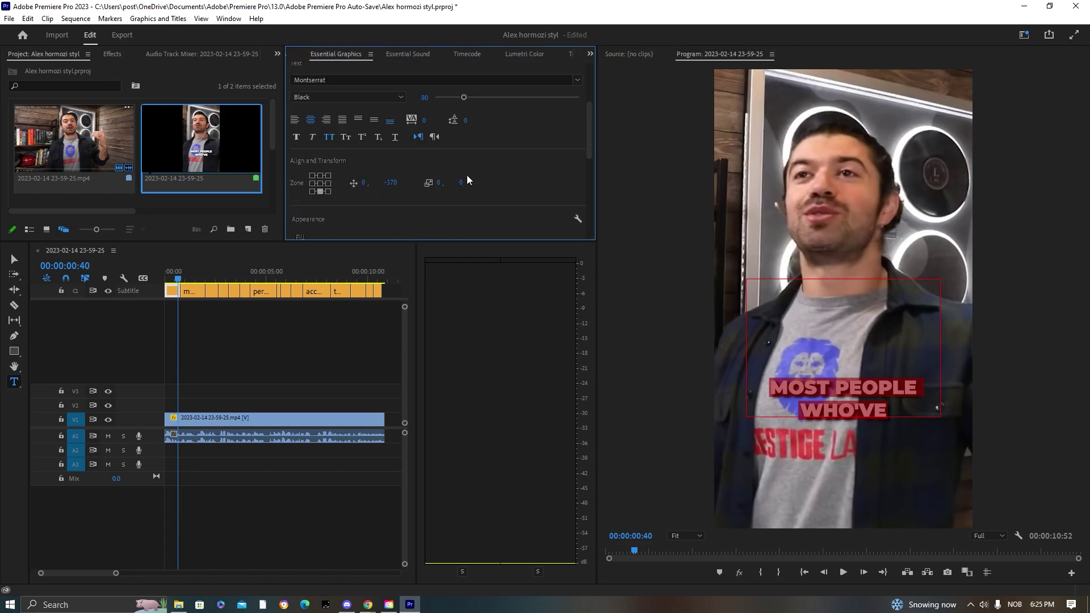
scroll(467, 176, down, 3)
triple_click(807, 387)
click(322, 163)
key(ctrl+v)
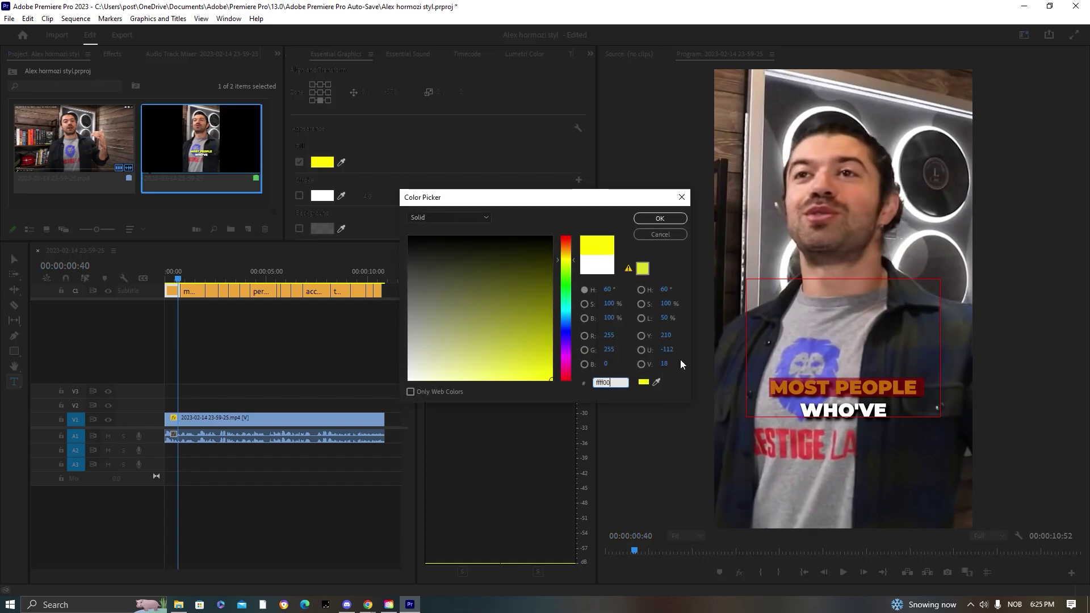
key(Return)
click(341, 374)
Play the sequence from the start and split the first caption at 00:00:00:39
drag(177, 279, 134, 280)
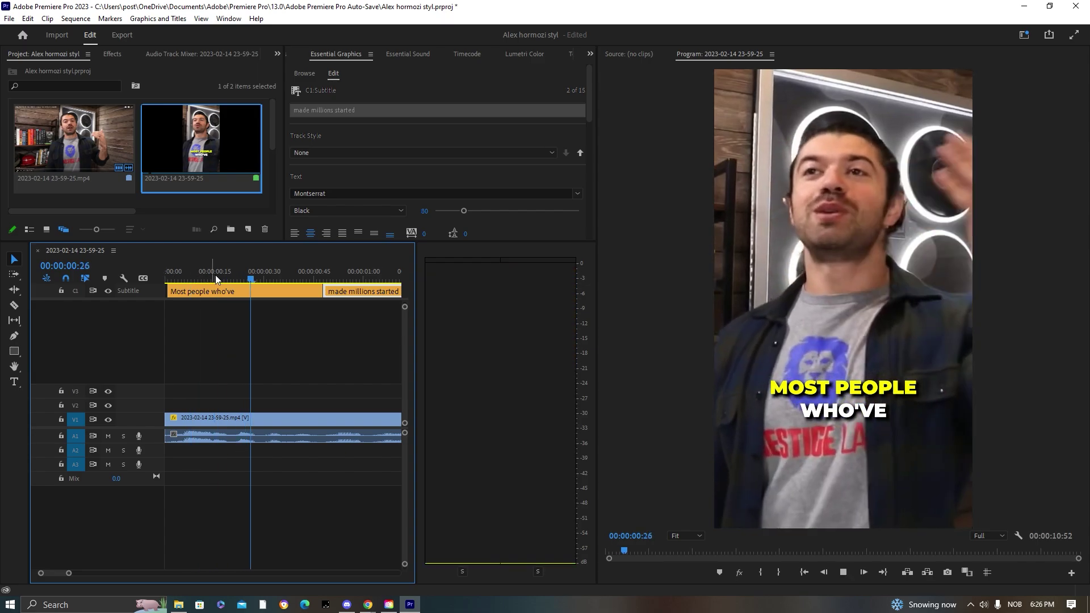
key(space)
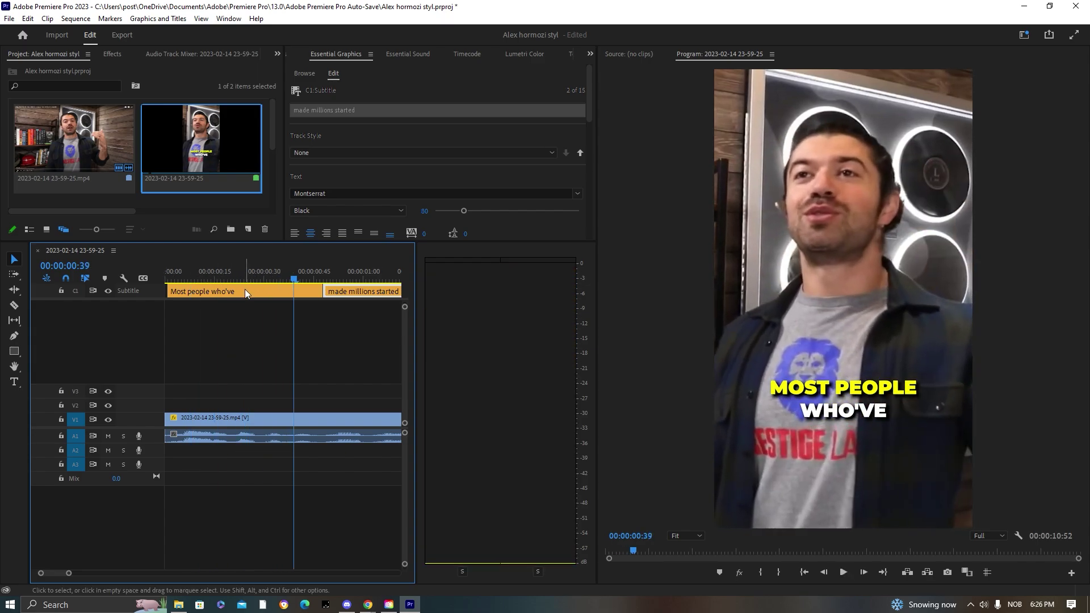
click(284, 289)
key(ctrl+k)
Enlarge the words "MOST PEOPLE" in the first caption segment to size 95
drag(333, 278, 231, 279)
scroll(472, 164, down, 2)
double_click(811, 385)
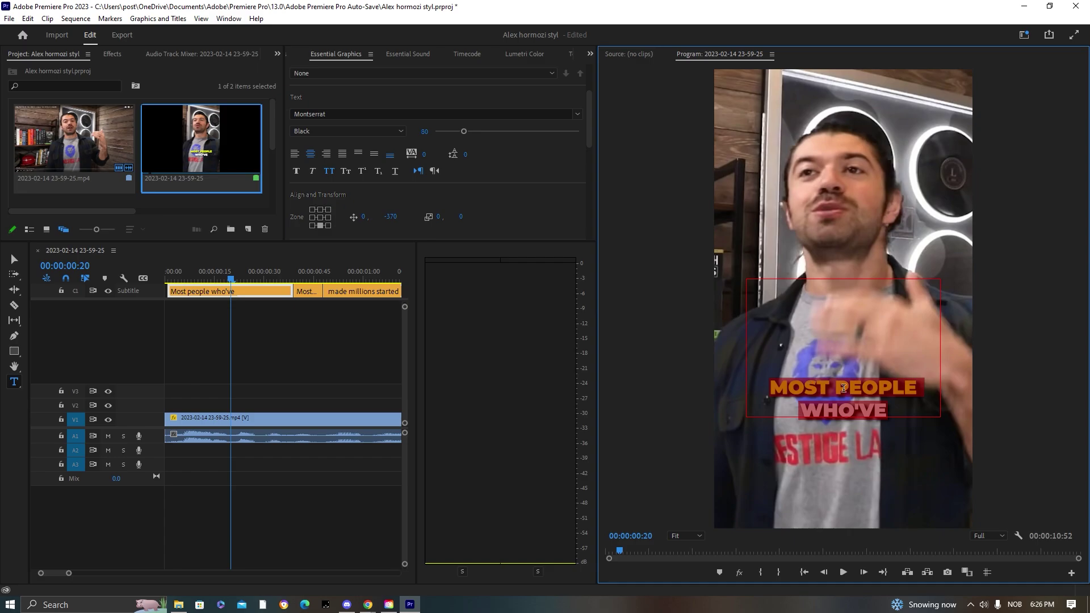
click(423, 132)
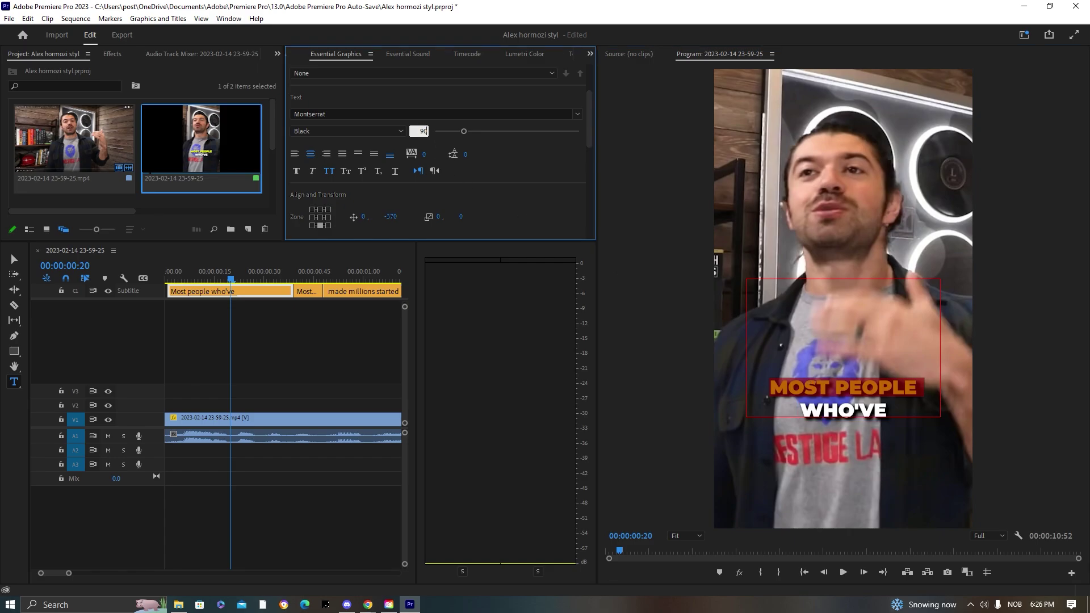
text(90)
key(Return)
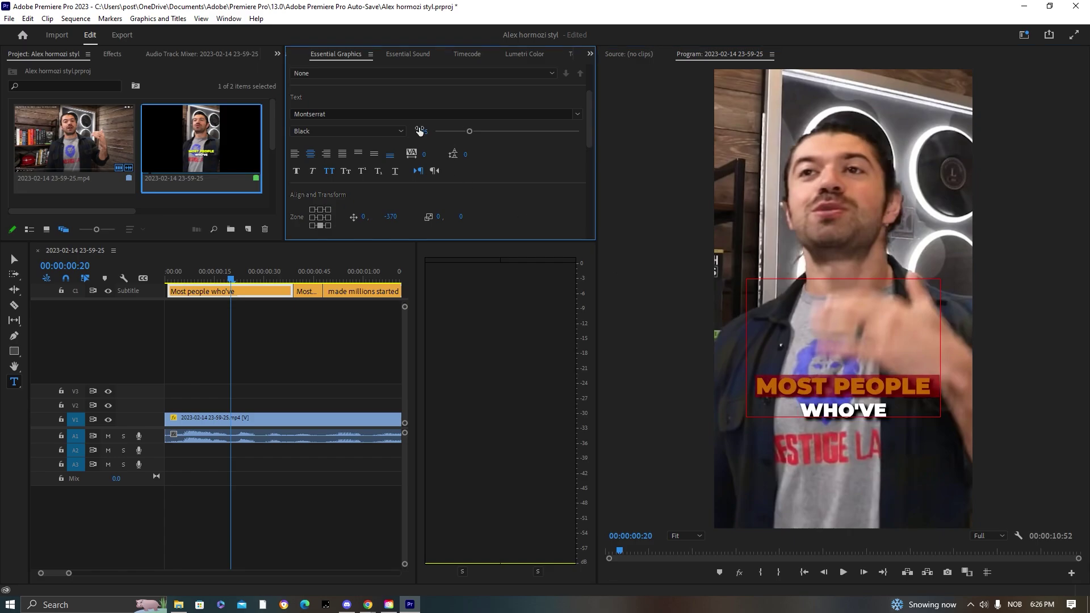
click(13, 255)
click(263, 360)
Split the first caption segment again at about 00:00:00:30, where the next word is spoken
key(space)
key(space)
drag(211, 275, 247, 269)
click(284, 292)
key(ctrl+k)
Change the fill of "MOST PEOPLE" in the second caption segment to white
click(284, 276)
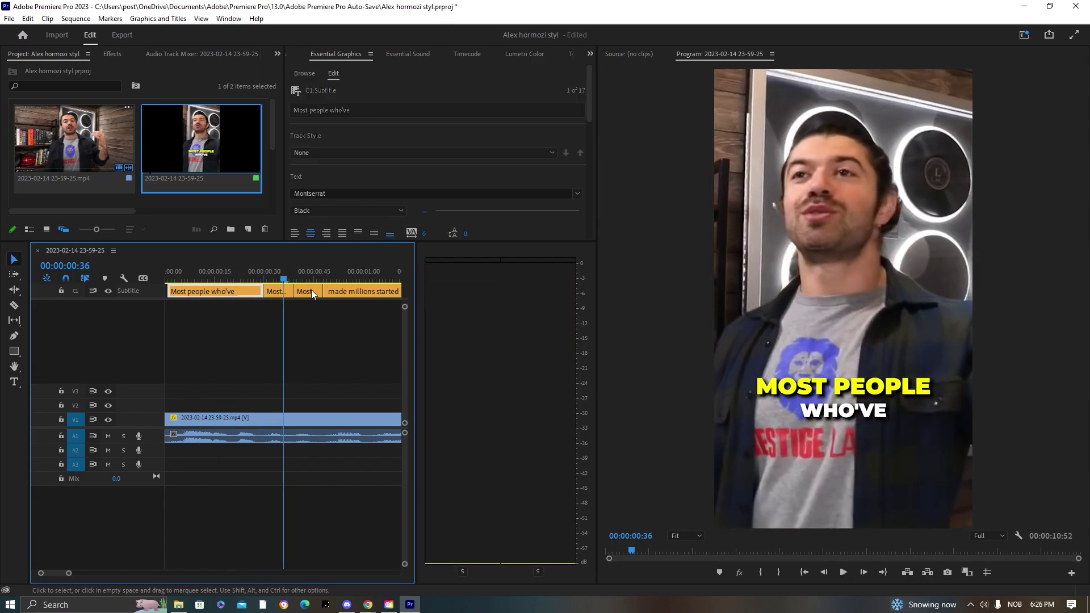
double_click(825, 391)
scroll(508, 212, down, 5)
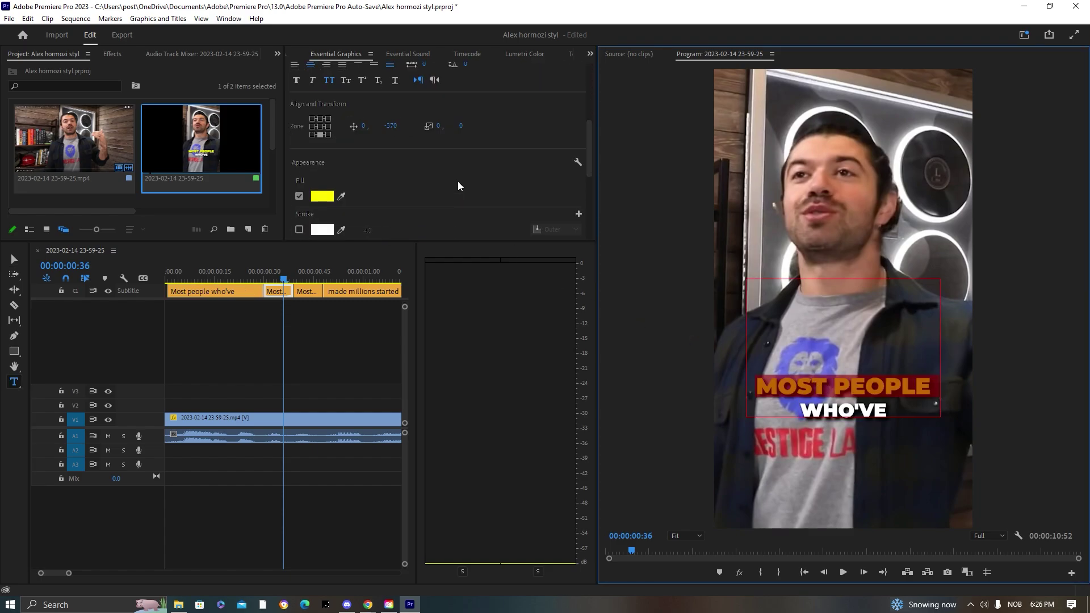
click(322, 196)
click(410, 240)
click(664, 221)
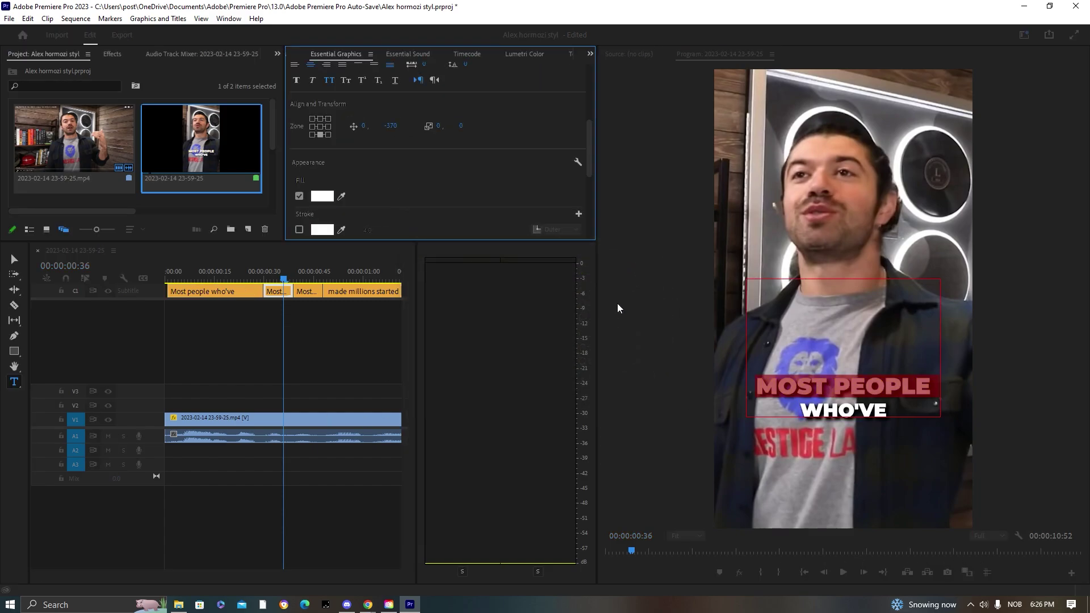
Colour the word "WHO'VE" in the second caption segment yellow
double_click(865, 407)
click(322, 196)
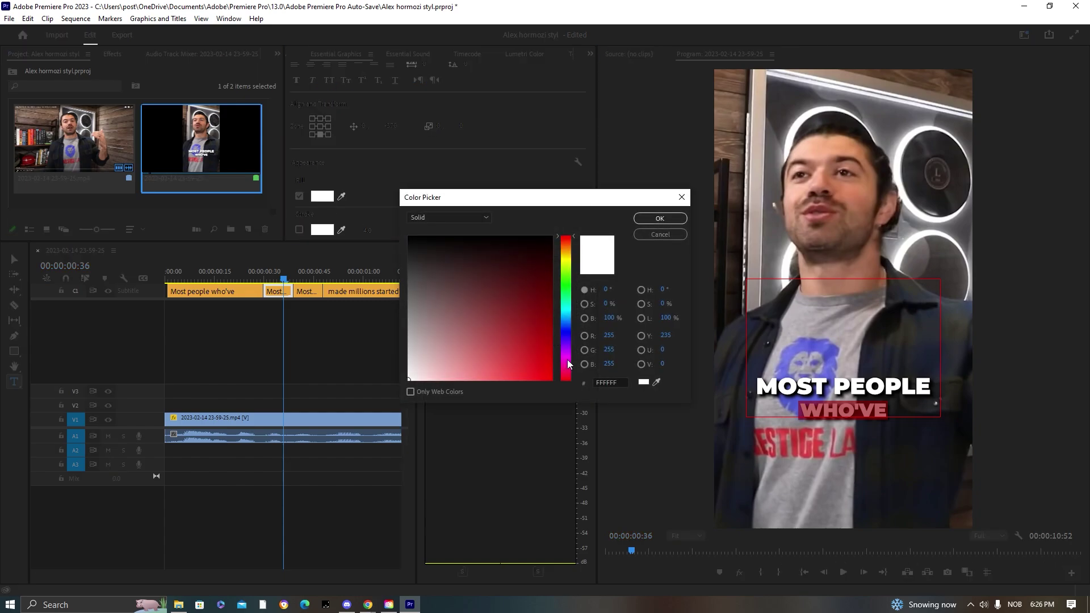
key(ctrl+v)
key(Return)
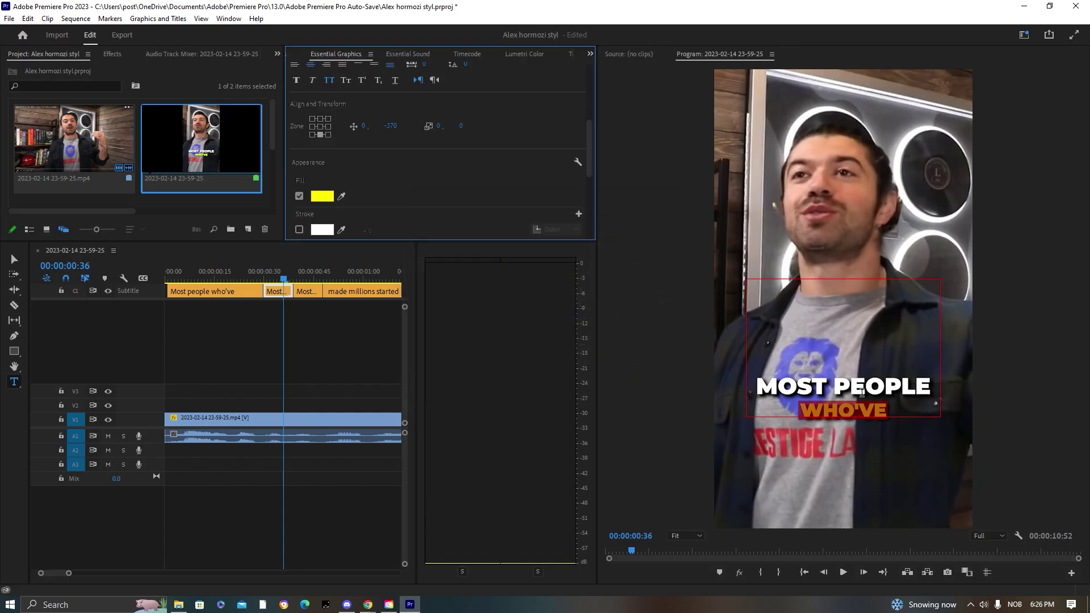
Set the size of "MOST PEOPLE" in the second caption segment to 80
double_click(855, 390)
triple_click(818, 377)
scroll(411, 194, up, 2)
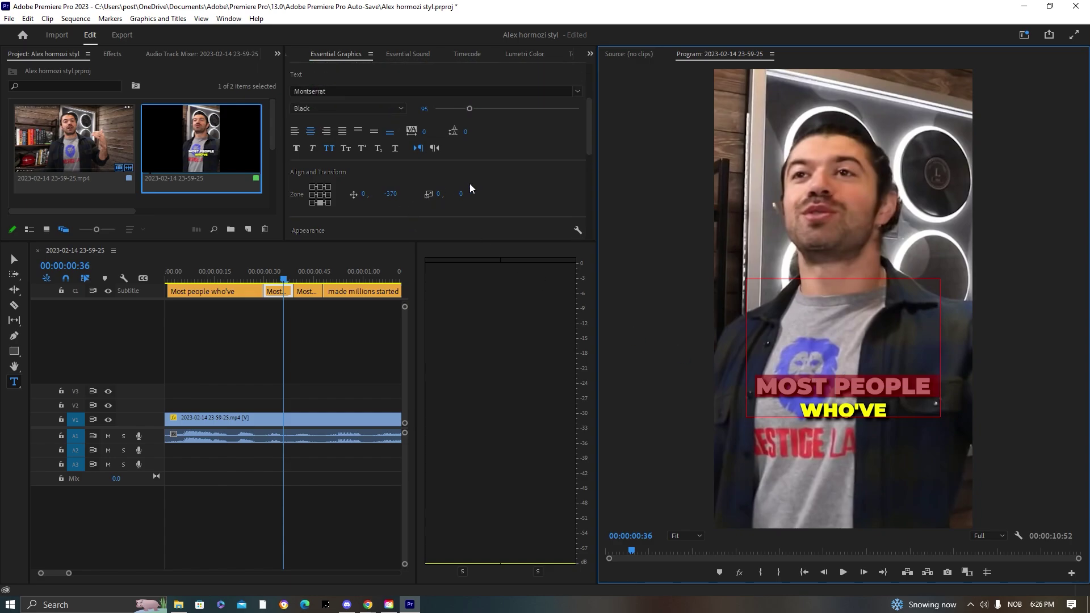
click(423, 108)
text(80)
key(Return)
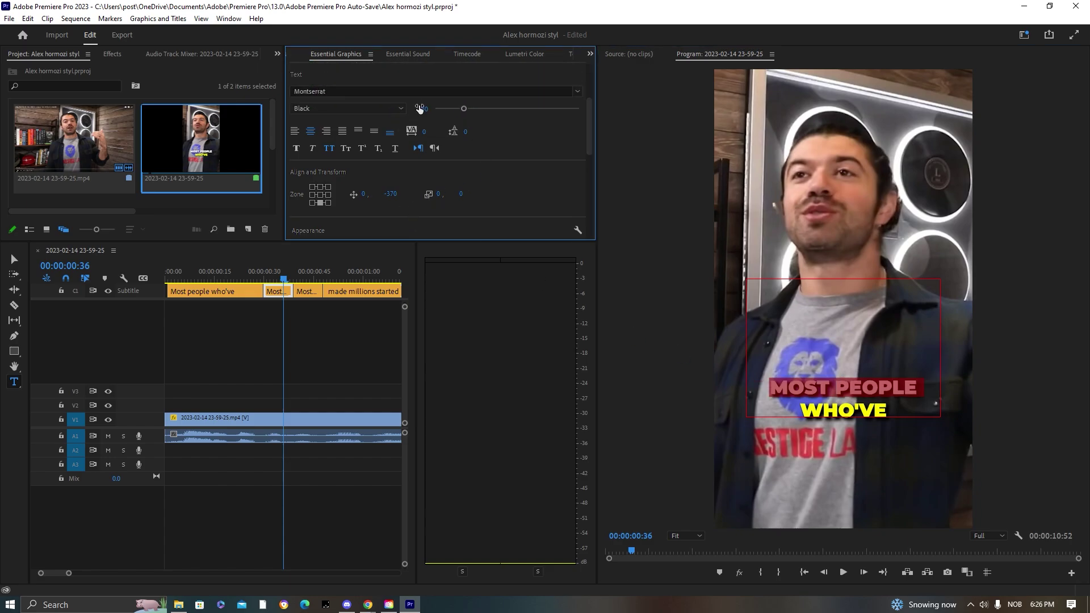
Set the size of the word "WHO'VE" in the second caption segment to 95
scroll(403, 161, down, 2)
double_click(823, 404)
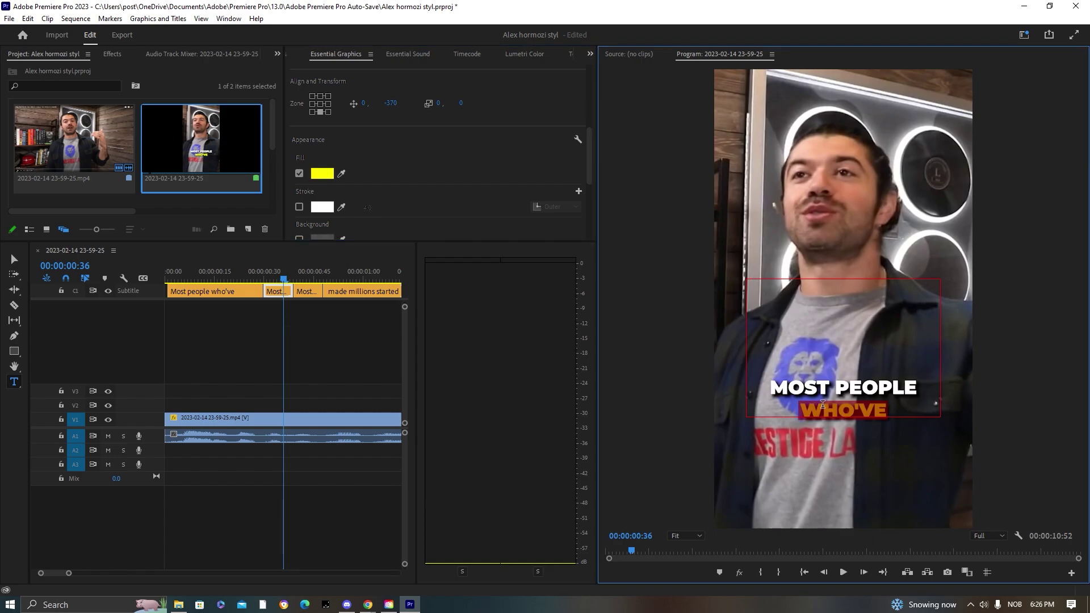
scroll(415, 136, up, 1)
click(427, 75)
text(95)
Delete the leftover third "Most people who've" caption segment and extend the second segment over its gap
click(298, 268)
click(308, 291)
key(Delete)
drag(292, 292, 172, 282)
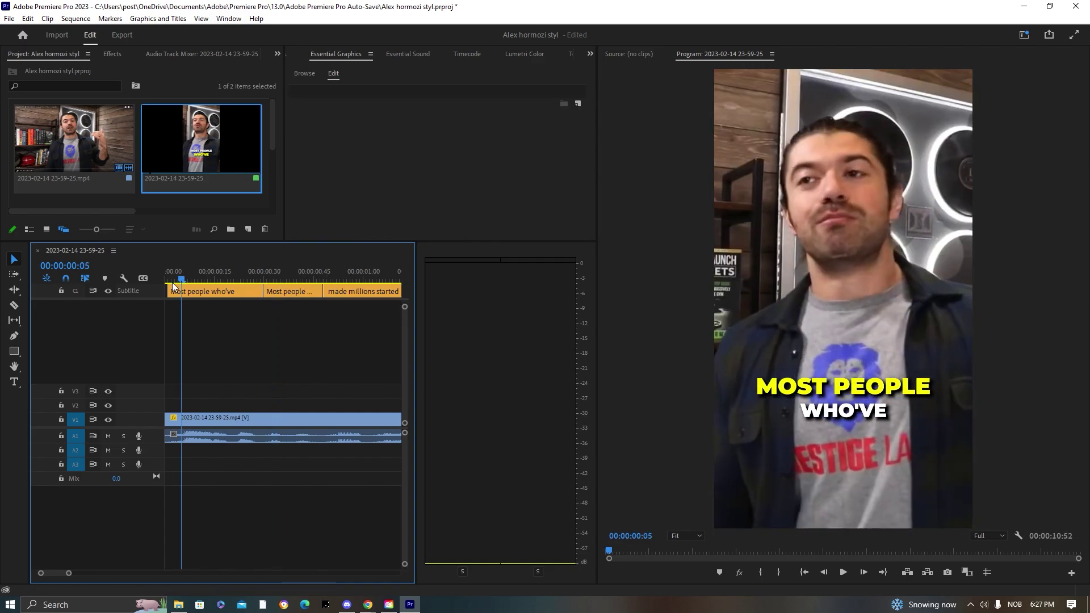
Play back the opening captions from near the start and save the project
key(space)
key(ctrl+s)
drag(69, 573, 84, 573)
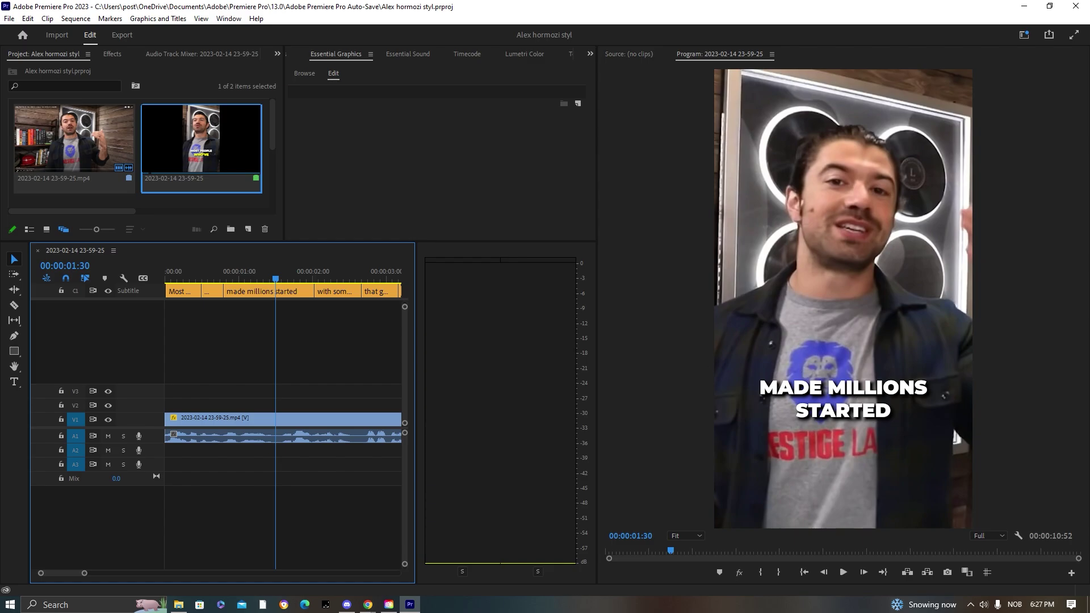
Colour the word "MILLIONS" in the "made millions started" caption bright green (00FF00)
key(alt+Tab)
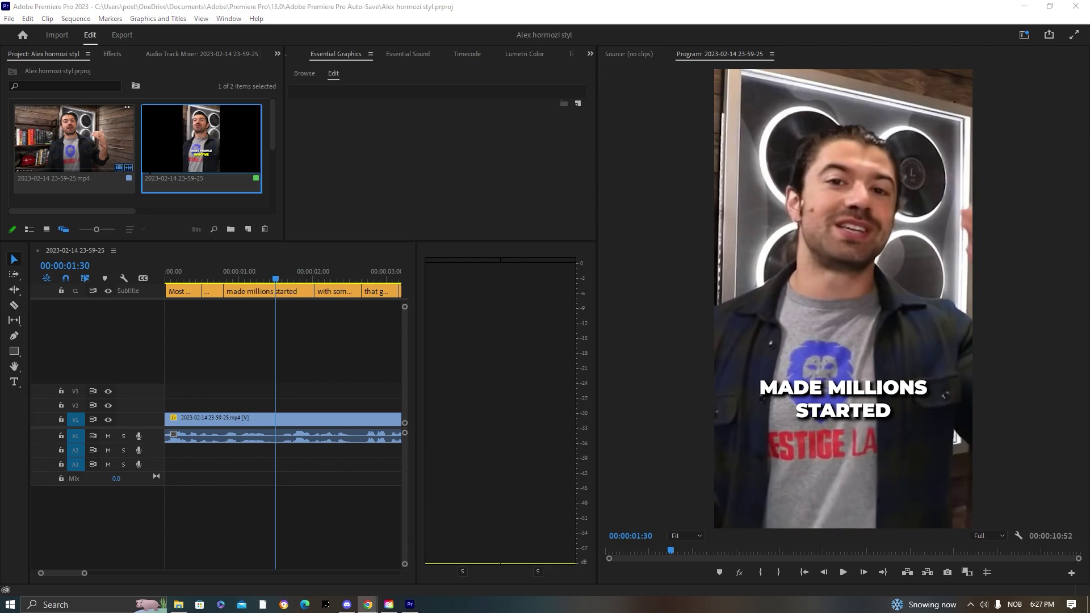
click(857, 378)
double_click(886, 390)
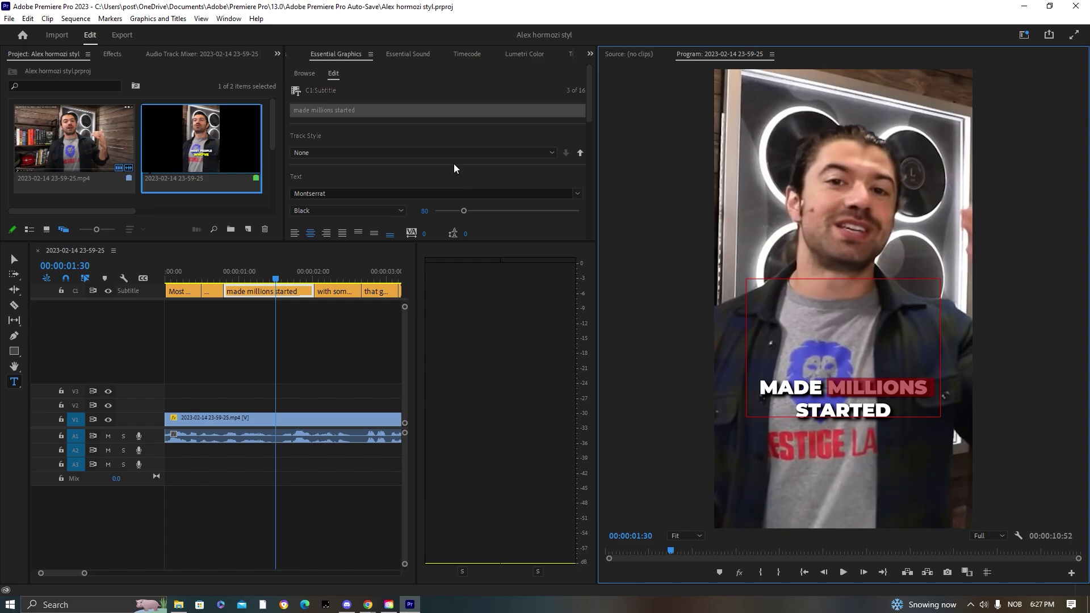
scroll(492, 178, down, 5)
click(320, 174)
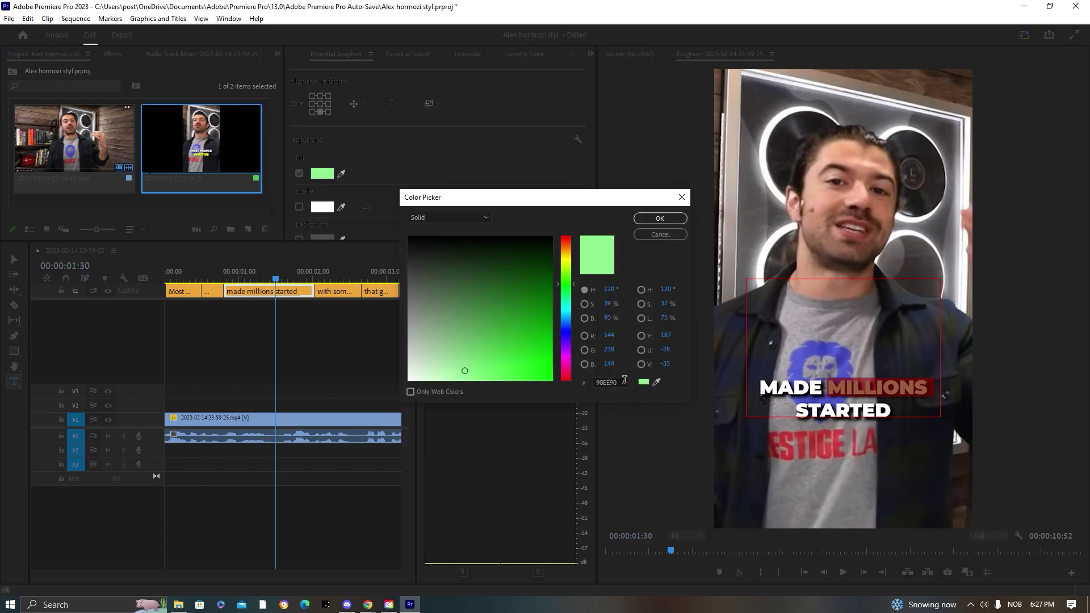
key(ctrl+v)
key(Return)
click(407, 388)
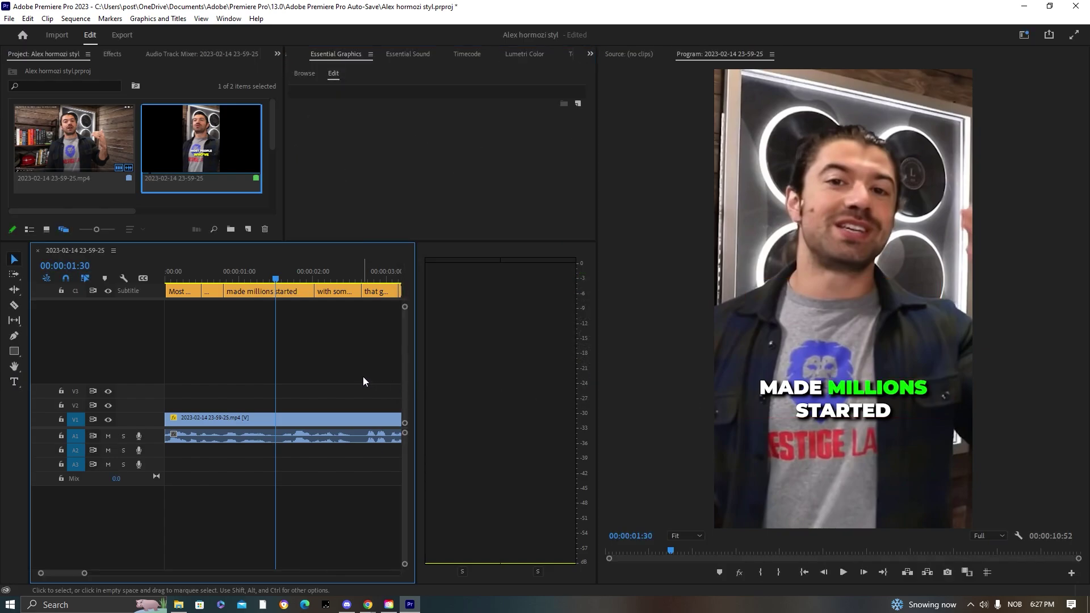
Split the "made millions started" caption at about 00:00:01:13, checking the speech timing by playback
double_click(277, 293)
drag(266, 277, 201, 278)
click(349, 346)
key(space)
key(space)
click(238, 270)
key(space)
key(space)
click(281, 295)
key(ctrl+k)
key(space)
key(space)
Set the size of only the word "MILLIONS" in the second "made millions started" segment to 95
click(286, 299)
key(space)
key(space)
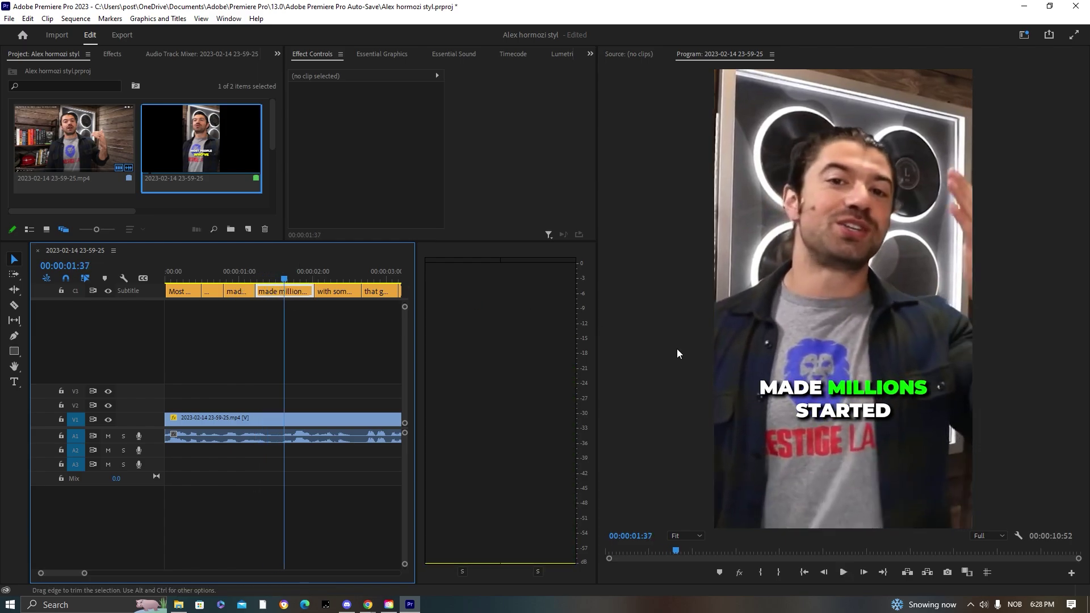
double_click(869, 378)
triple_click(887, 387)
click(382, 53)
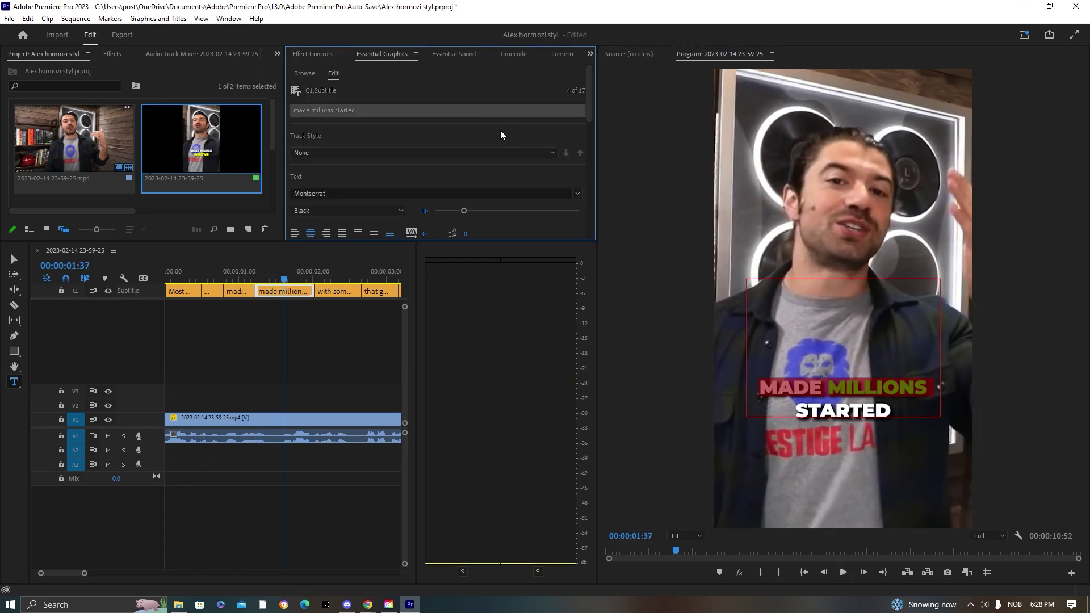
click(577, 193)
click(439, 206)
click(420, 210)
text(90)
key(Return)
key(ctrl+z)
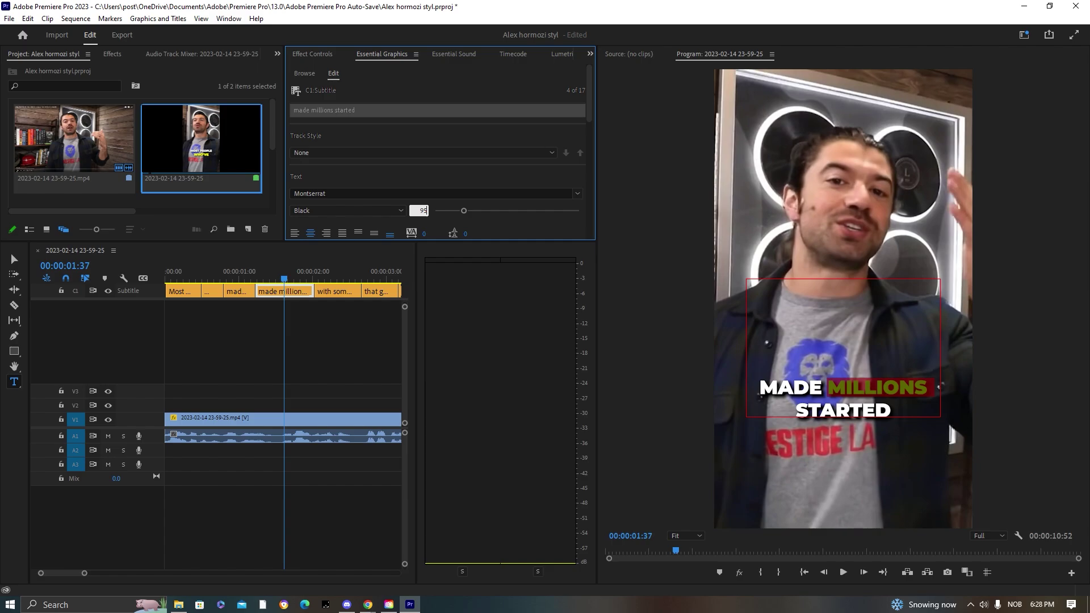
key(Return)
Play from about 00:00:01:00 and split the enlarged "made millions started" segment at about 00:00:01:44
click(335, 352)
key(v)
click(233, 277)
key(space)
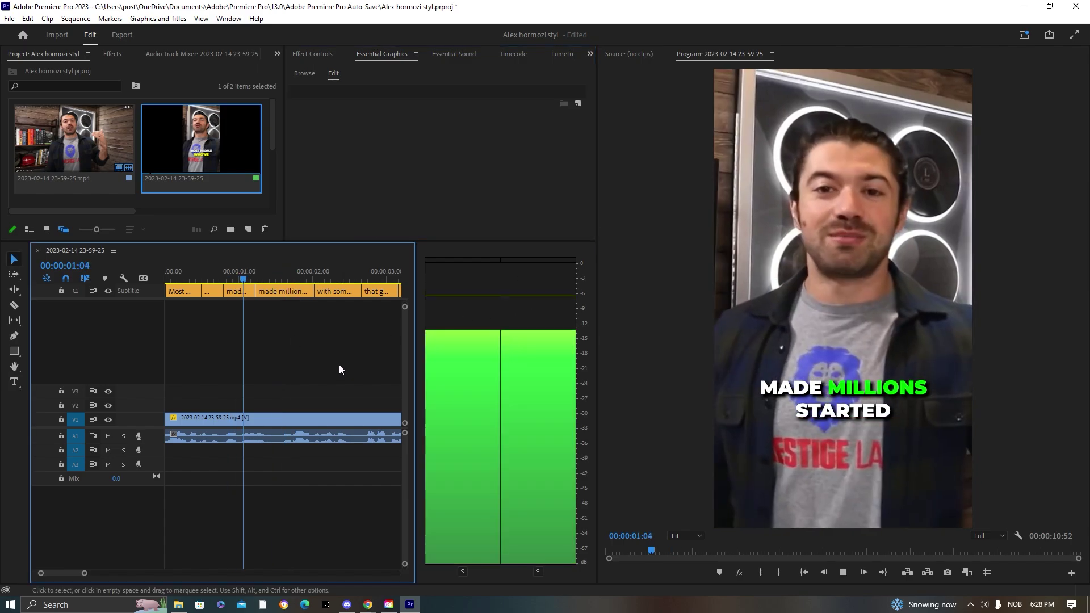
Reset the size of "MADE MILLIONS" in the third "made millions started" segment to 80
click(883, 392)
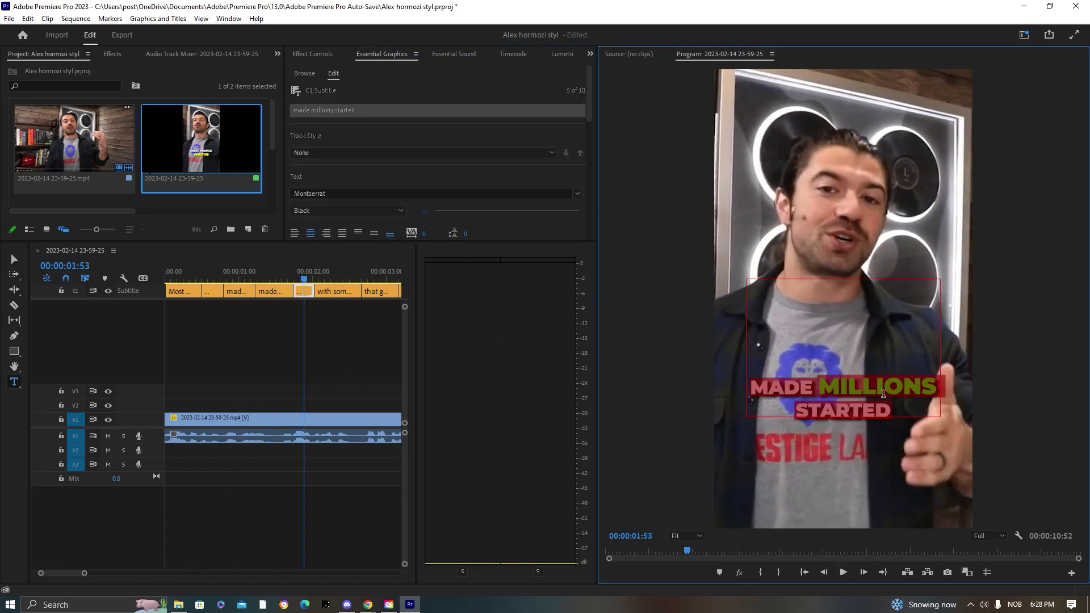
scroll(418, 175, down, 3)
click(422, 120)
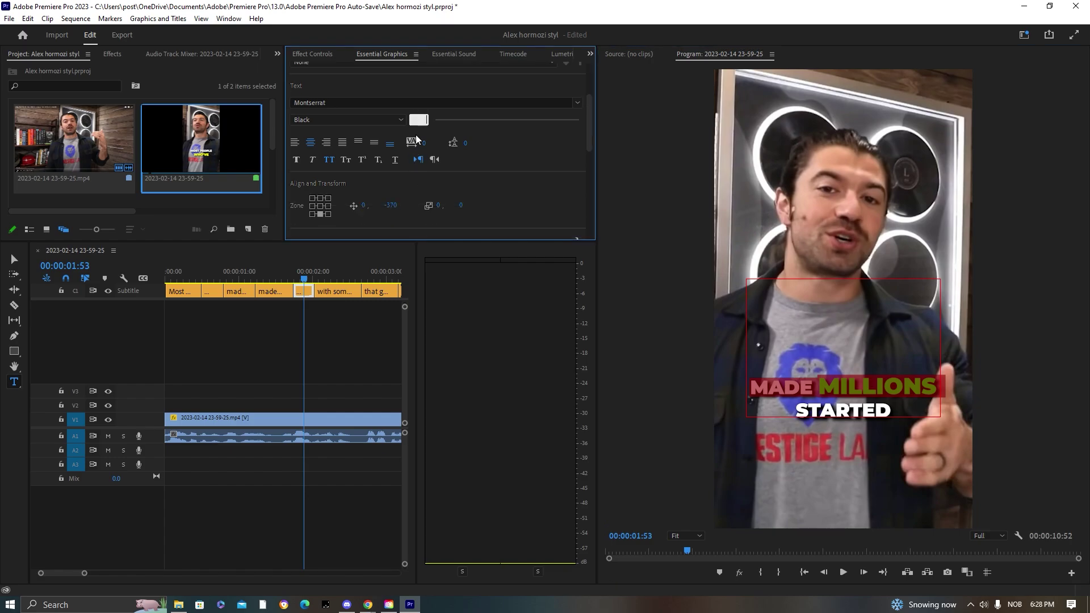
click(891, 390)
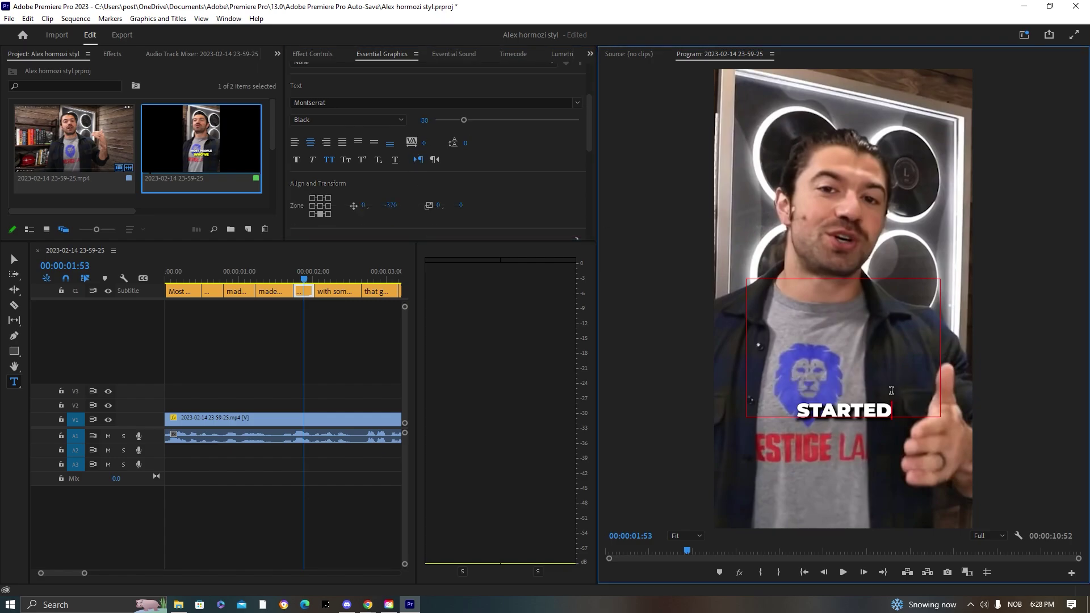
double_click(884, 379)
click(420, 118)
text(85)
key(Return)
Enlarge the word "STARTED" in the third "made millions started" segment and return to about 00:00:01:42
double_click(832, 411)
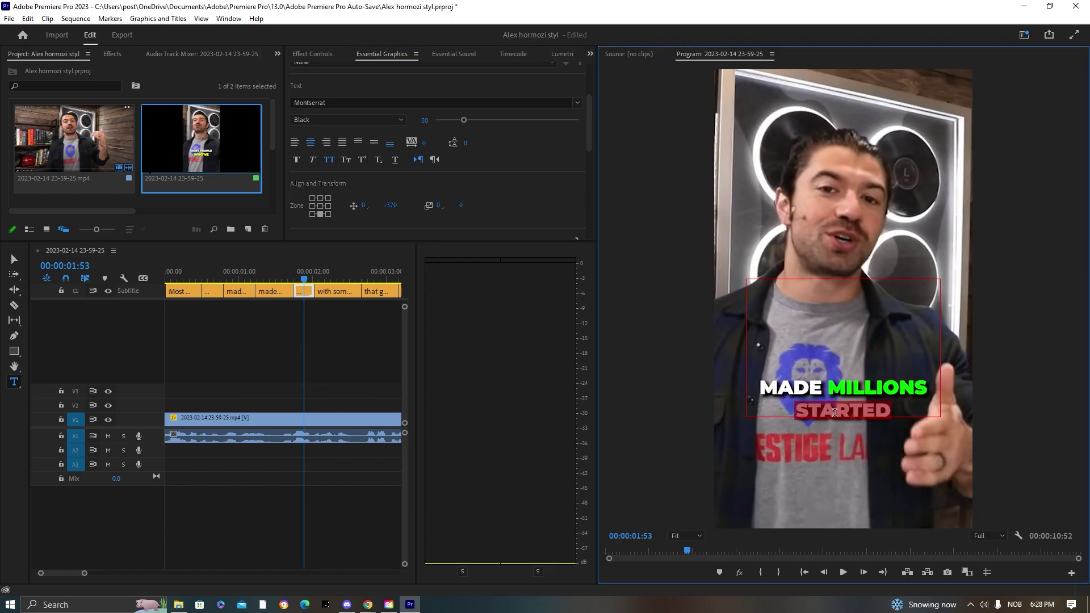
click(419, 121)
key(Return)
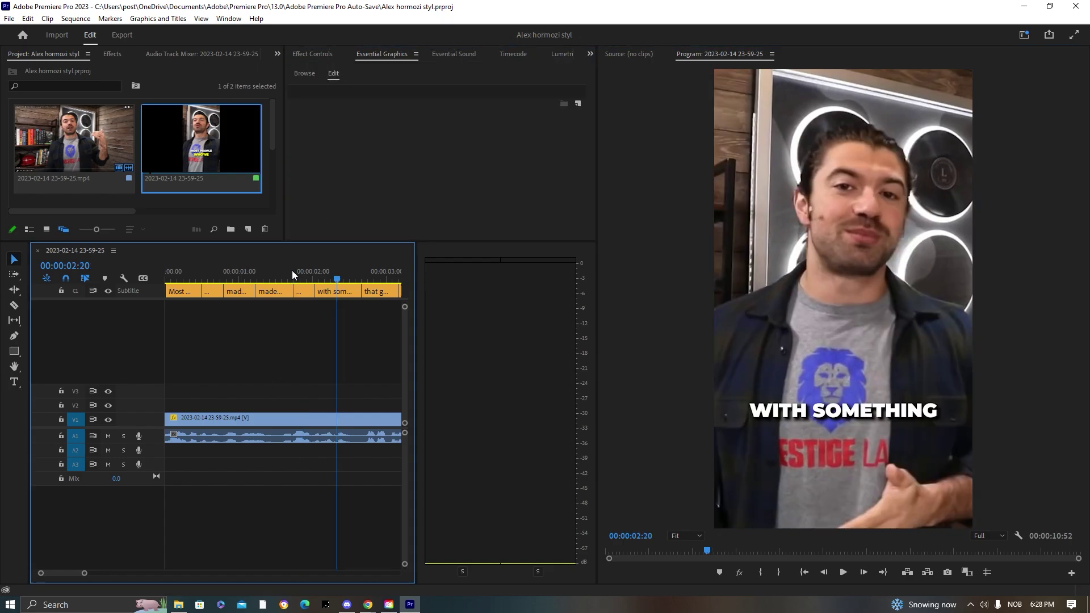
drag(341, 272, 291, 264)
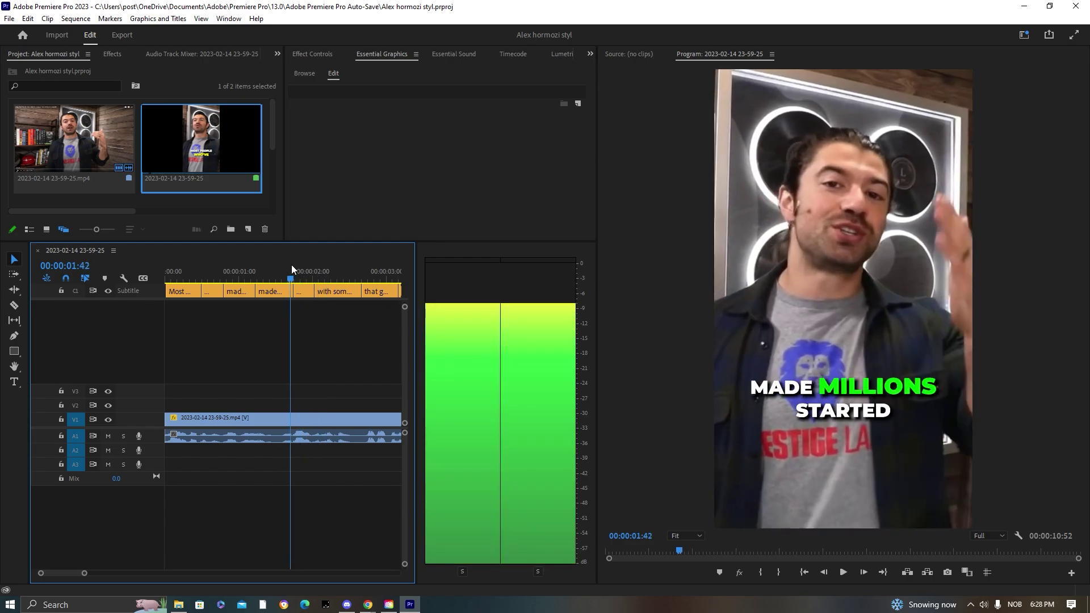
Find a sound effect by searching for "ca" and place it on audio track A2 beneath the "made millions started" captions
click(107, 604)
text(ca)
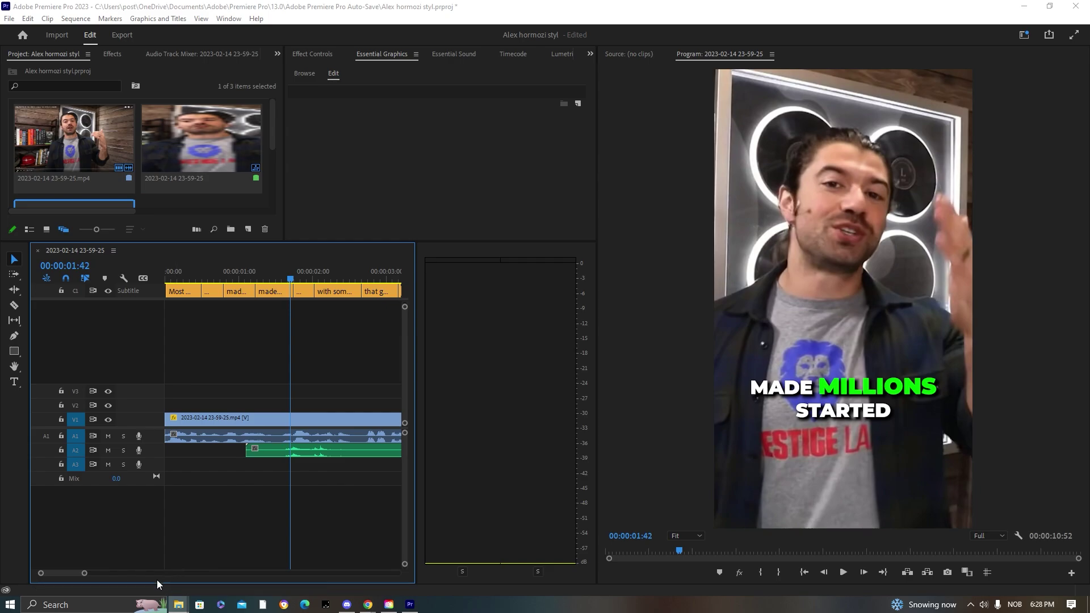
drag(86, 573, 98, 574)
drag(343, 450, 224, 449)
Play back the opening captions with the sound effect to check when the word "millions" is spoken
drag(227, 278, 166, 278)
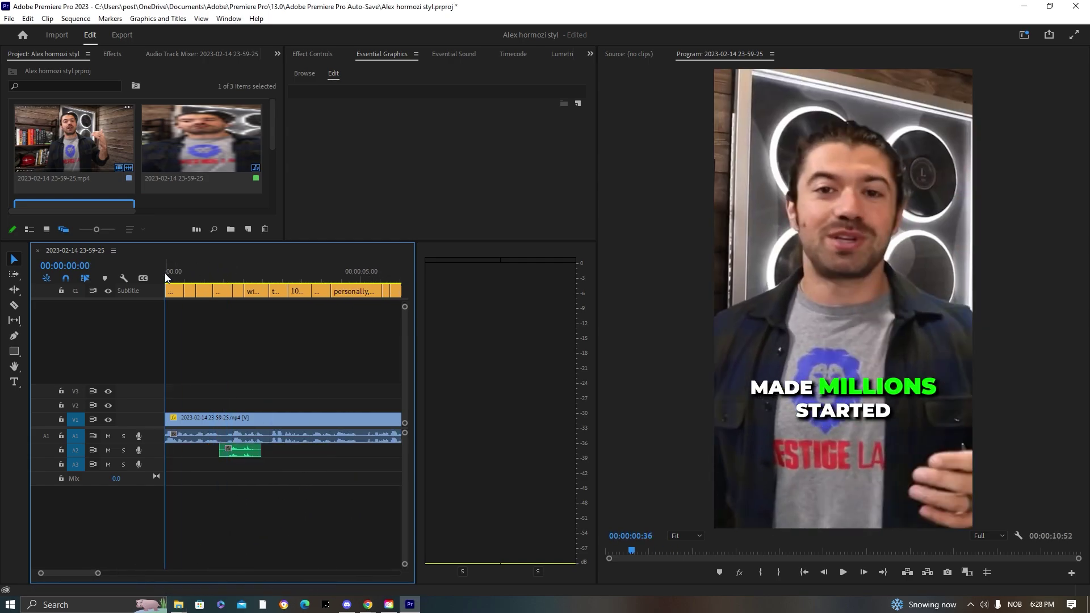
key(space)
key(space)
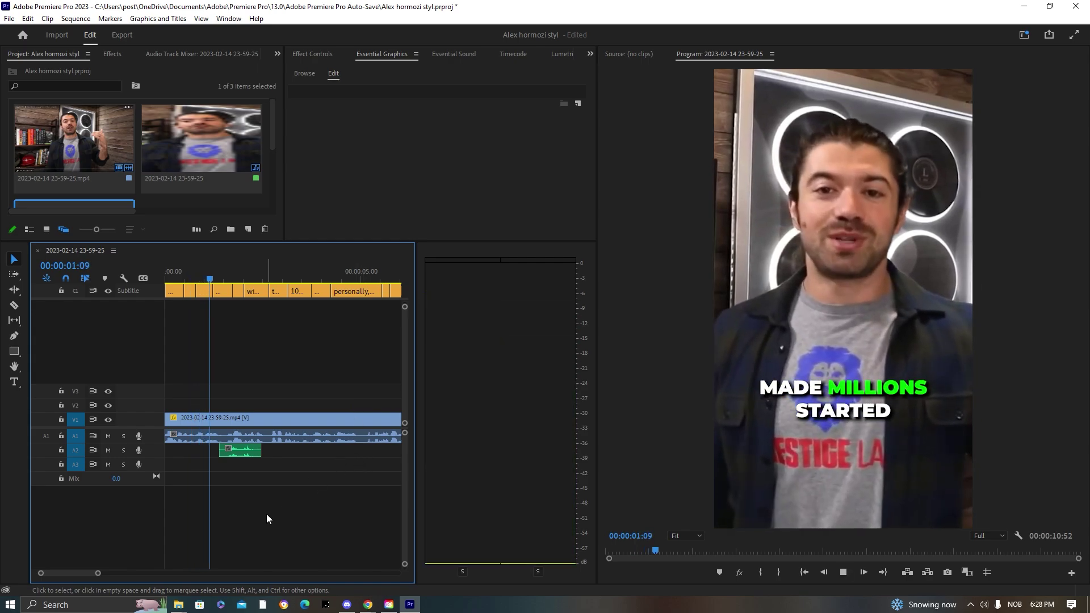
key(space)
drag(218, 273, 206, 273)
key(space)
key(space)
drag(98, 573, 87, 574)
drag(224, 272, 223, 271)
key(space)
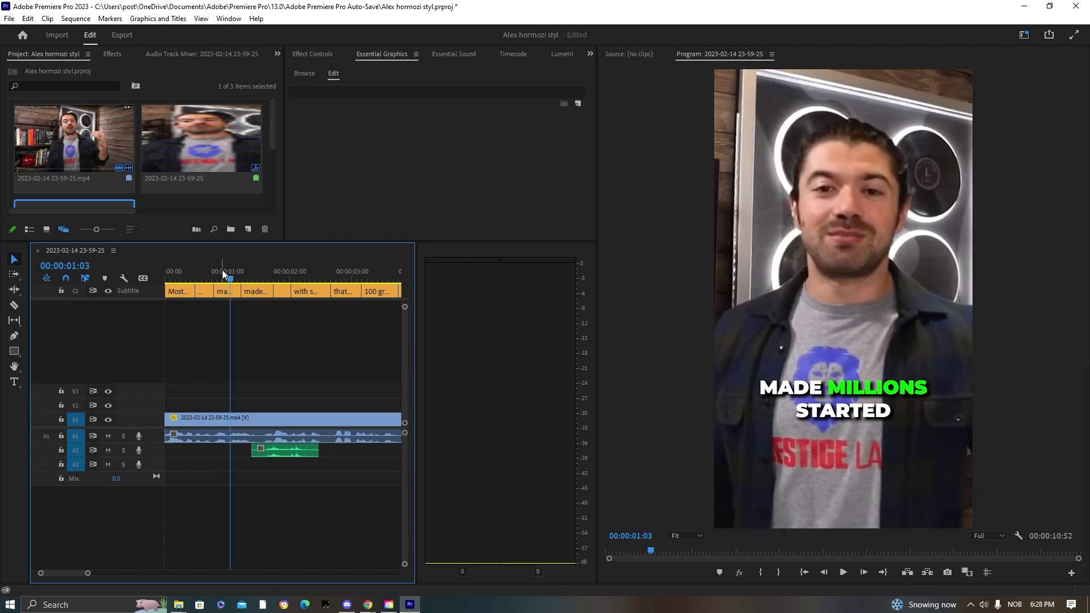
Move the cut between the first two "made millions started" segments to 00:00:01:03 and start the sound effect there
drag(87, 573, 69, 573)
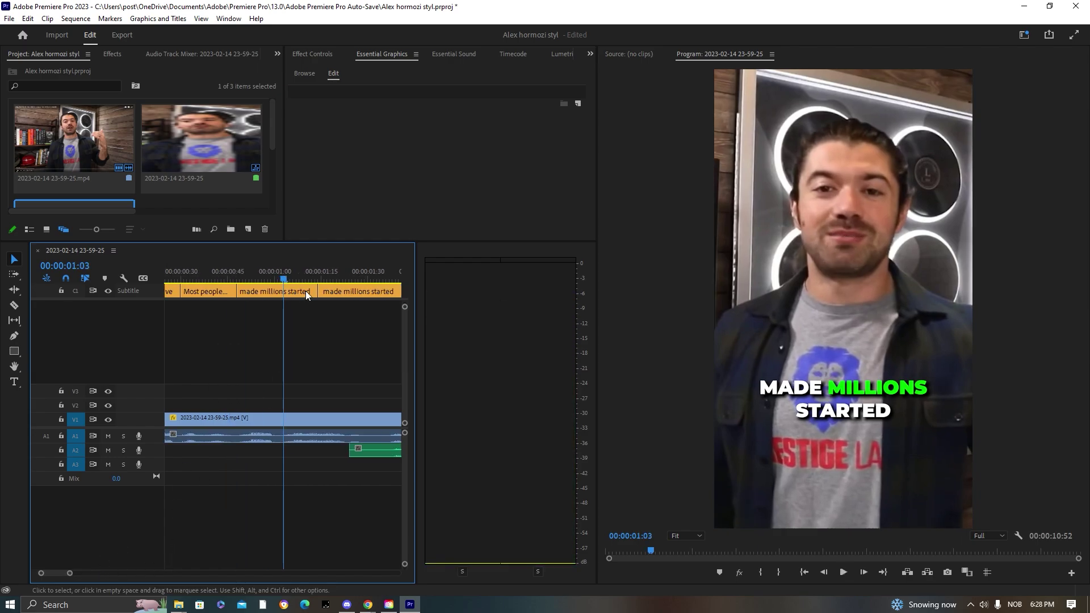
drag(317, 291, 279, 287)
drag(362, 453, 311, 448)
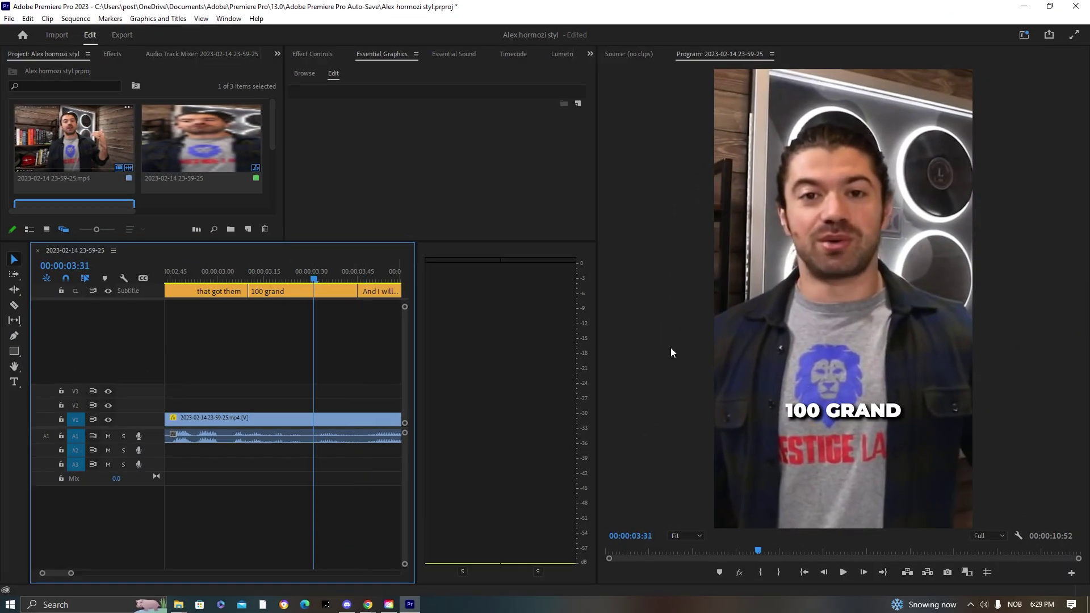
Colour the "100 GRAND" caption text bright green (00FF00)
double_click(841, 413)
scroll(408, 140, down, 3)
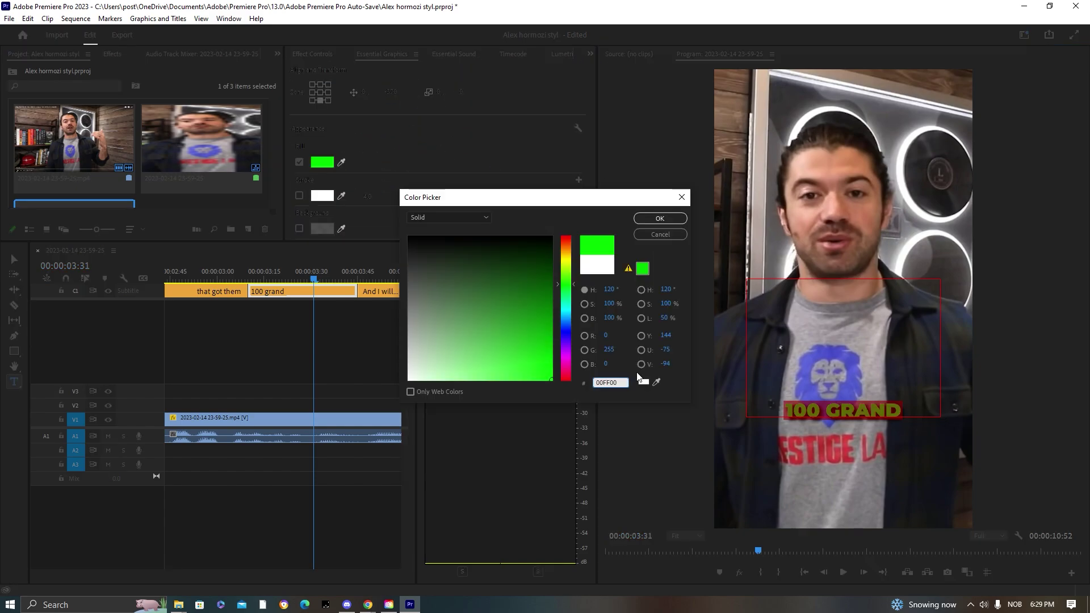
key(Return)
key(v)
click(359, 382)
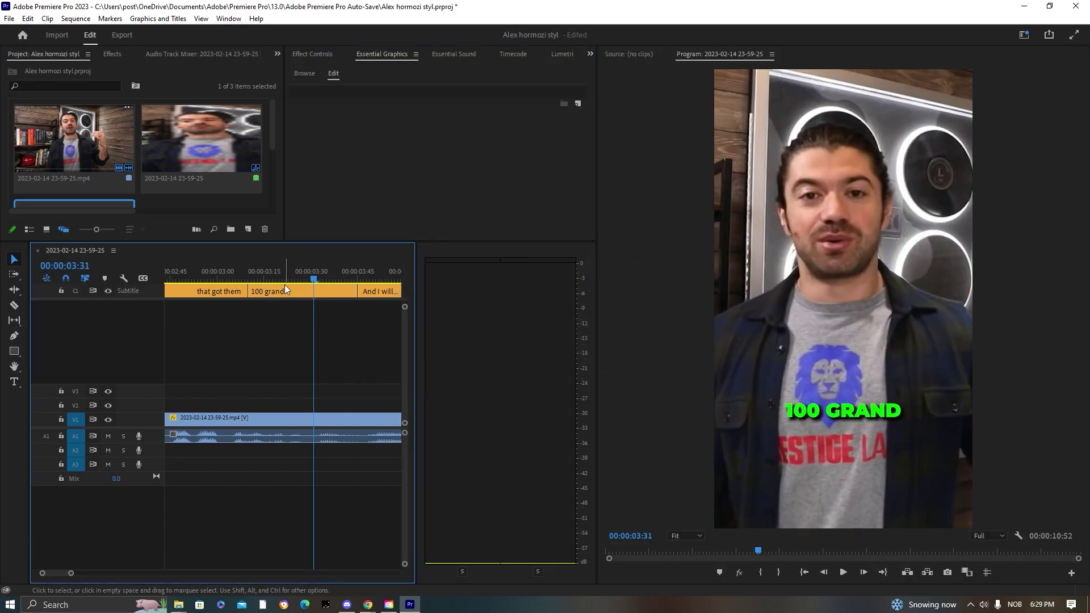
click(287, 291)
click(470, 211)
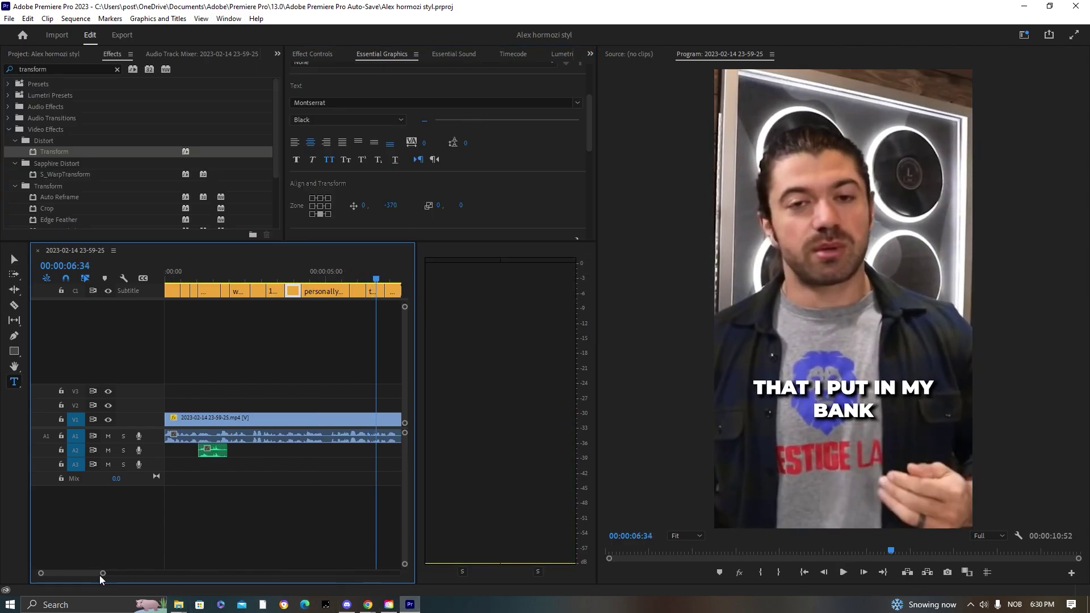
Place money.png on video track V2 above the sound effect and trim it to the sound effect's length
drag(100, 574, 134, 574)
drag(246, 279, 164, 277)
click(297, 350)
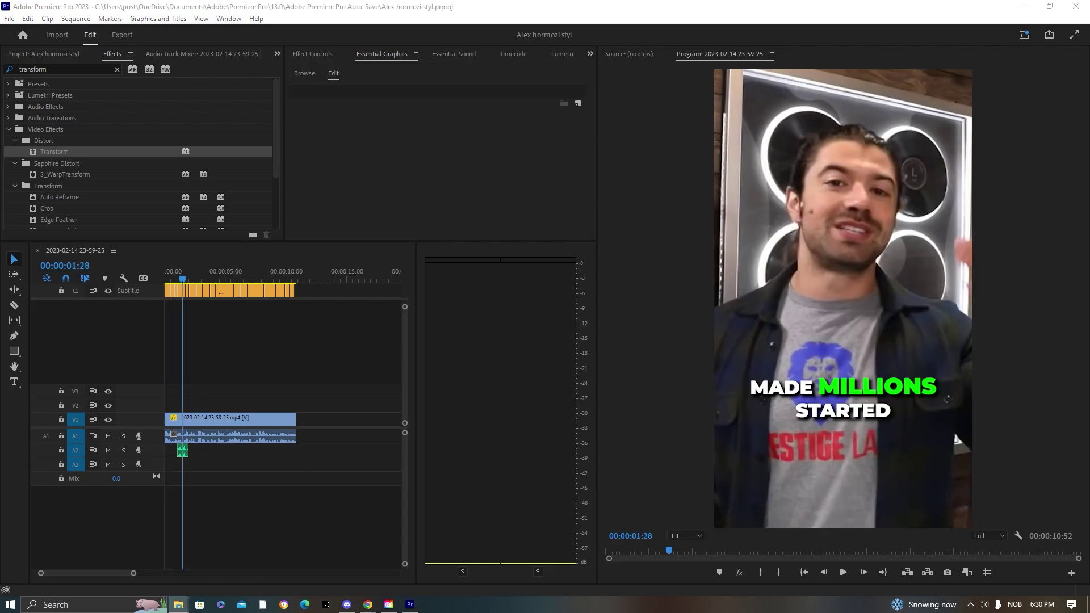
drag(175, 492, 182, 405)
mouse_move(132, 573)
mouse_down()
mouse_move(89, 573)
mouse_move(99, 568)
mouse_move(89, 583)
mouse_move(118, 574)
mouse_up()
drag(276, 402, 204, 403)
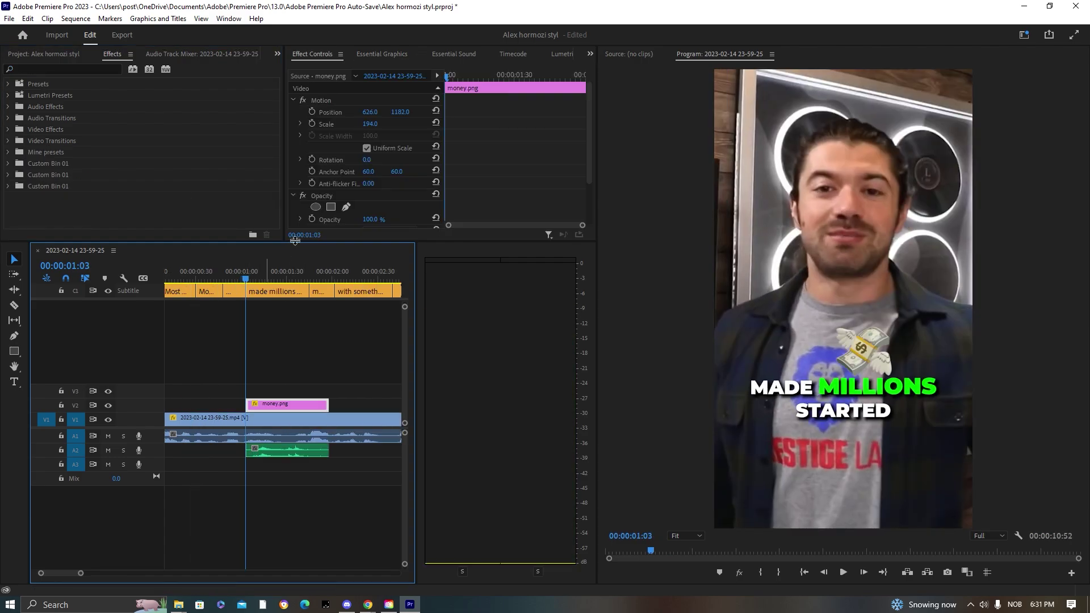
Start position and scale keyframes for money.png at 00:00:01:03, with the scale at 69 and the image lowered behind the caption
click(316, 118)
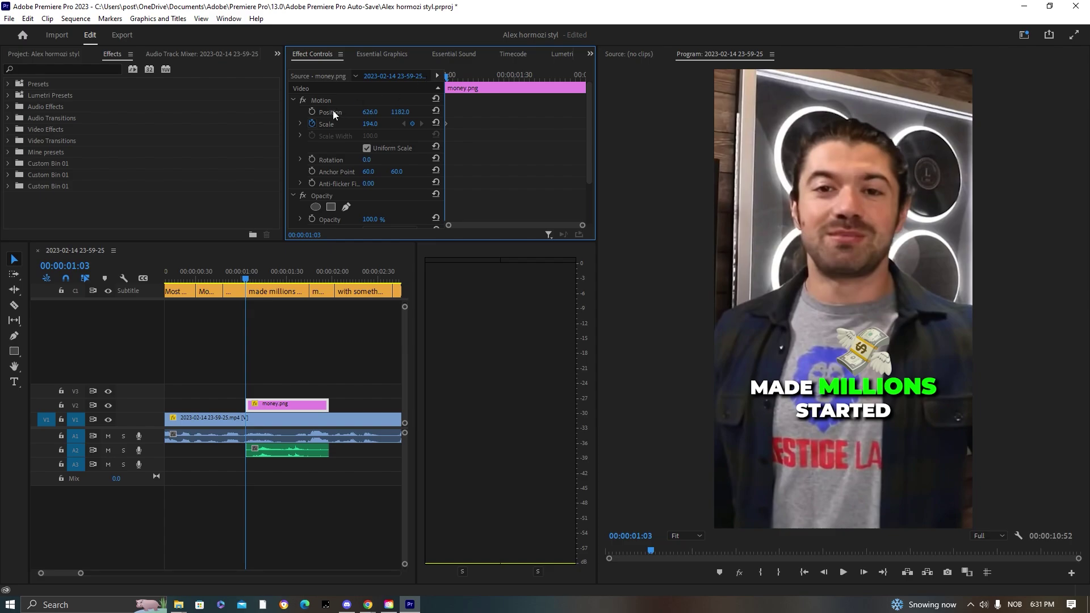
drag(369, 123, 298, 124)
drag(398, 112, 459, 81)
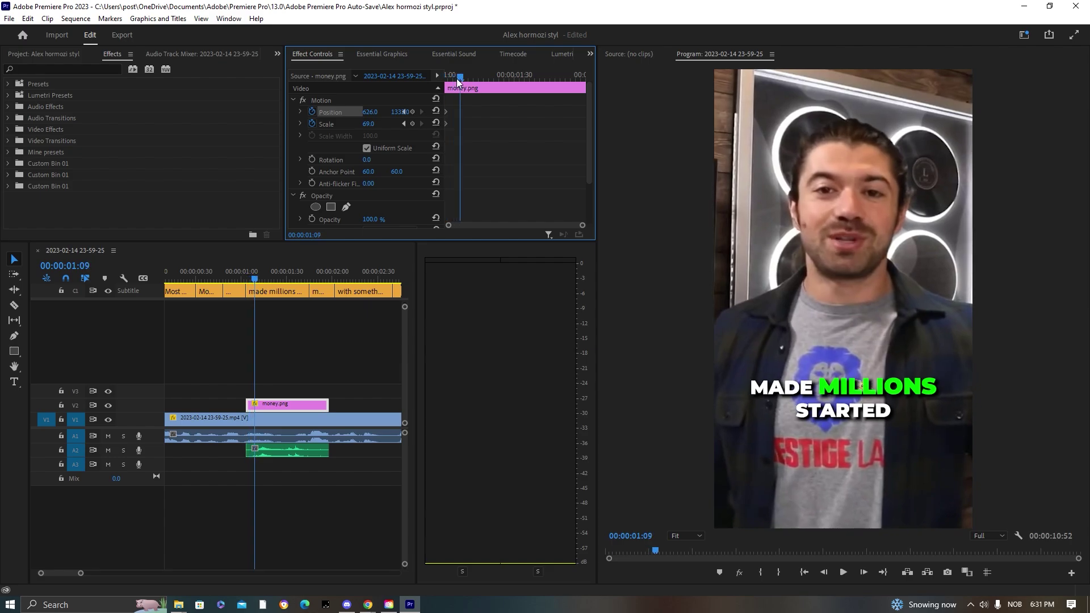
Keyframe money.png rising above the caption, with scale 170 at 00:00:01:09 and scale 216 at 00:00:01:11
drag(403, 112, 383, 124)
drag(461, 76, 467, 75)
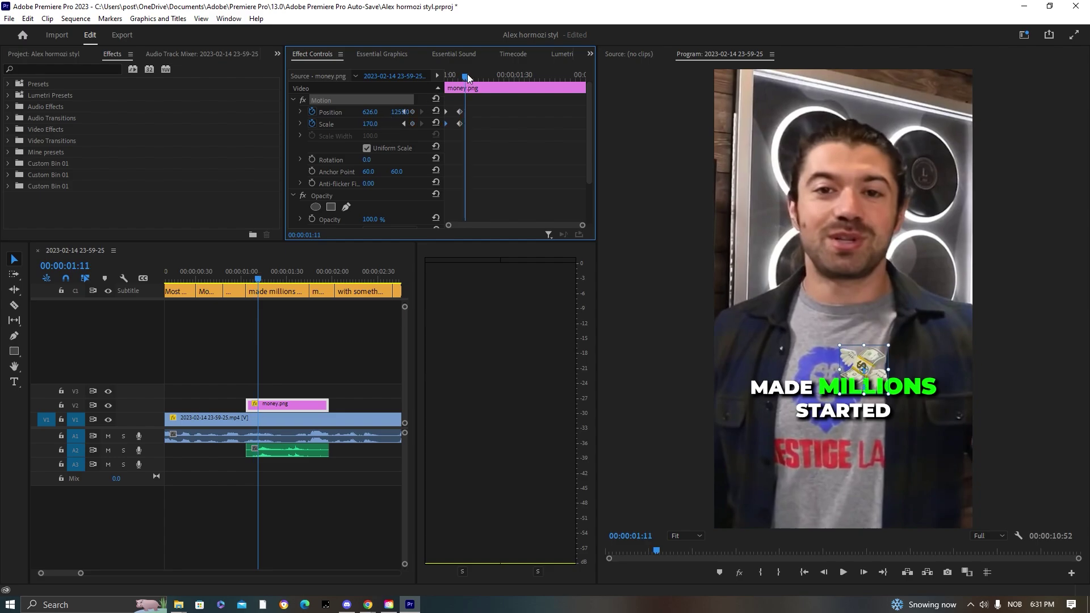
drag(404, 112, 392, 124)
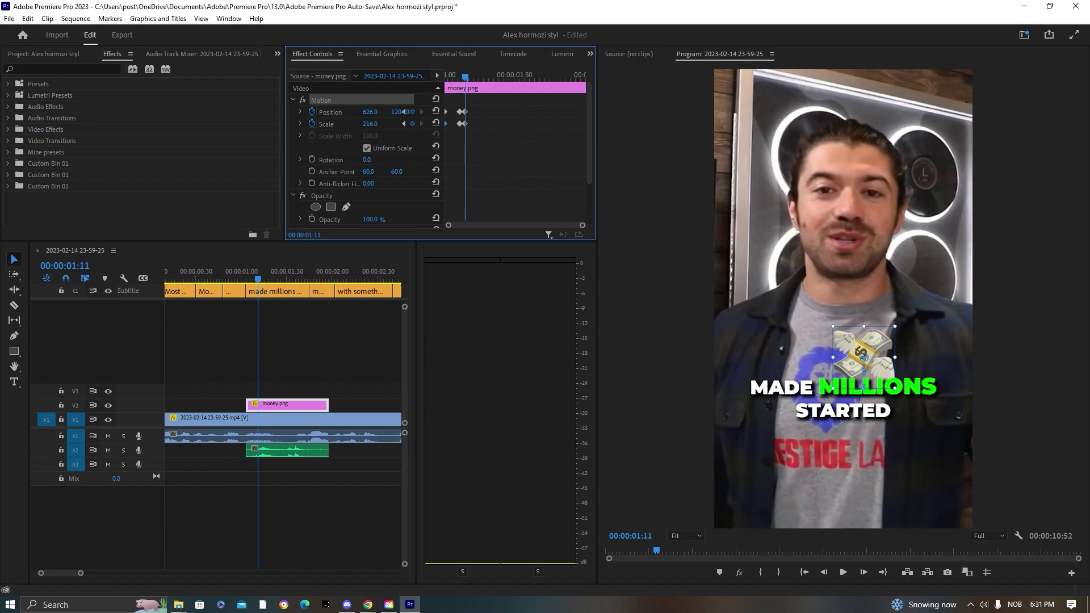
click(295, 329)
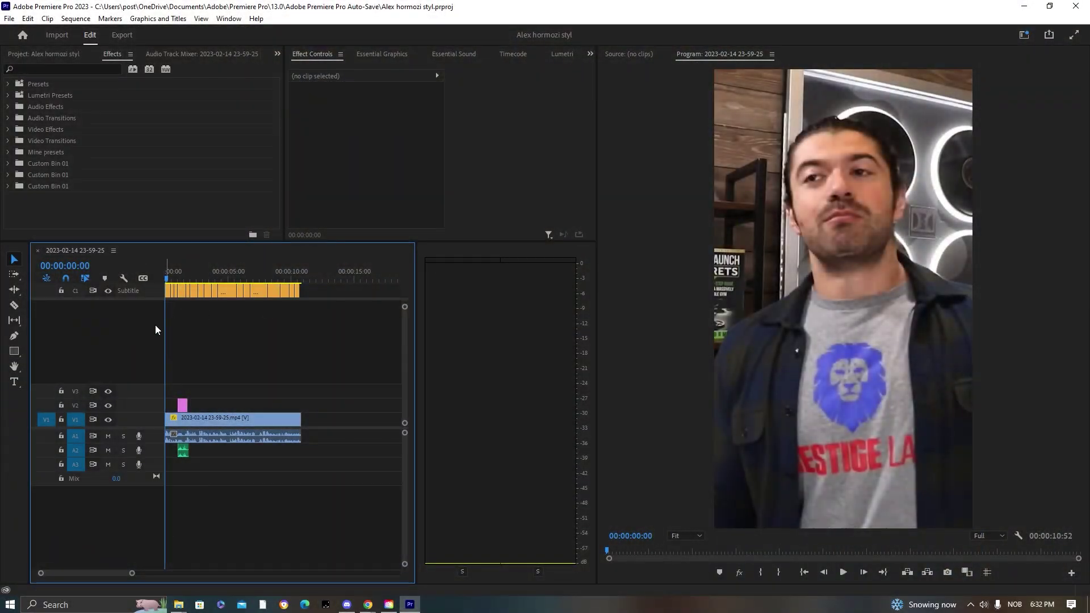
Upgrade all the subtitle captions to graphic clips and play the sequence
drag(155, 325, 277, 287)
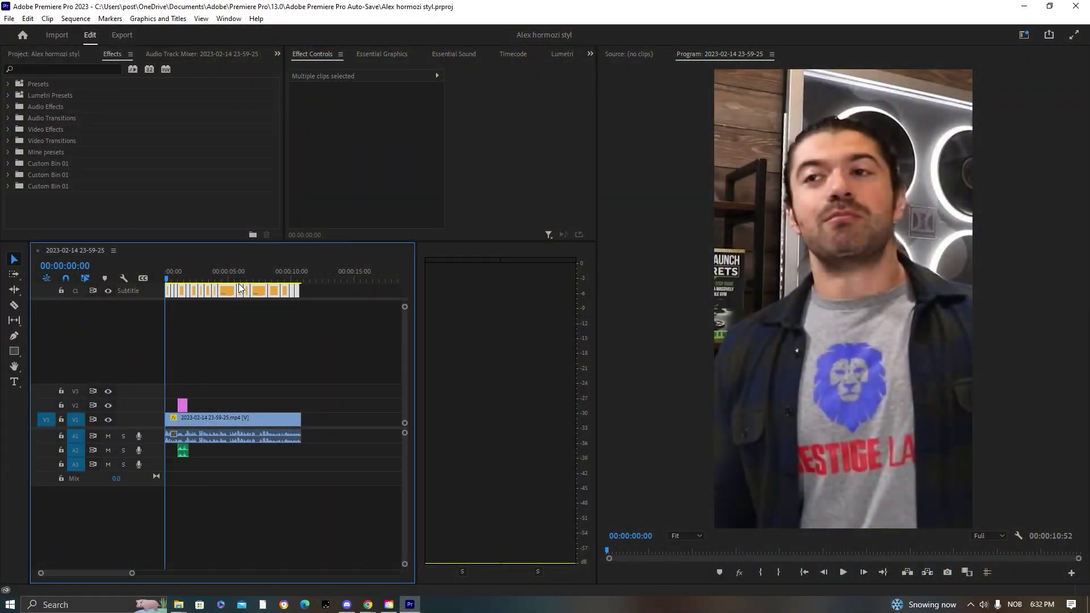
click(157, 19)
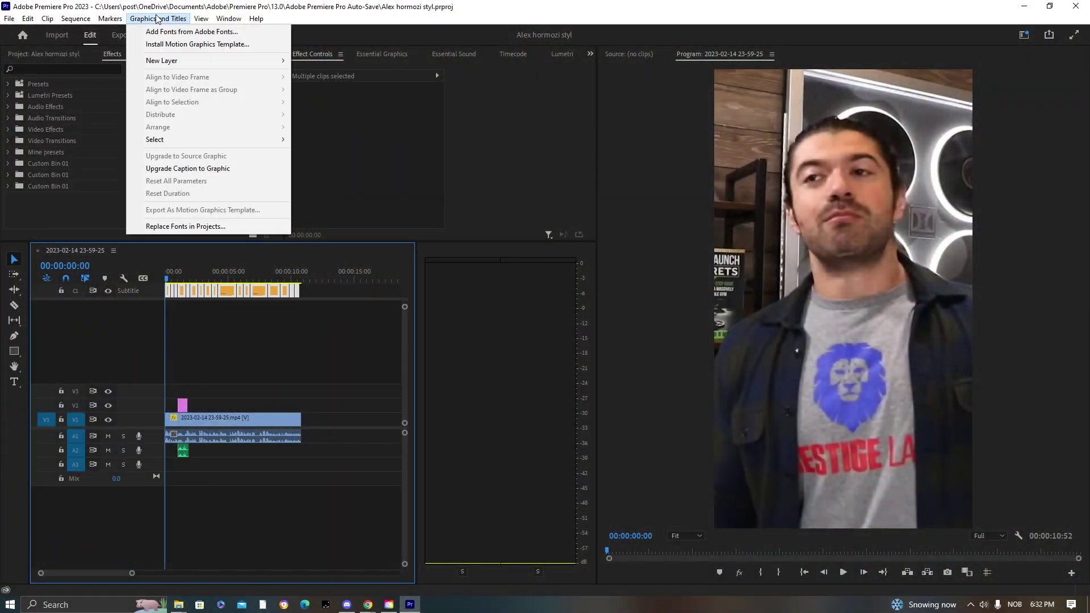
mouse_move(74, 19)
mouse_move(134, 19)
click(176, 171)
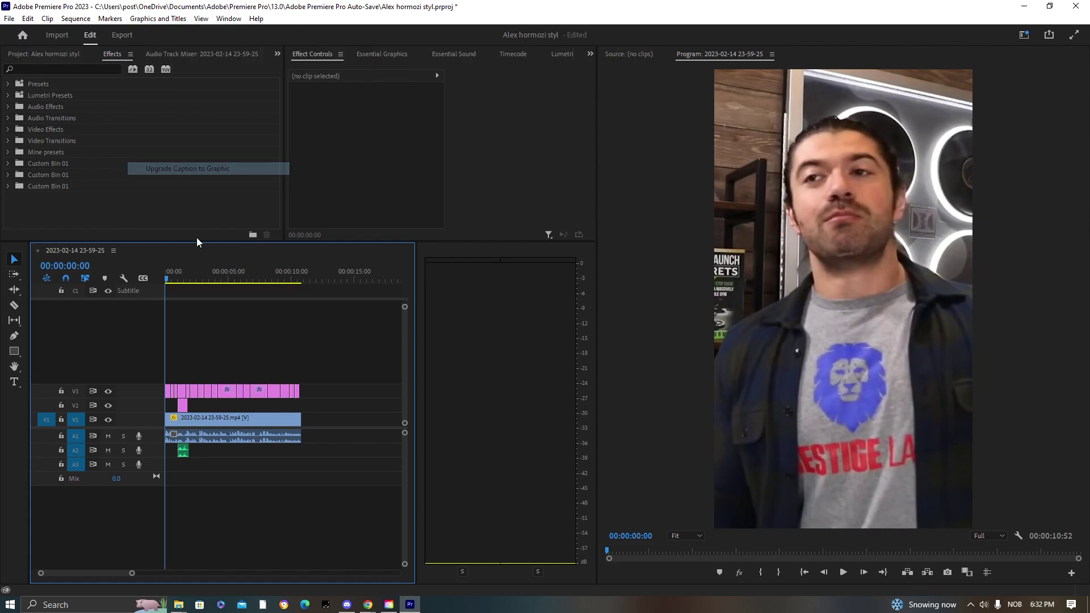
key(space)
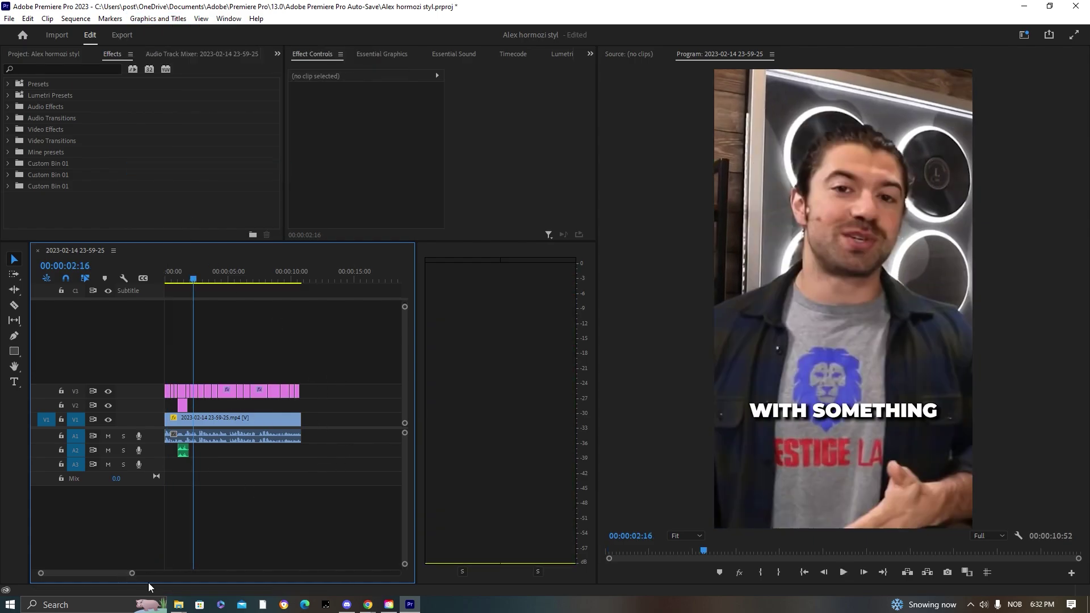
Add a Transform effect to the "WITH SOMETHING" caption and set its rotation to -3°
drag(134, 574, 98, 574)
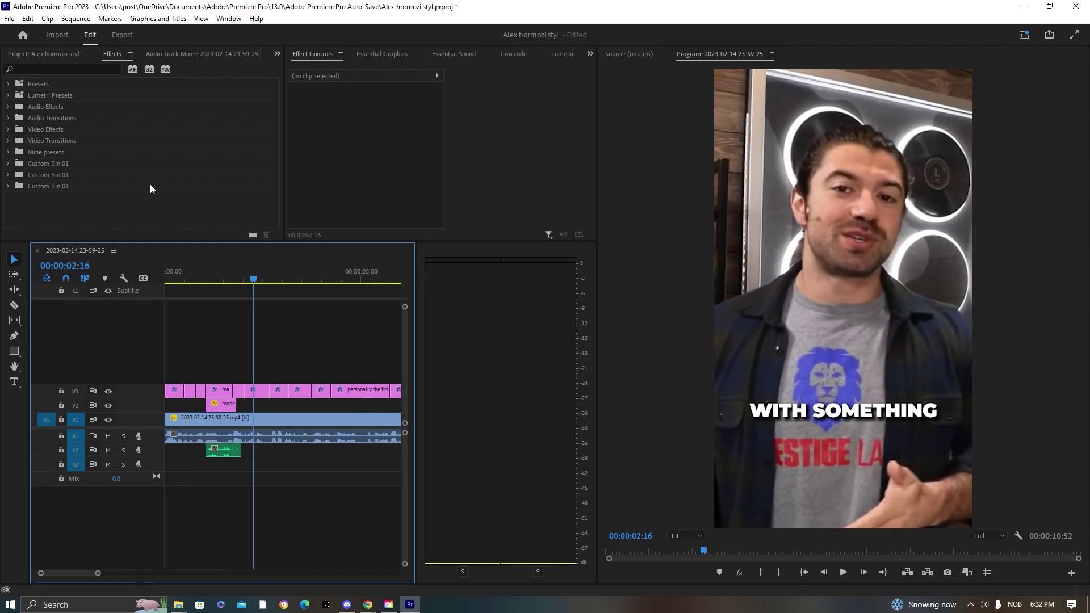
click(63, 69)
text(transfo)
drag(54, 152, 261, 392)
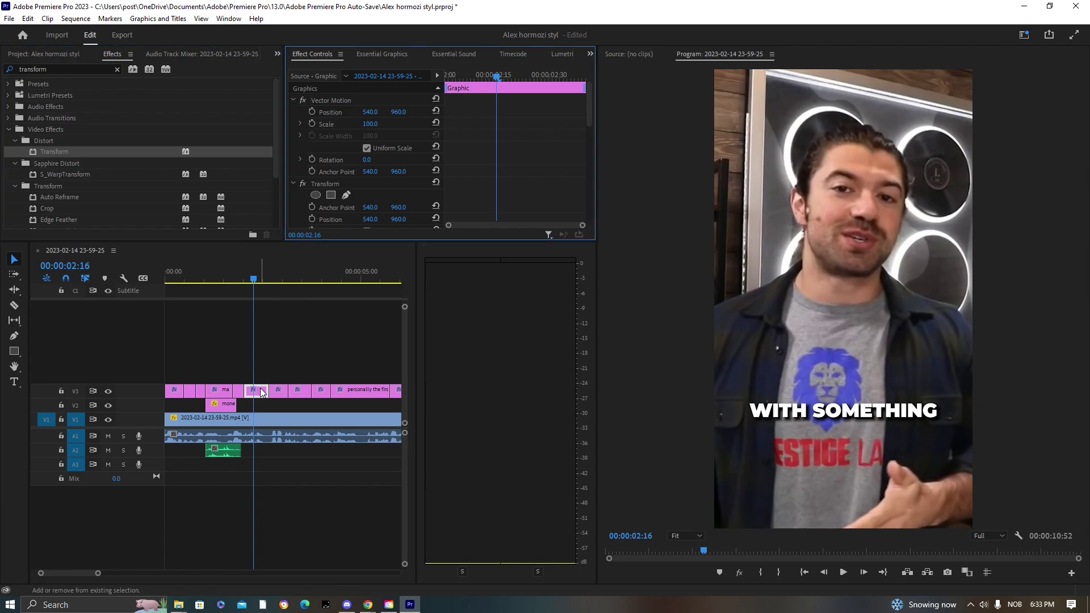
scroll(403, 168, down, 5)
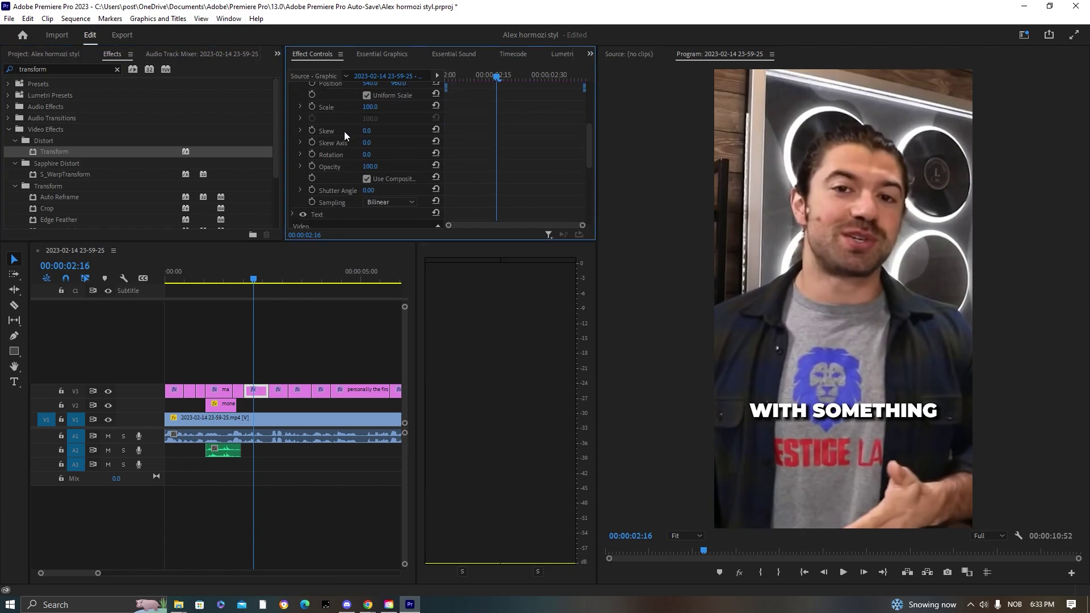
text(3)
key(Return)
click(376, 153)
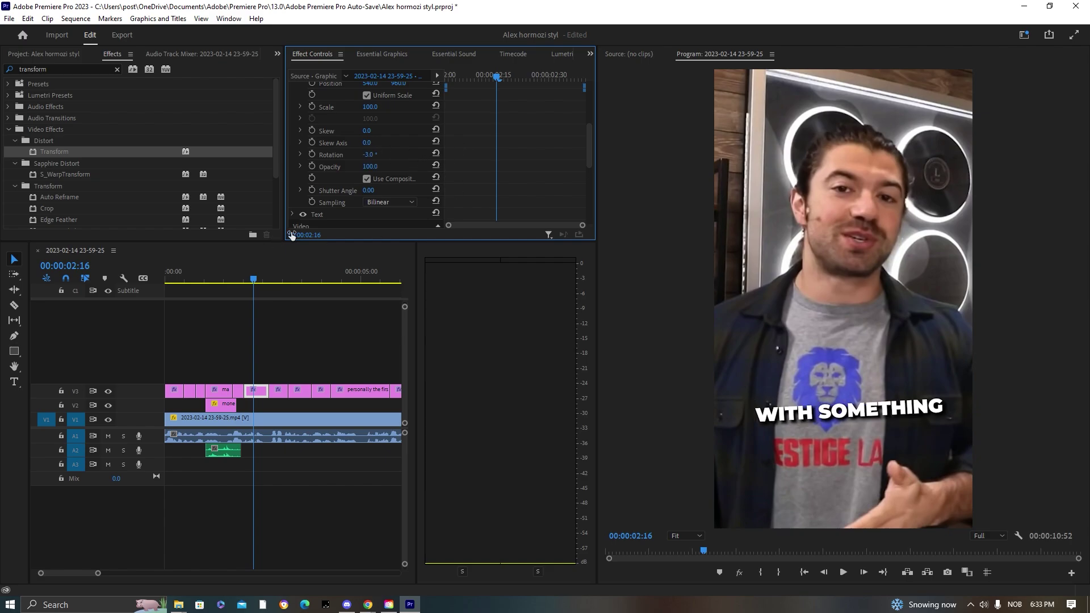
Save the caption's Transform effect as a preset named "tilt right"
scroll(332, 168, up, 3)
right_click(330, 147)
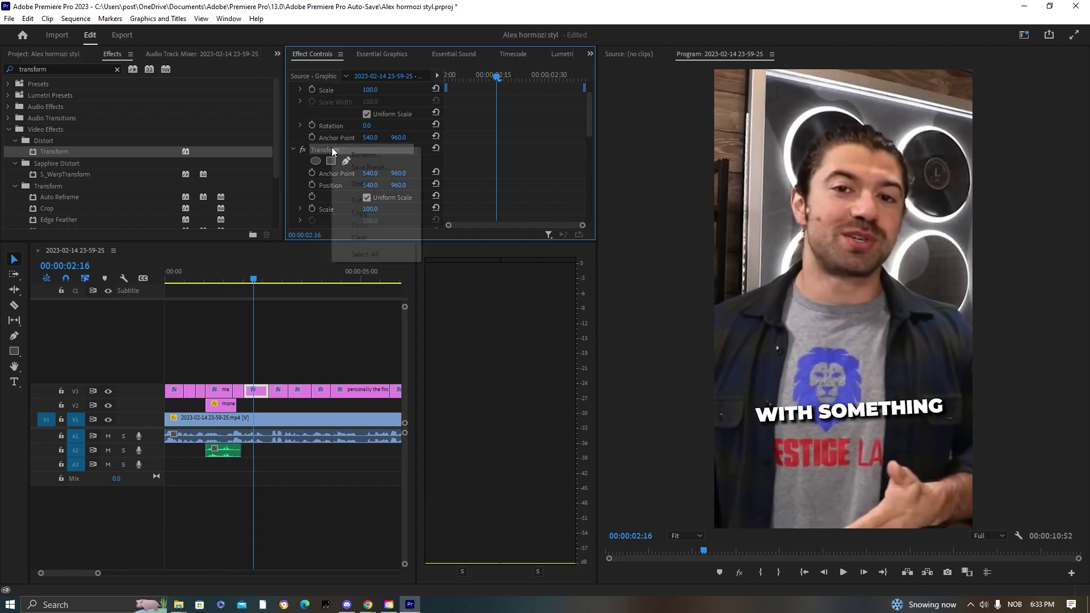
click(370, 168)
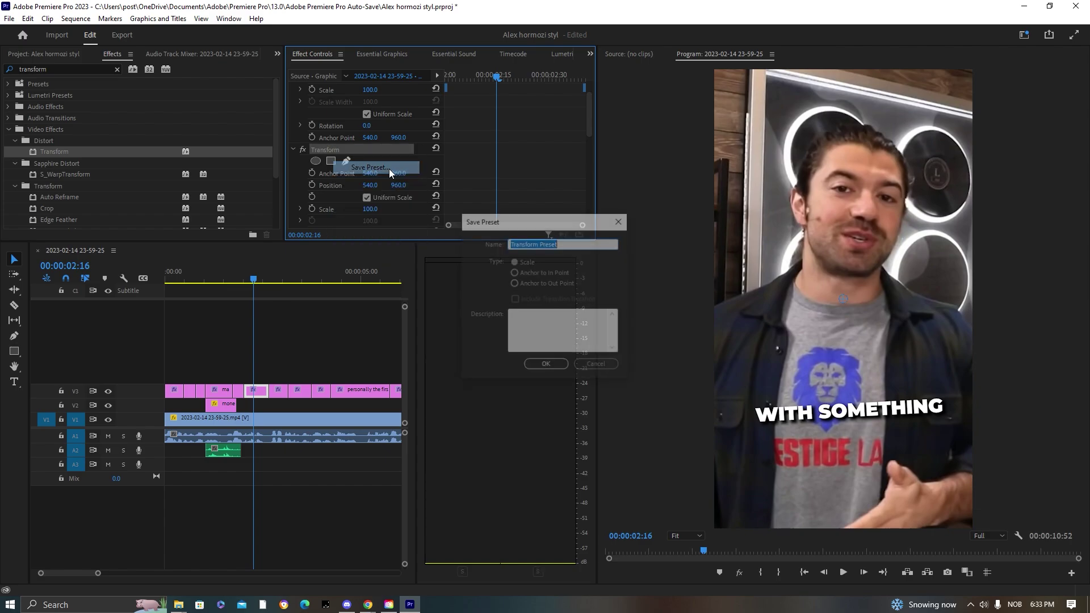
text(tilt right)
key(Return)
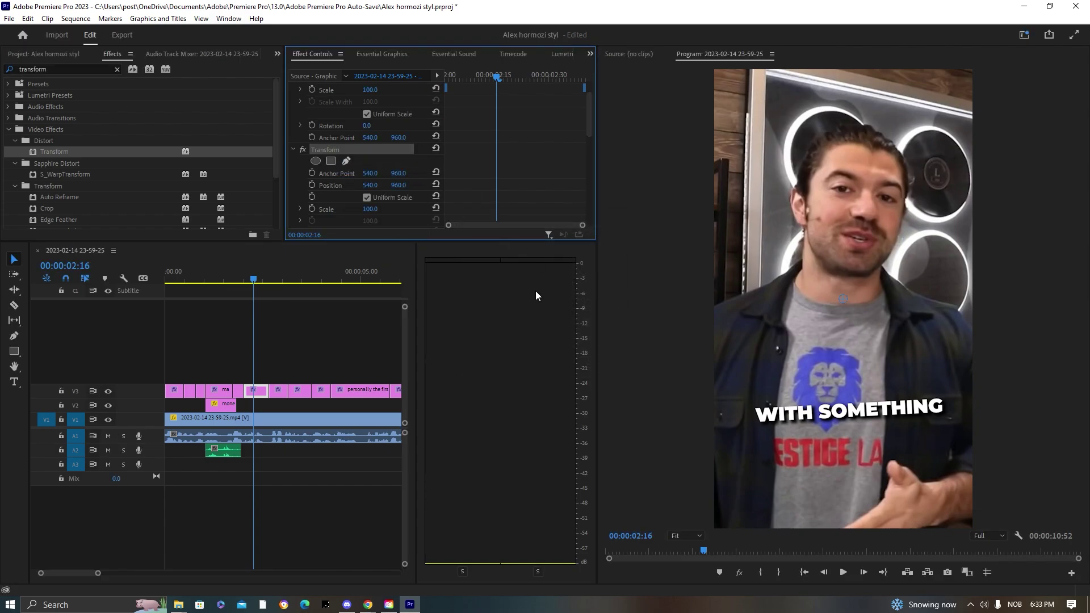
Find the "tilt right" preset and apply it to the caption clips following "WITH SOMETHING"
click(299, 334)
double_click(55, 70)
text(tilt)
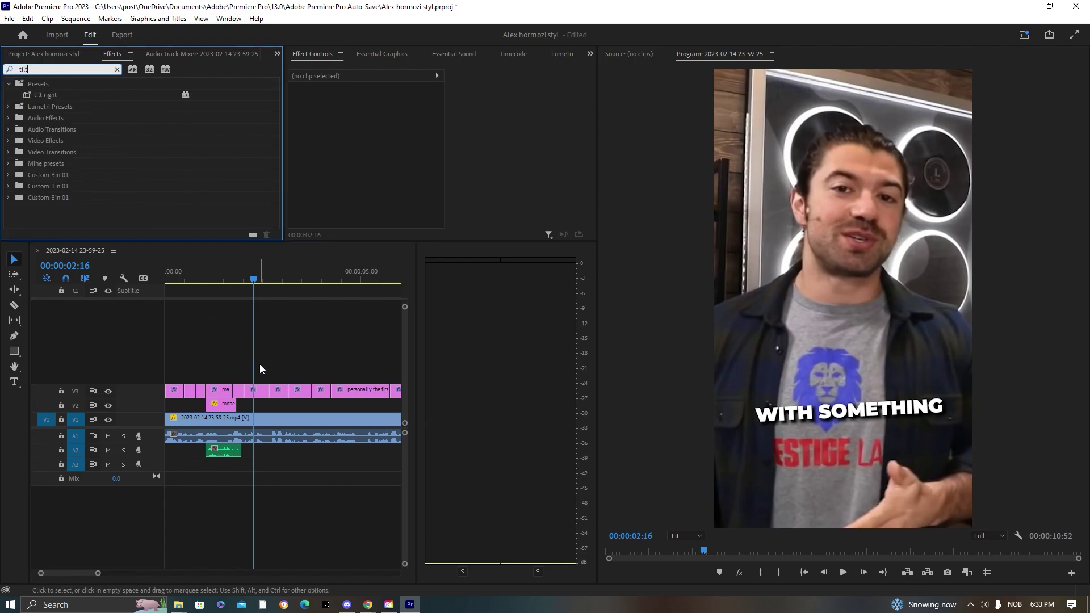
drag(274, 366, 358, 397)
drag(56, 94, 357, 386)
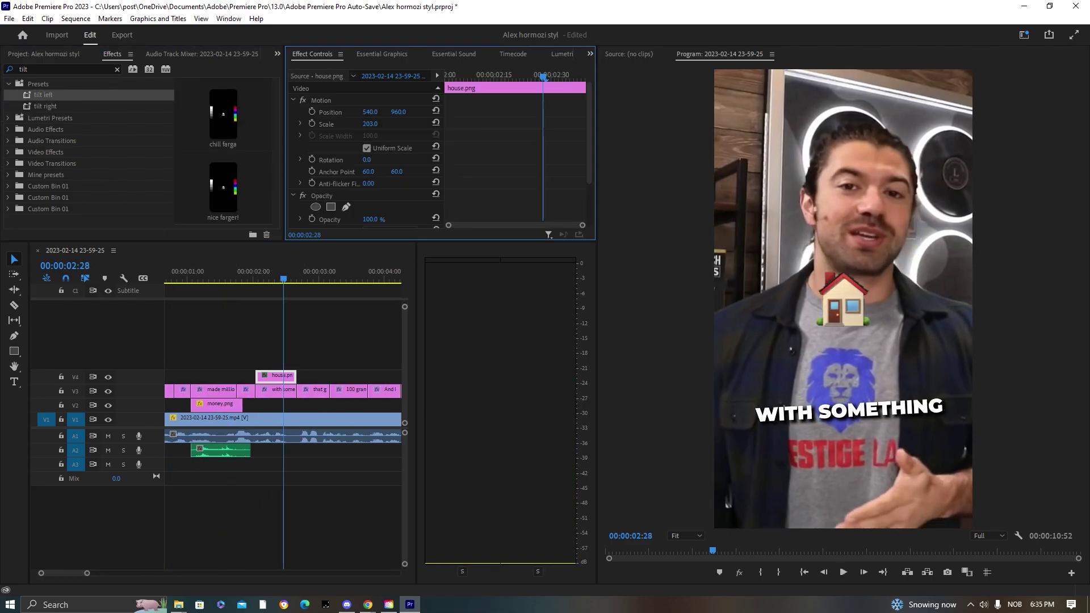
Lower house.png to vertical position 1238, just above the "WITH SOMETHING" caption, with its scale at 242
drag(400, 112, 409, 112)
drag(552, 77, 506, 77)
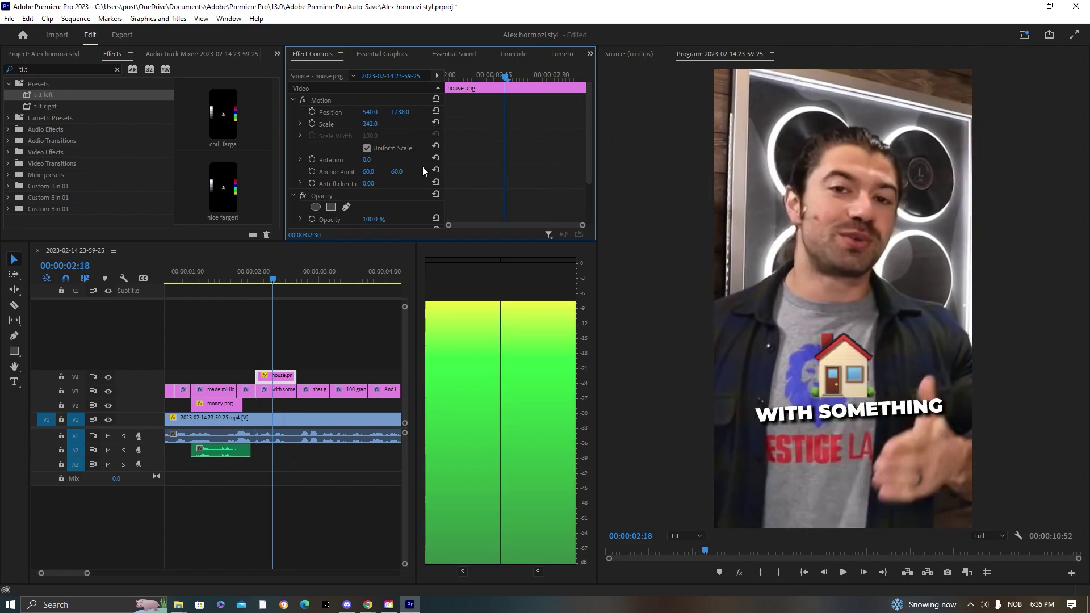
click(280, 307)
Find the S_SwishPan transition, add it to the start of the house.png clip and play it back
click(103, 70)
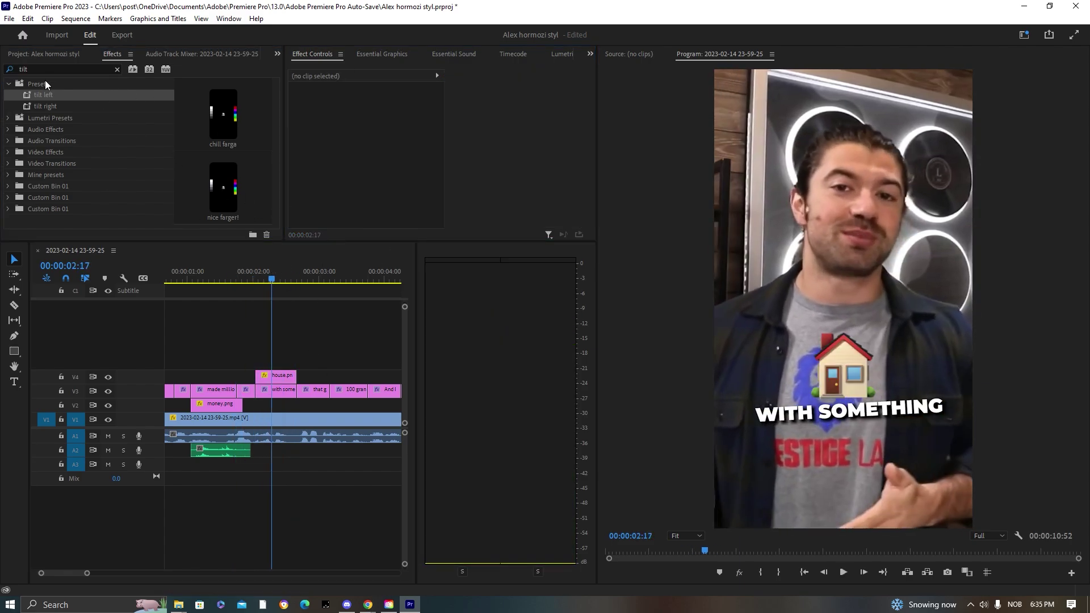
drag(18, 69, 291, 101)
text(swish)
drag(66, 175, 261, 377)
click(258, 278)
key(space)
key(space)
Open the Sapphire preset browser for the swish transition on house.png, load the setting and play the result
click(263, 378)
click(389, 191)
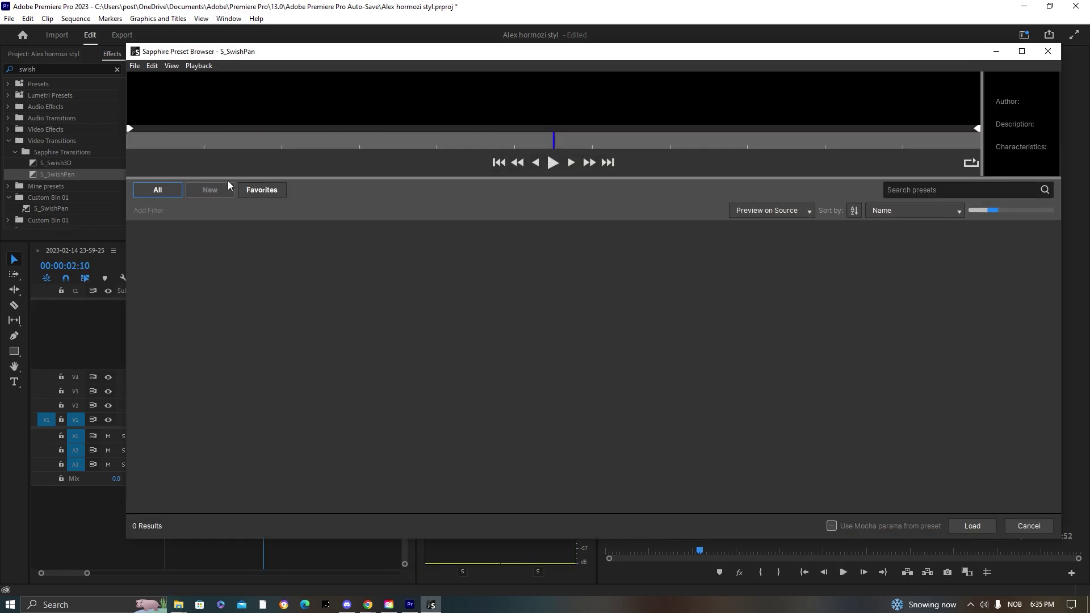
click(303, 369)
click(972, 525)
key(space)
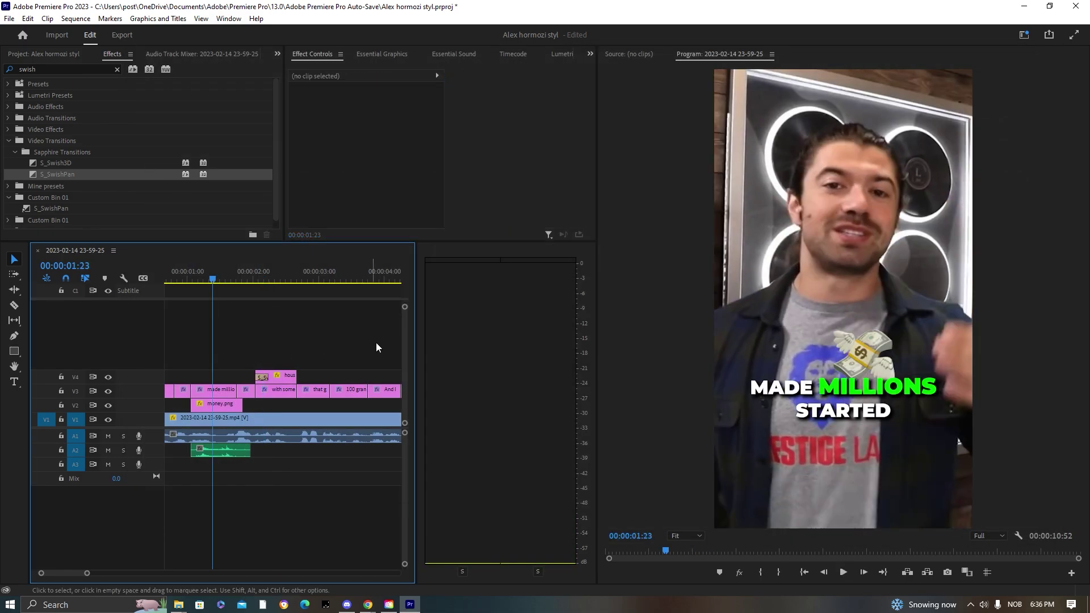
Place dollar.png on V4 above the "100 GRAND" caption, trimmed to the caption's length, with scale 224 and vertical position 1282
click(344, 390)
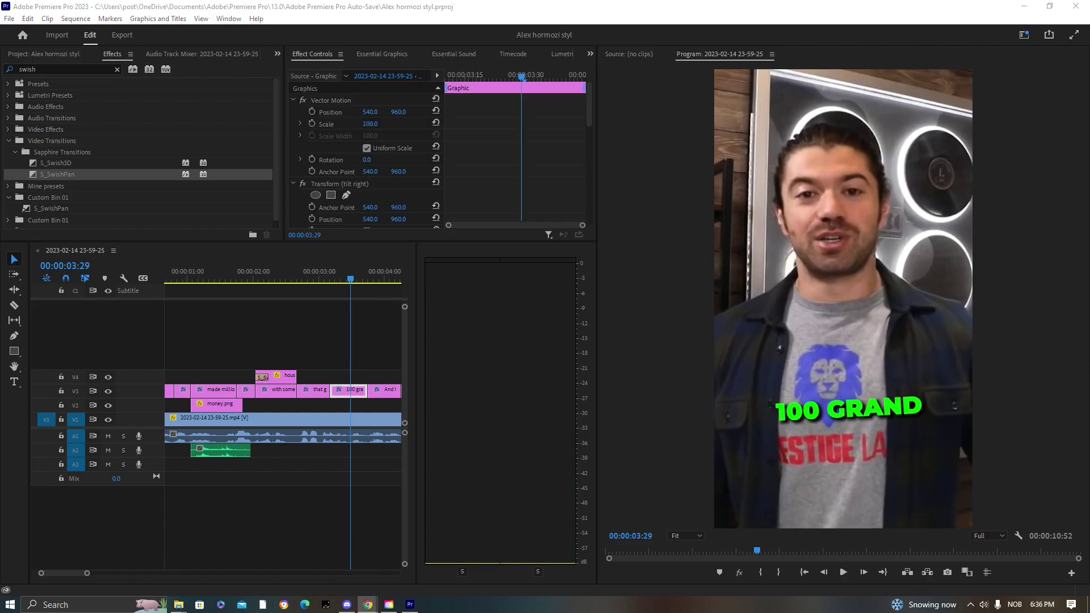
click(189, 505)
key(backslash)
drag(329, 374, 242, 375)
key(equal)
key(equal)
key(equal)
click(305, 373)
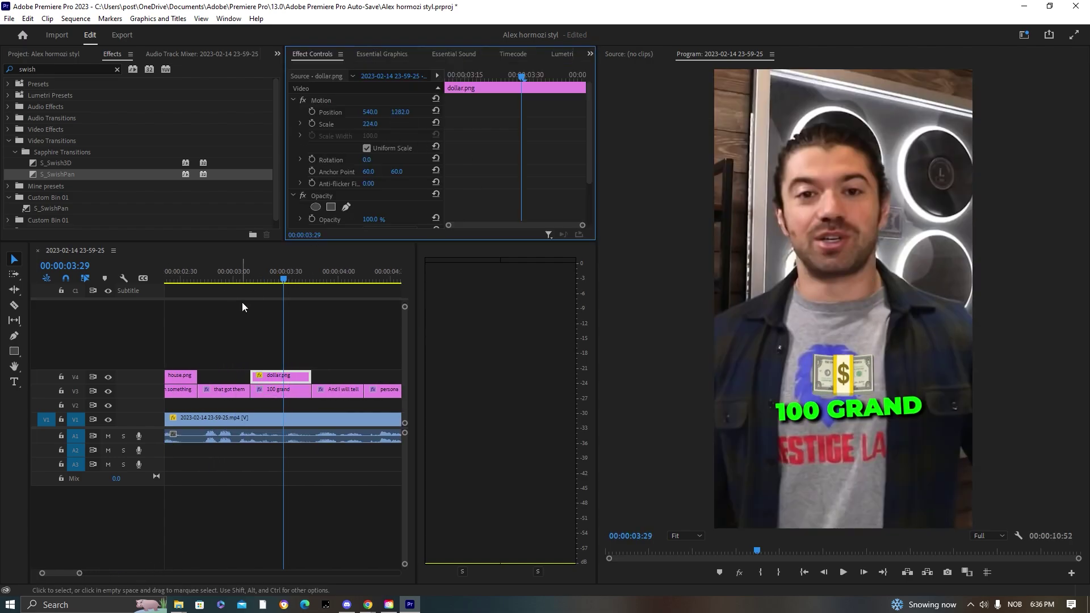
Rotate dollar.png 3°, keyframe its position, scale and rotation at 00:00:03:10, and set the scale to 272 at 00:00:03:14
click(242, 308)
key(space)
key(space)
click(290, 376)
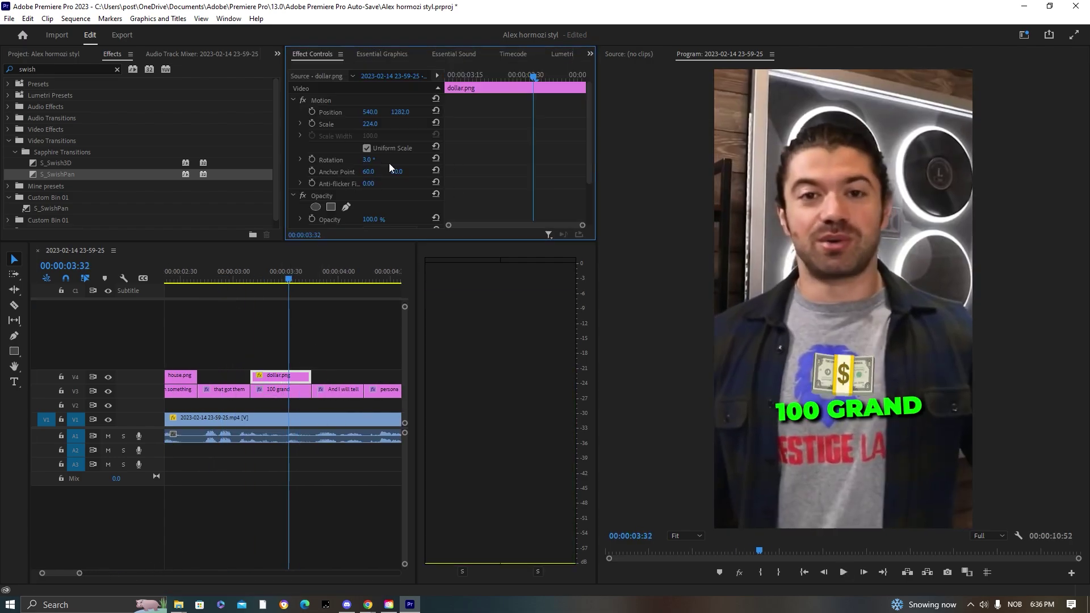
drag(291, 273, 250, 272)
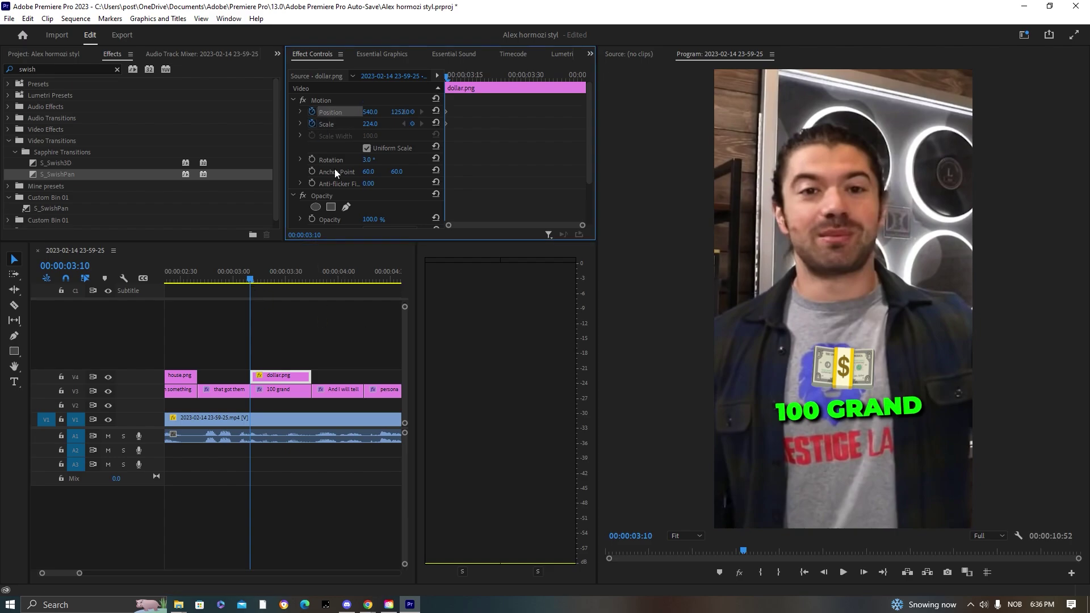
drag(453, 81, 460, 80)
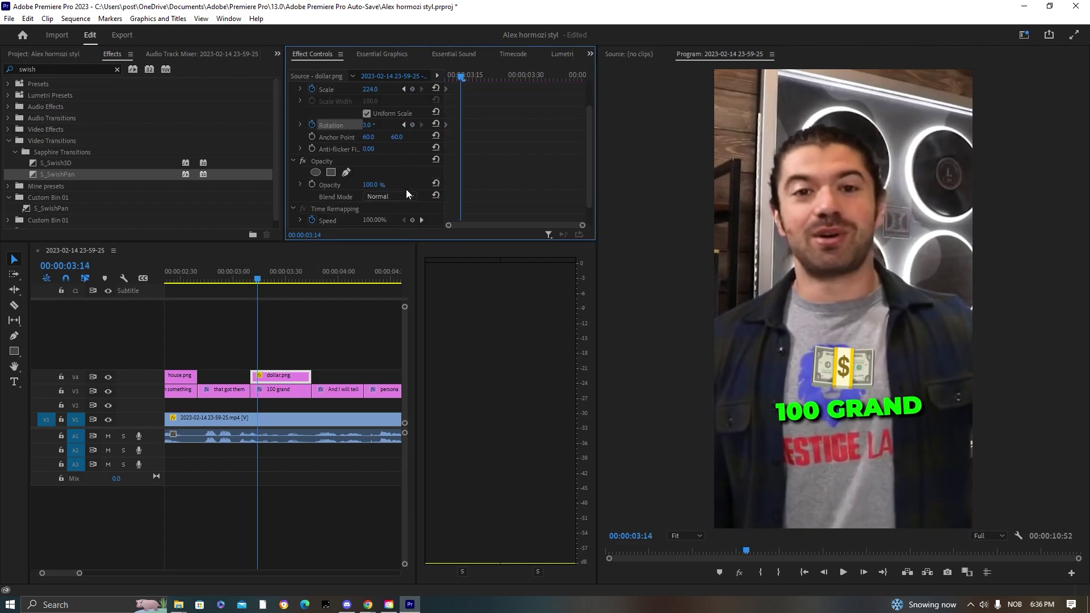
drag(463, 80, 480, 78)
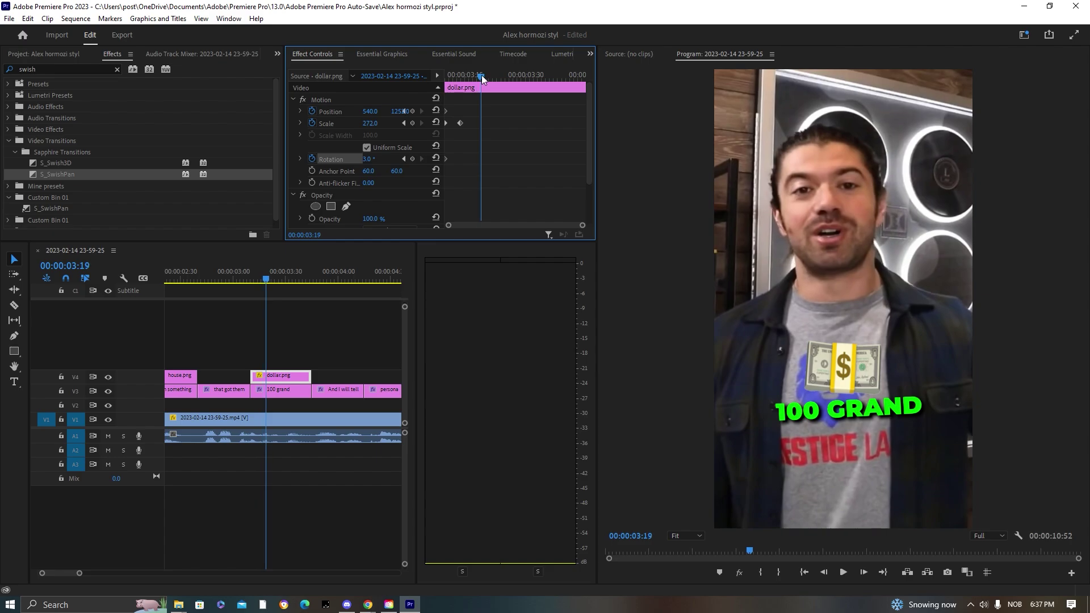
Review the motion keyframes of dollar.png and play back its animation from before the "100 GRAND" caption
scroll(380, 199, down, 1)
scroll(379, 198, up, 1)
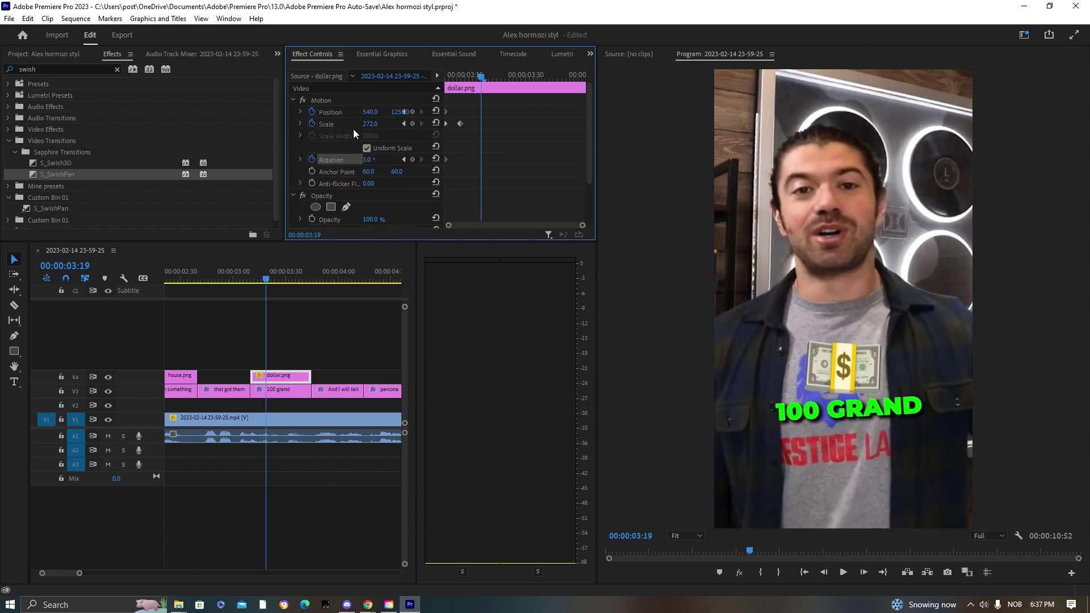
click(293, 99)
click(293, 100)
scroll(379, 184, down, 1)
click(337, 345)
drag(312, 278, 201, 280)
key(space)
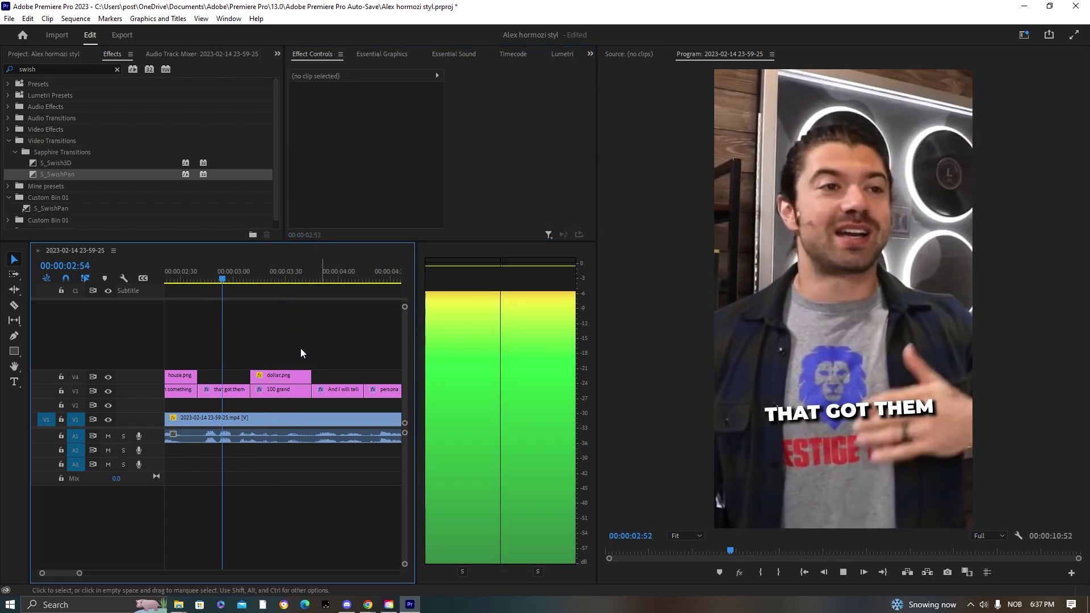
click(290, 376)
key(space)
key(space)
Copy the cash register sound effect to the start of the "100 GRAND" caption on A2 and play it back
scroll(266, 389, down, 2)
click(206, 451)
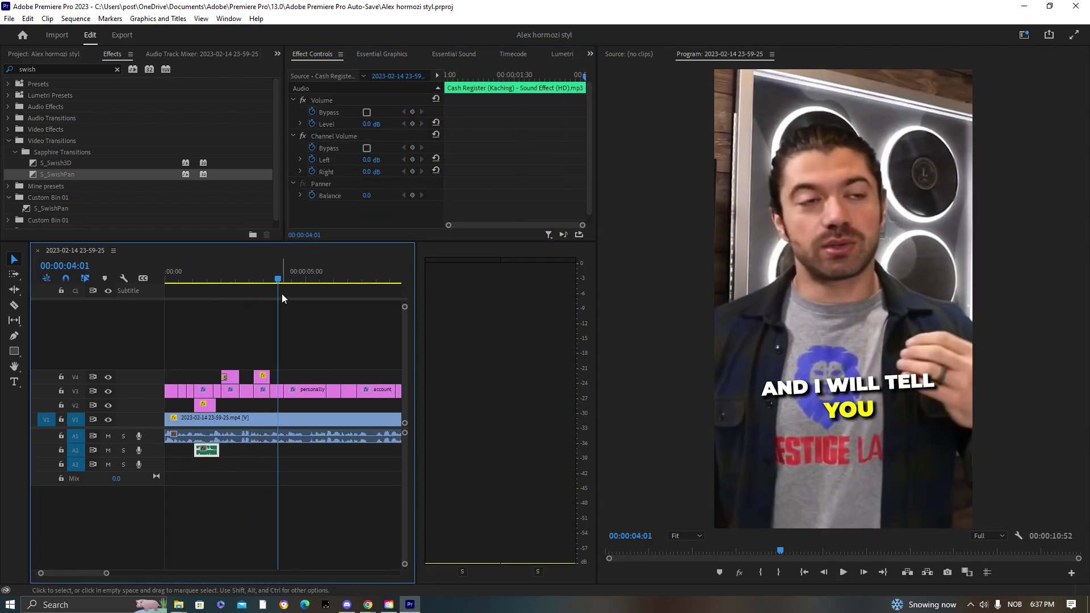
click(254, 280)
key(ctrl+v)
click(255, 281)
key(space)
click(320, 358)
key(space)
Colour the words "PERSONALLY THE" yellow in the "PERSONALLY THE FIRST HUNDRED" caption and play it back
double_click(304, 391)
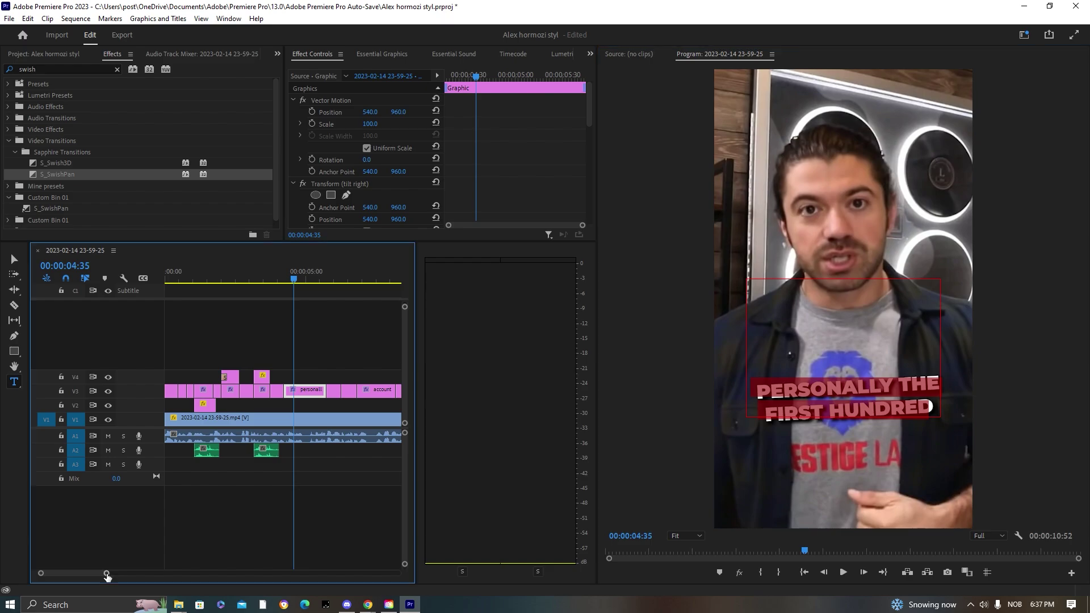
drag(107, 573, 85, 573)
drag(758, 390, 940, 386)
key(alt+Tab)
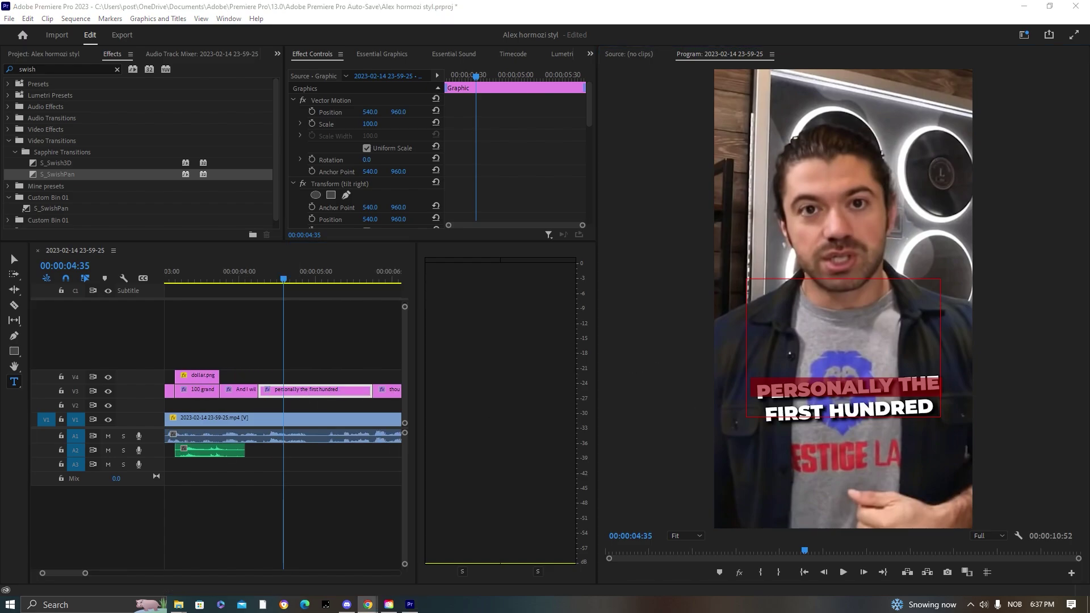
click(375, 56)
click(321, 178)
key(ctrl+v)
key(Return)
click(316, 383)
click(221, 279)
key(space)
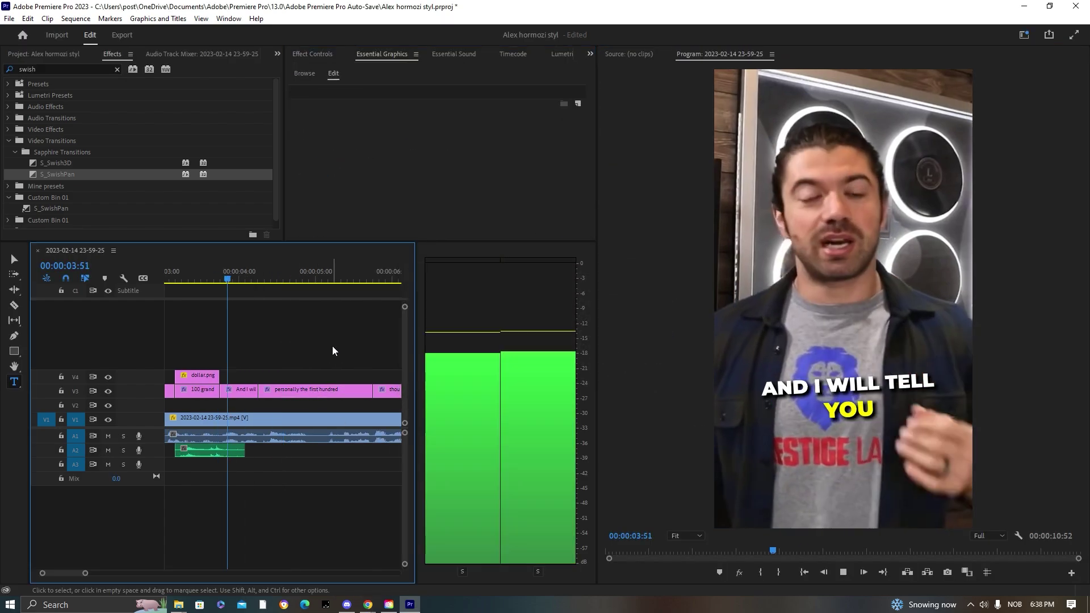
key(space)
Split the "PERSONALLY THE FIRST HUNDRED" caption clip into two pieces and return to the first piece
click(332, 389)
key(ctrl+k)
click(285, 278)
Try font sizes 60 and 80 on the word "PERSONALLY" in the first caption piece and preview the result
double_click(824, 389)
scroll(498, 193, down, 5)
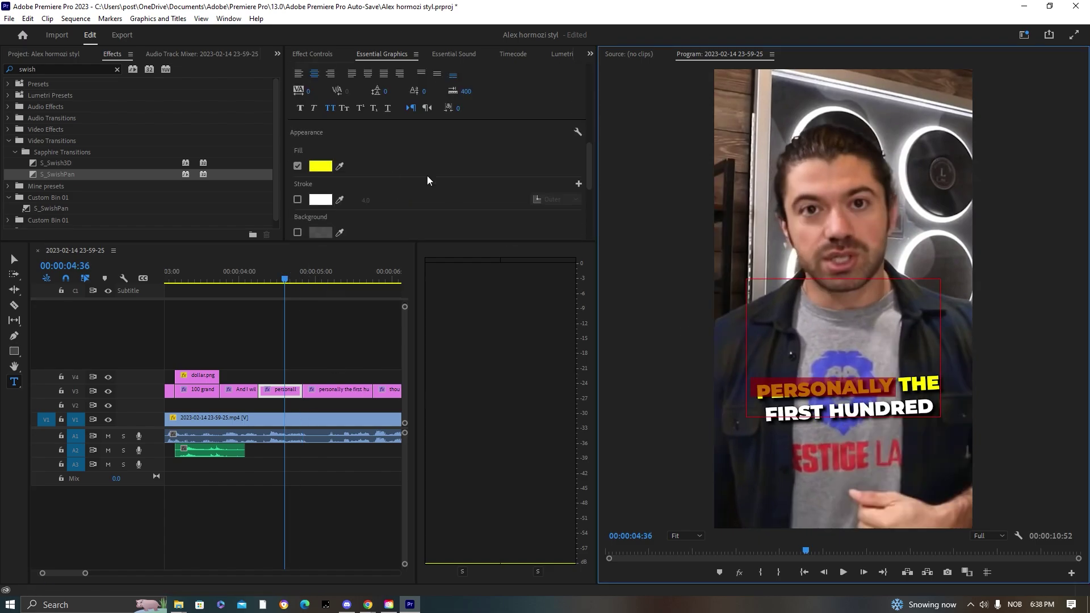
scroll(427, 181, up, 3)
click(422, 204)
click(422, 204)
text(60)
key(Return)
click(422, 204)
text(80)
key(Return)
click(319, 308)
key(space)
key(space)
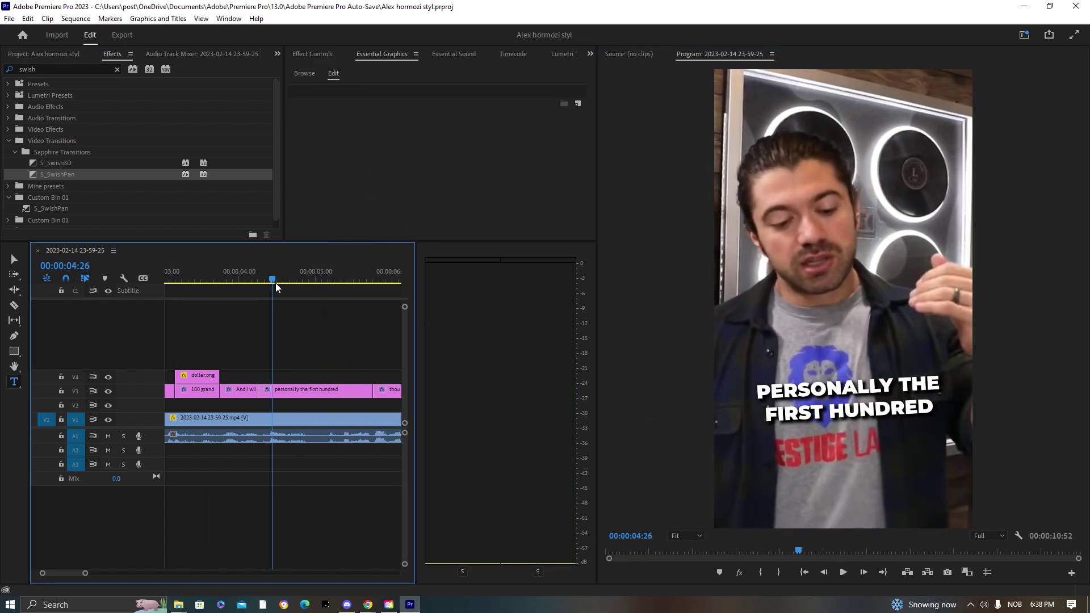
Split the "PERSONALLY THE FIRST HUNDRED" caption near its end and fill "PERSONALLY THE" with yellow in the first piece
key(space)
click(339, 390)
key(ctrl+k)
click(323, 279)
double_click(364, 104)
scroll(390, 167, down, 3)
scroll(390, 167, down, 3)
click(319, 212)
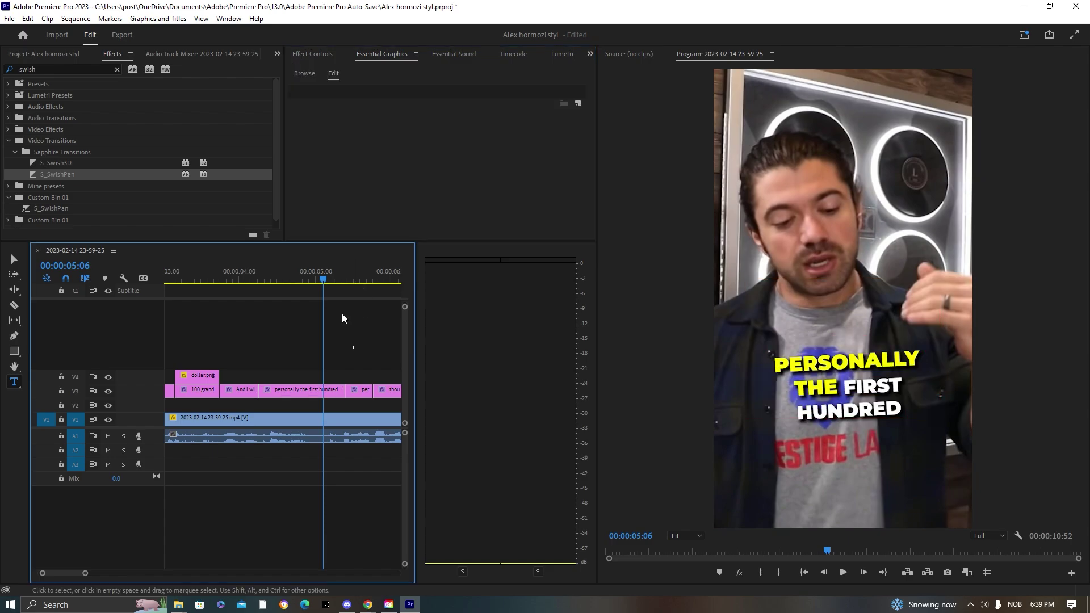
key(space)
Set the font size of "PERSONALLY THE" to 84 in the first caption piece and play through to the "THOUSAND DOLLARS" caption
click(288, 390)
drag(426, 227, 421, 227)
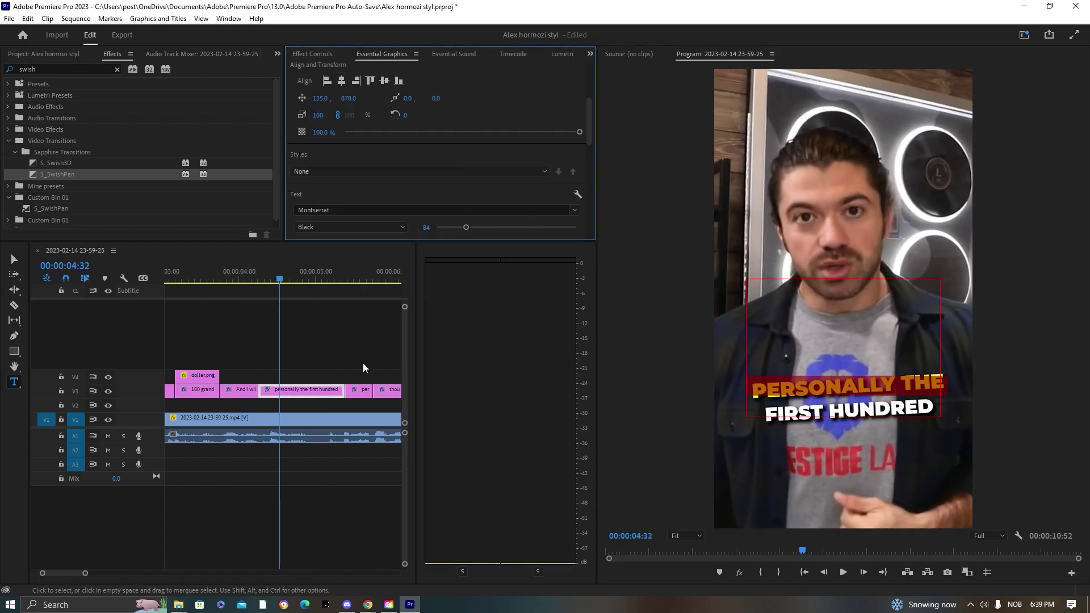
click(363, 368)
key(space)
key(space)
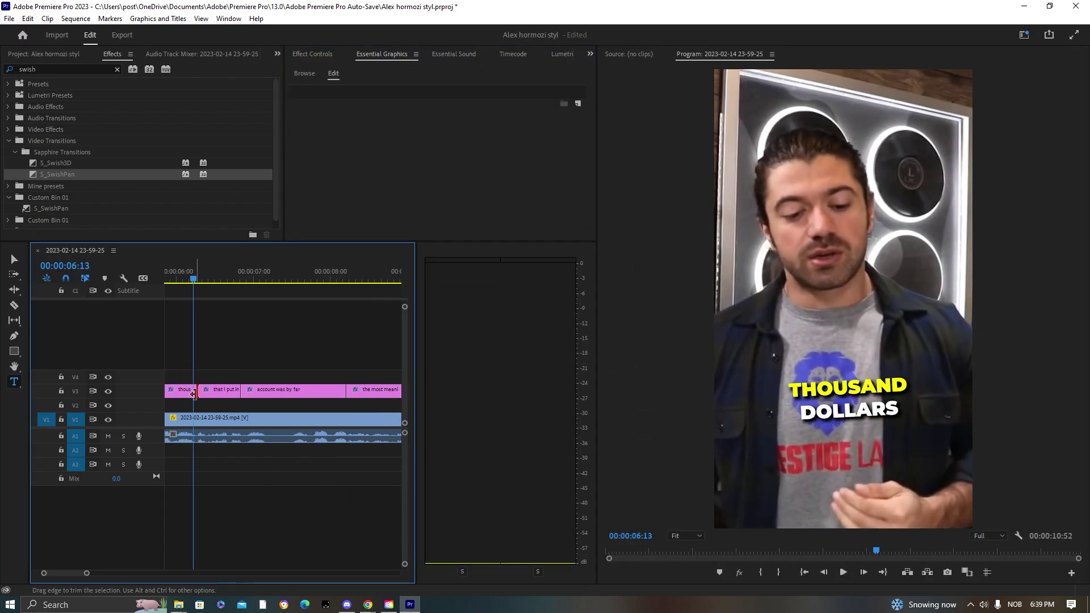
click(193, 393)
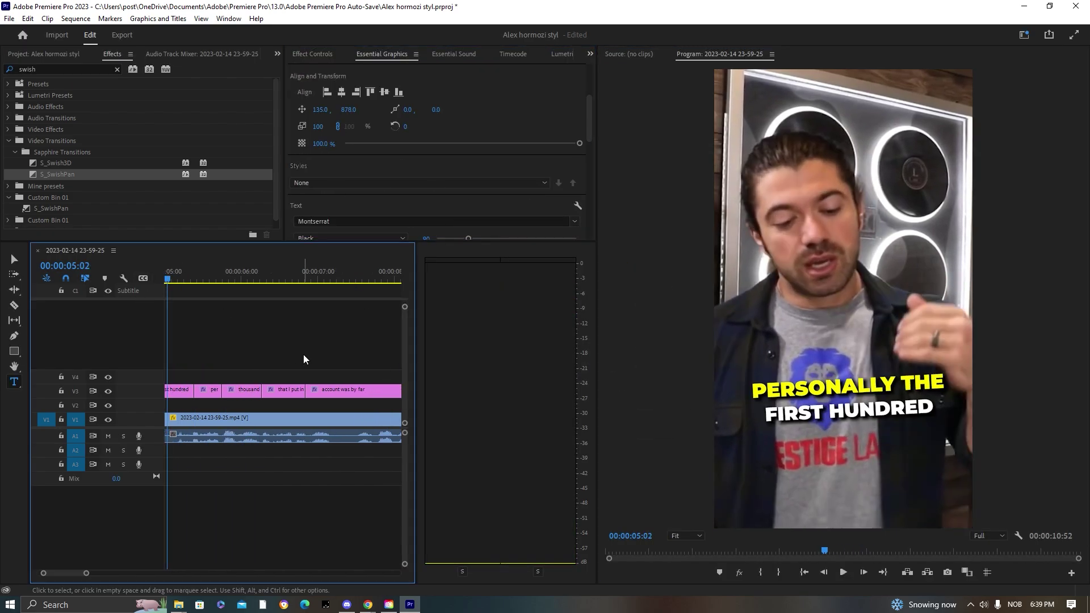
Play the captions from "MADE MILLIONS STARTED" through to "THAT GOT THEM"
click(268, 271)
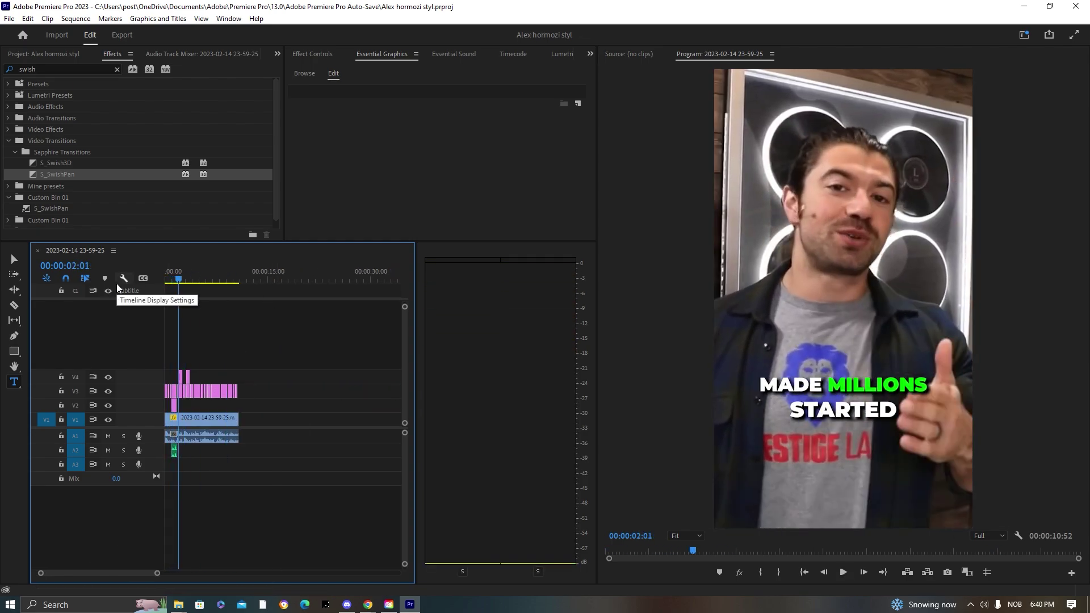
key(space)
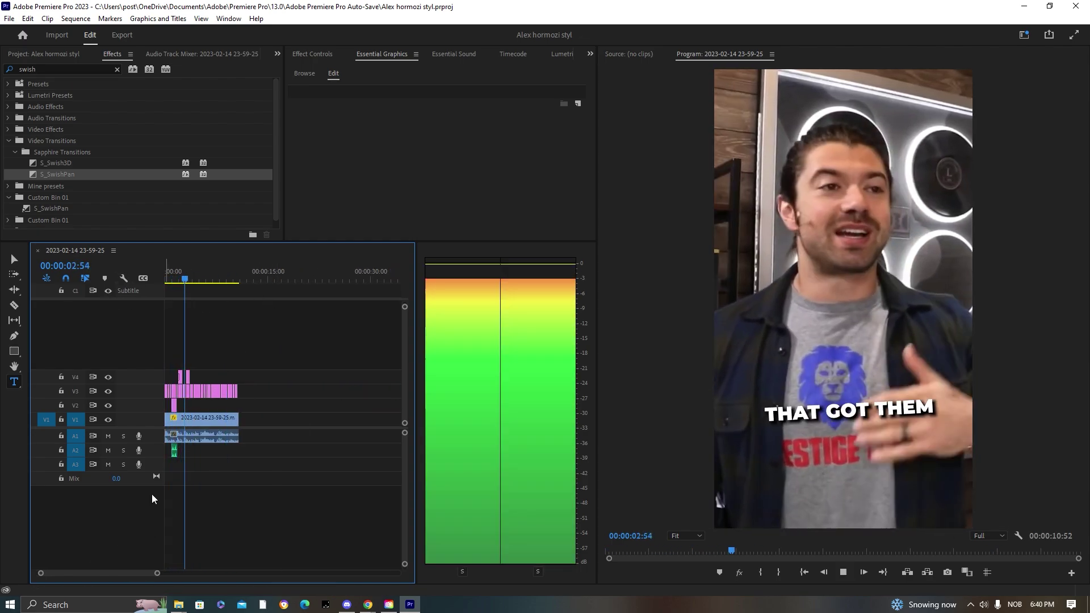
key(space)
Line up the second sound effect on A2 with the start of the dollar.png clip and preview it
key(=)
key(=)
click(187, 454)
drag(215, 272, 224, 273)
drag(124, 573, 86, 573)
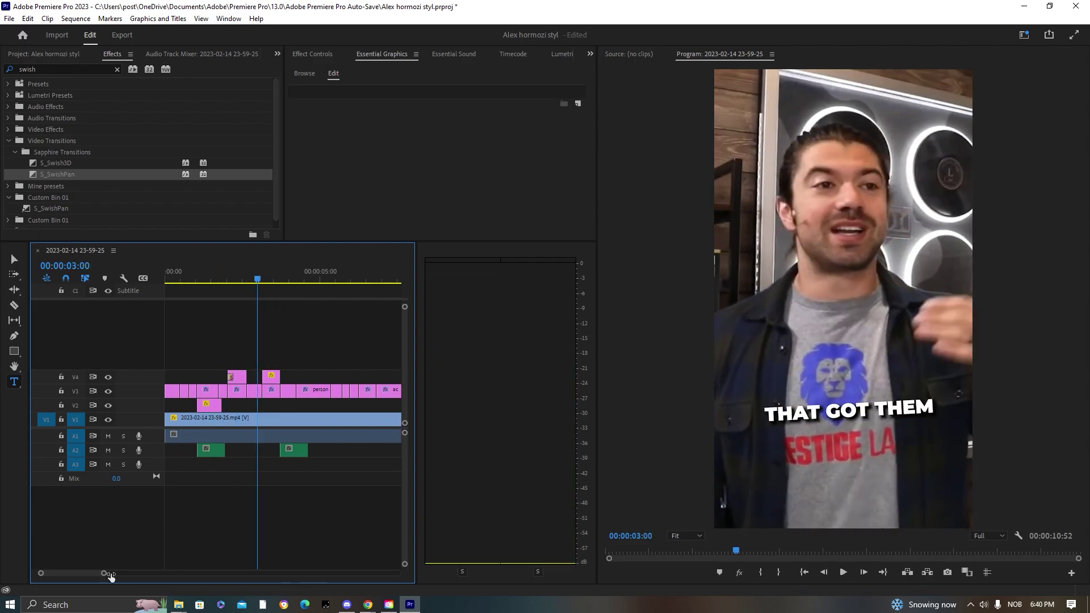
drag(361, 450, 321, 450)
key(space)
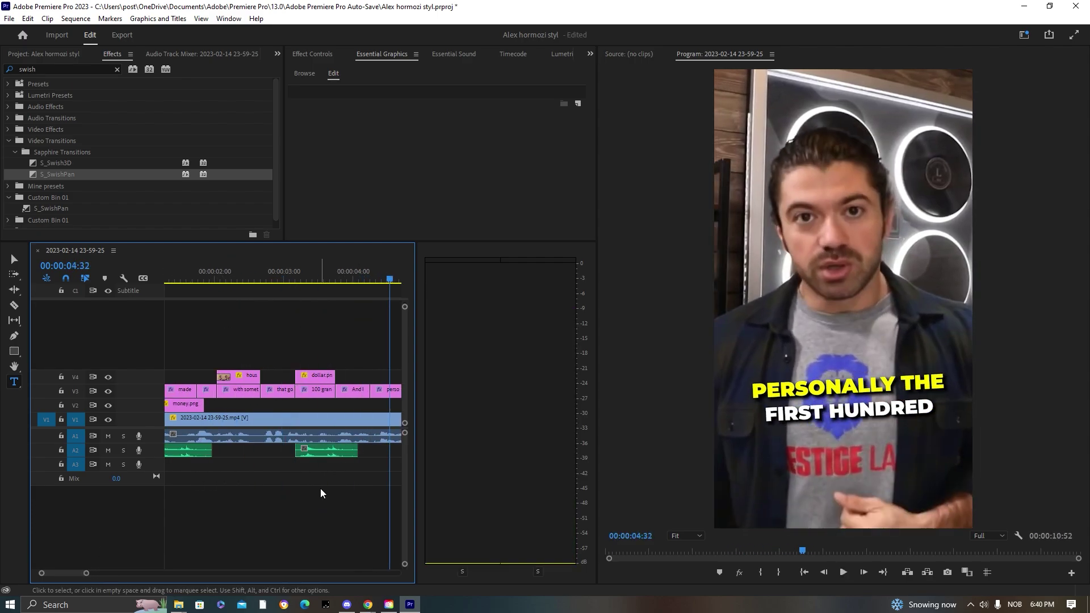
click(186, 281)
key(space)
key(space)
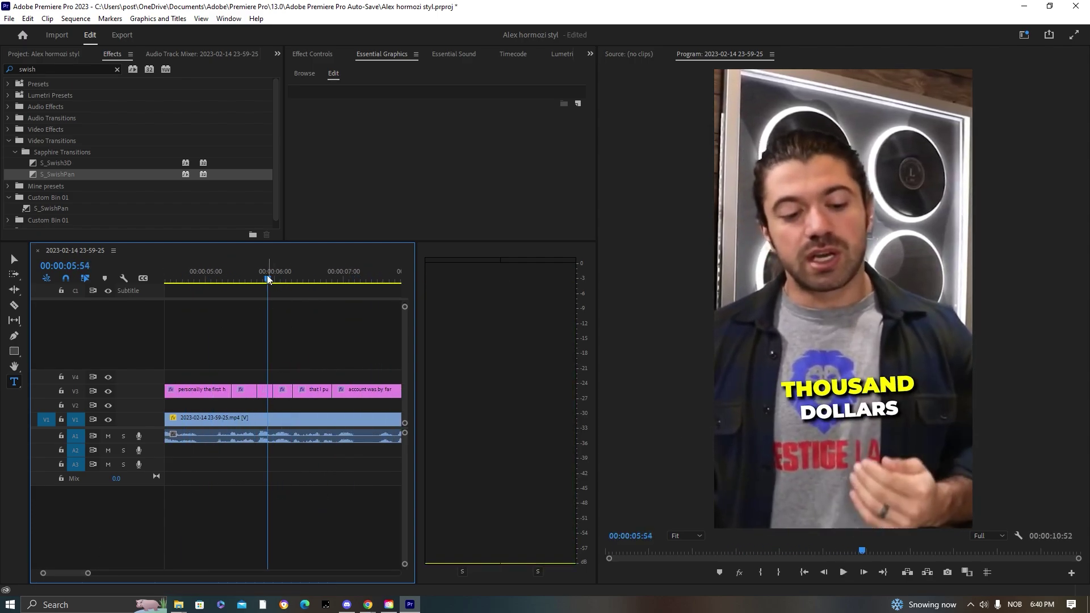
Fill "FIRST HUNDRED" with yellow (ffff00) in the second piece of the "PERSONALLY THE FIRST HUNDRED" caption and play it back
click(241, 392)
scroll(342, 206, down, 3)
click(320, 188)
click(607, 379)
key(Return)
click(315, 189)
click(607, 378)
text(ffff00)
key(Return)
click(193, 279)
key(space)
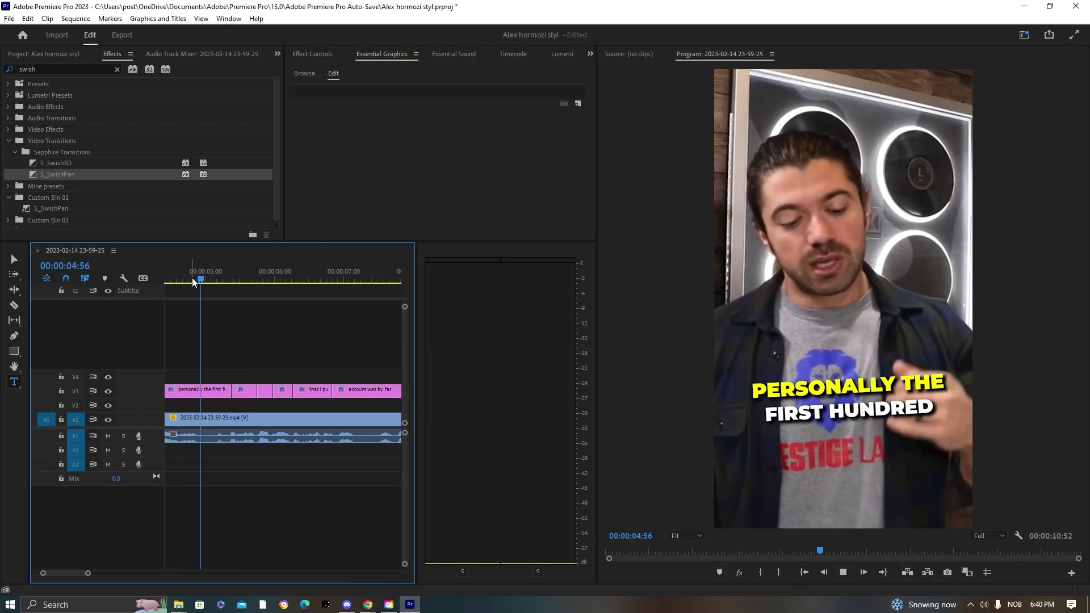
Set the font size of "FIRST HUNDRED" to 90 in the second caption piece and preview through to "THAT I PUT IN MY BANK"
click(249, 389)
click(421, 170)
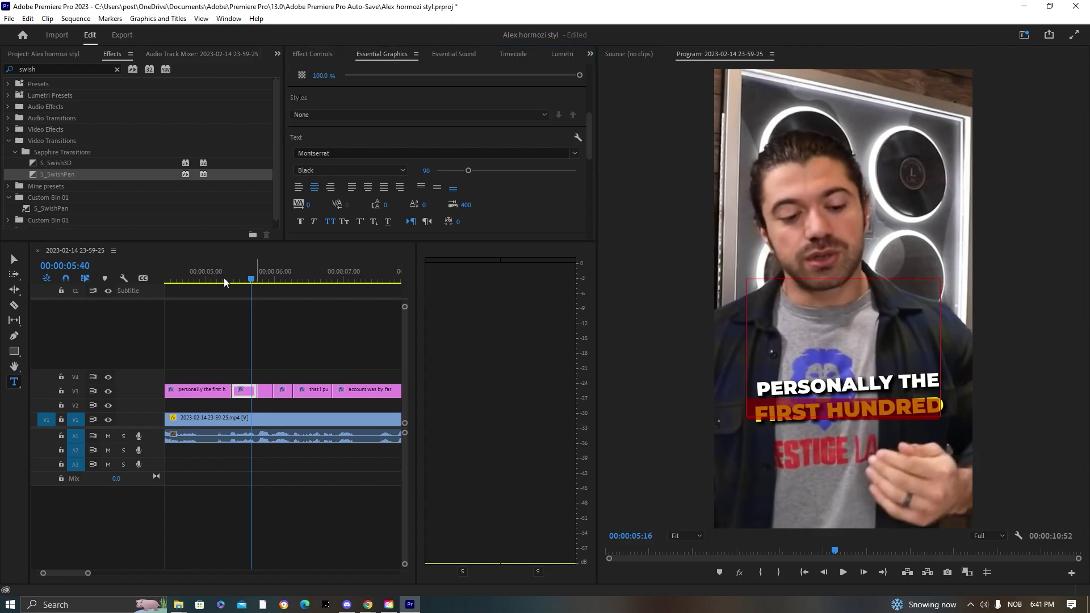
click(224, 279)
key(space)
click(292, 280)
key(space)
key(space)
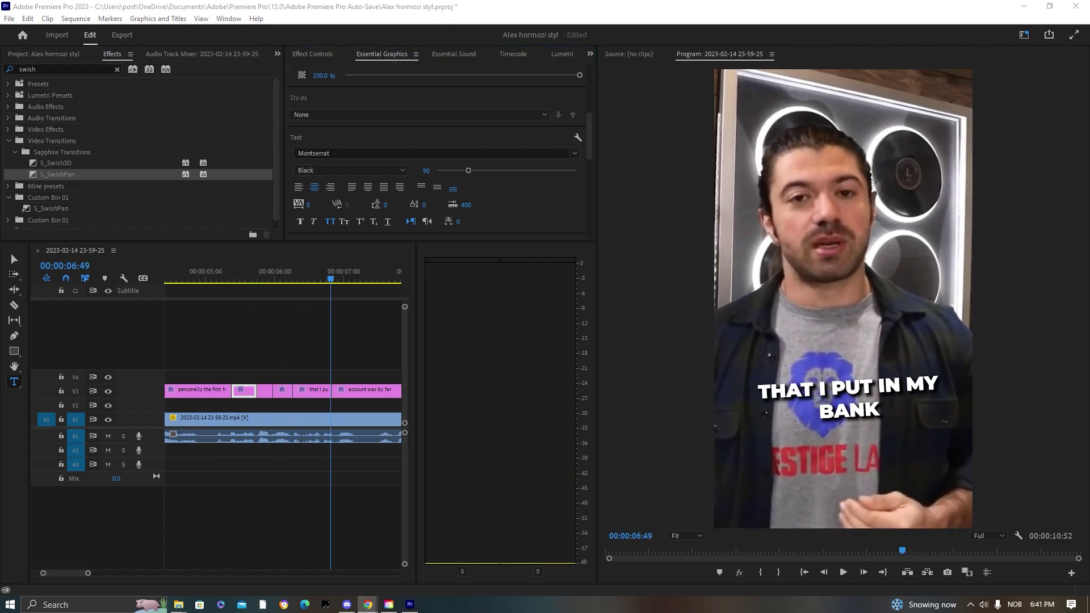
Add bank.png to track V4 and position it where "BANK" is spoken in the "THAT I PUT IN MY BANK" caption
drag(28, 522, 311, 377)
drag(88, 573, 123, 573)
drag(377, 377, 286, 377)
click(268, 280)
key(space)
key(space)
drag(123, 573, 110, 575)
drag(215, 370, 285, 372)
key(space)
key(space)
Set bank.png to scale 231, position 540, 1140 and rotation 3°, preview it and save the project
key(minus)
key(minus)
click(275, 279)
click(271, 376)
click(311, 53)
drag(370, 124, 434, 124)
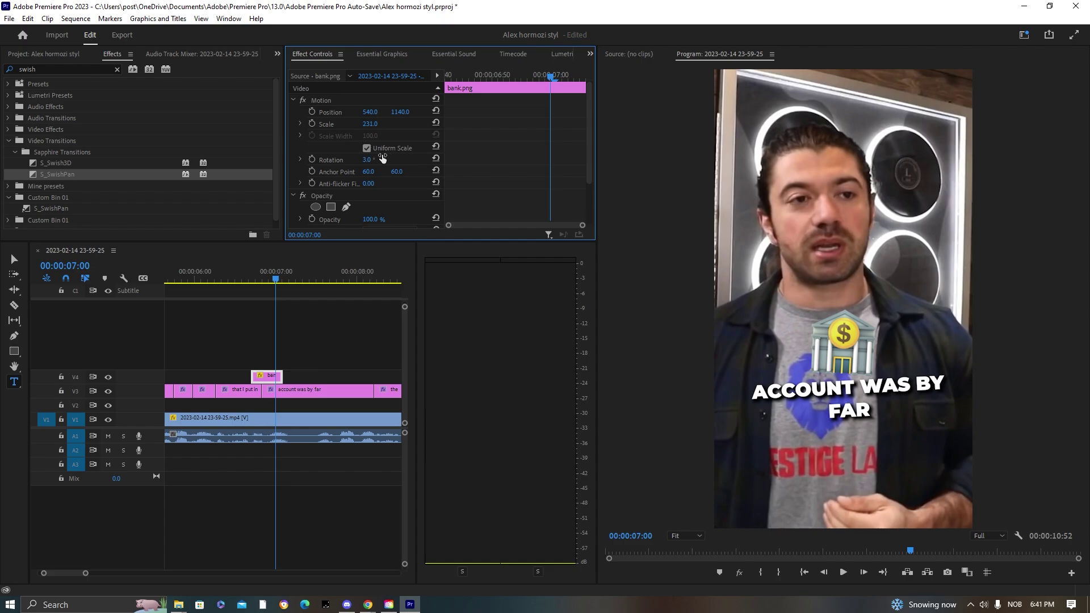
click(345, 353)
key(space)
click(252, 279)
key(space)
key(ctrl+s)
Go through the bank.png clip from its first frame, play it back and save the project
mouse_move(271, 279)
mouse_down()
mouse_move(267, 299)
mouse_move(251, 277)
mouse_up()
click(44, 53)
click(267, 376)
click(112, 53)
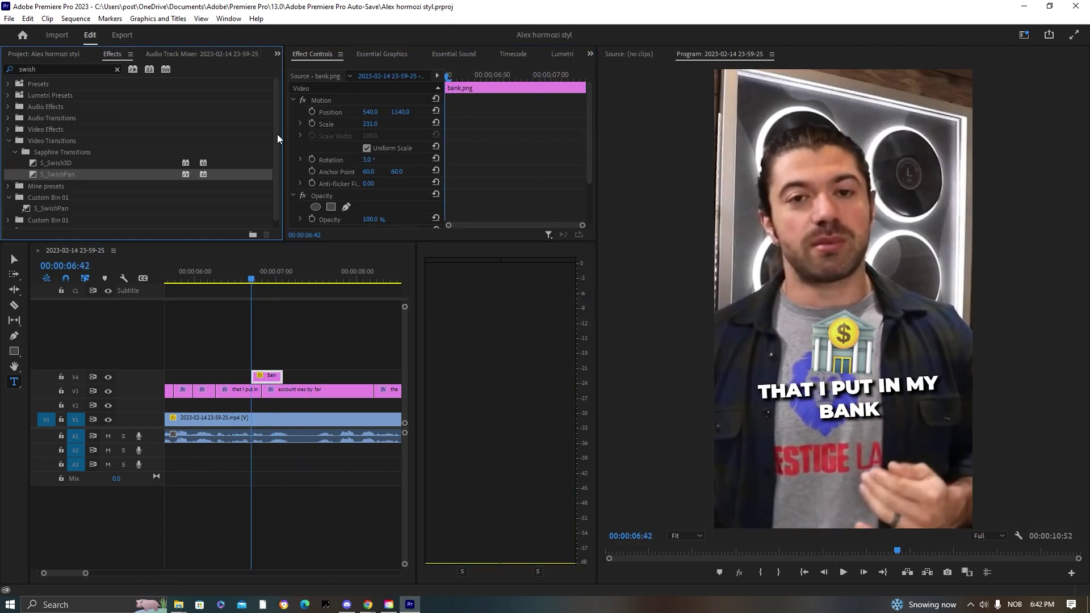
drag(454, 80, 591, 78)
drag(226, 280, 242, 280)
click(289, 176)
key(space)
key(ctrl+s)
Bring in the Swipe_Swoosh transition sound from the file browser and place it on A3 under the house image
click(85, 605)
text(ex)
key(Return)
click(212, 278)
mouse_move(86, 573)
mouse_down()
mouse_move(161, 573)
mouse_move(100, 574)
mouse_up()
click(316, 467)
key(space)
key(space)
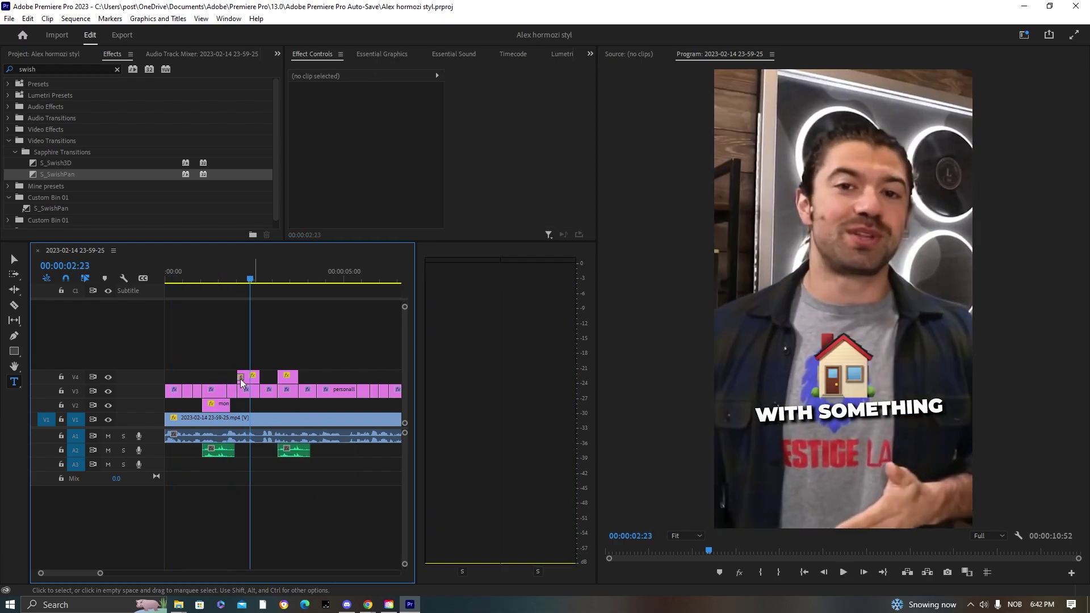
drag(222, 480, 241, 464)
drag(100, 573, 74, 573)
drag(234, 465, 295, 465)
Preview the swoosh sound and play on to the "100 GRAND" caption
click(202, 277)
click(296, 488)
key(space)
key(space)
key(space)
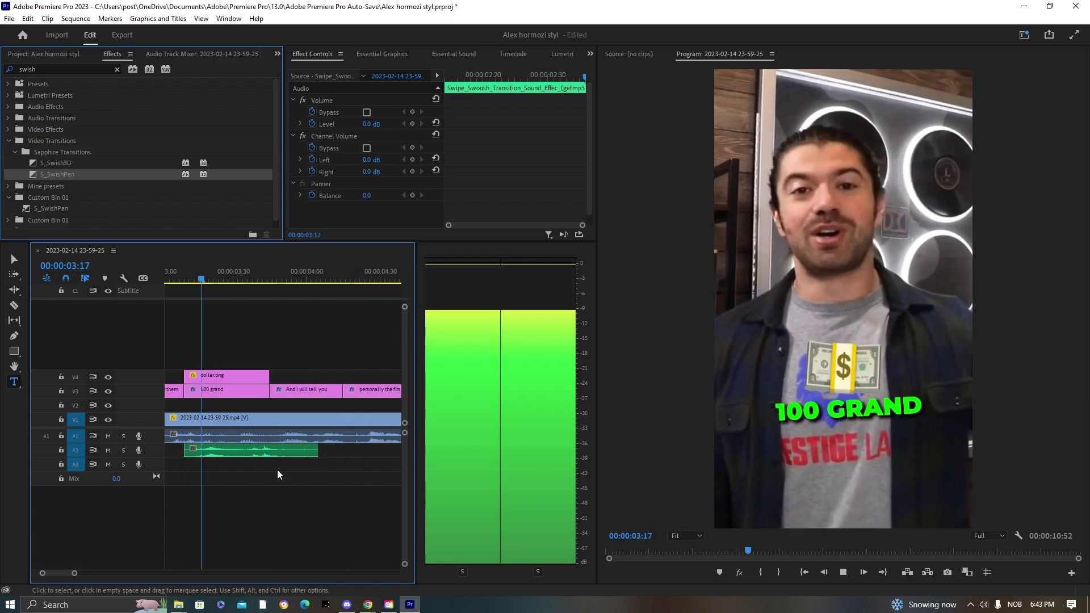
Place the Text_Pop-Out sound effect on A2 at the start of the "PERSONALLY THE" caption
click(384, 277)
drag(384, 295, 309, 295)
drag(340, 483, 359, 452)
key(minus)
key(minus)
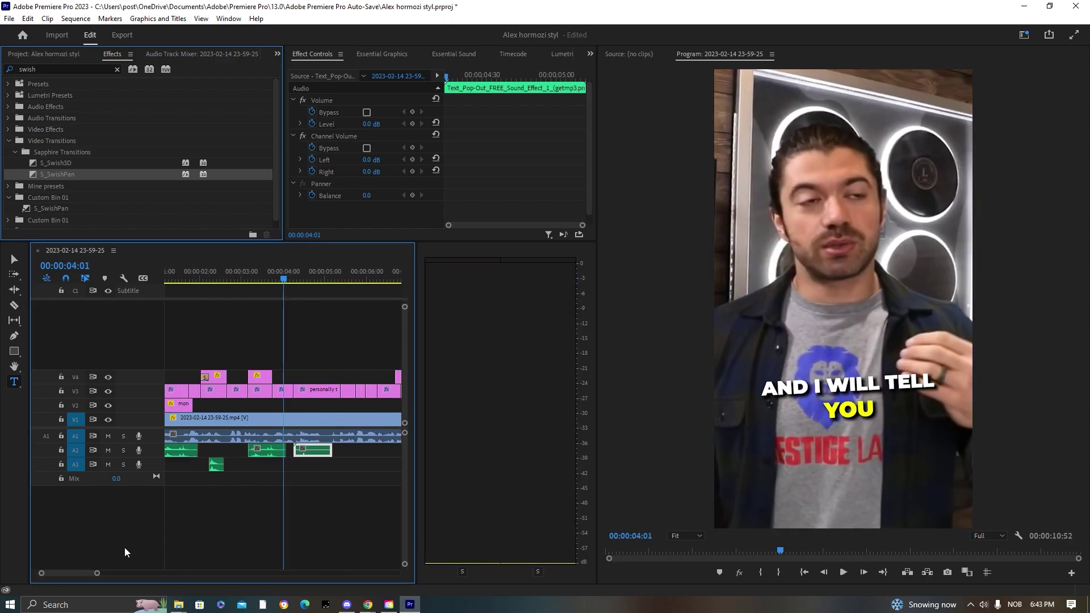
Fine-tune the placement of the Text_Pop-Out sound on A2 against the caption pieces and preview it
drag(97, 573, 72, 573)
mouse_move(326, 450)
mouse_down()
mouse_move(352, 450)
mouse_move(335, 452)
mouse_up()
drag(378, 452, 351, 451)
click(369, 347)
drag(387, 278, 318, 363)
key(space)
drag(73, 573, 115, 573)
key(space)
Copy a sound effect from A2, paste it on A2 near the bank.png clip and preview it
click(181, 450)
key(equal)
key(equal)
drag(287, 280, 214, 279)
key(ctrl+v)
click(248, 279)
key(space)
key(space)
Set the opacity of bank.png to 0% at the end of its clip so the image fades out
scroll(361, 309, down, 4)
scroll(358, 307, up, 1)
click(211, 376)
scroll(376, 182, down, 3)
drag(569, 76, 579, 73)
drag(376, 162, 318, 162)
key(space)
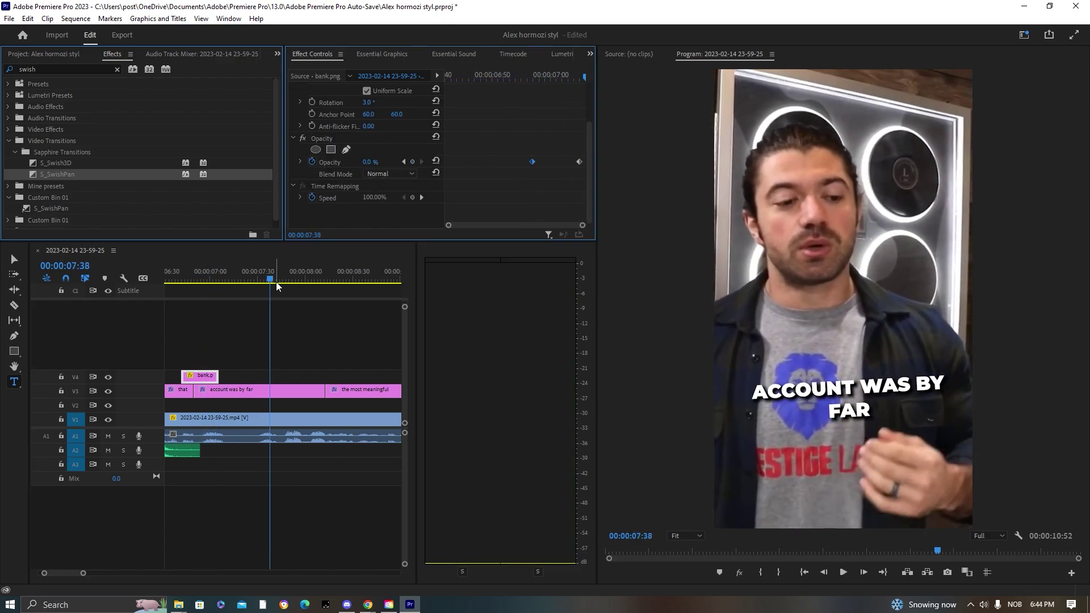
Preview the bank image's fade-out and go to the "OF ALL THE MONEY" caption
click(184, 278)
key(space)
click(263, 479)
key(space)
click(221, 278)
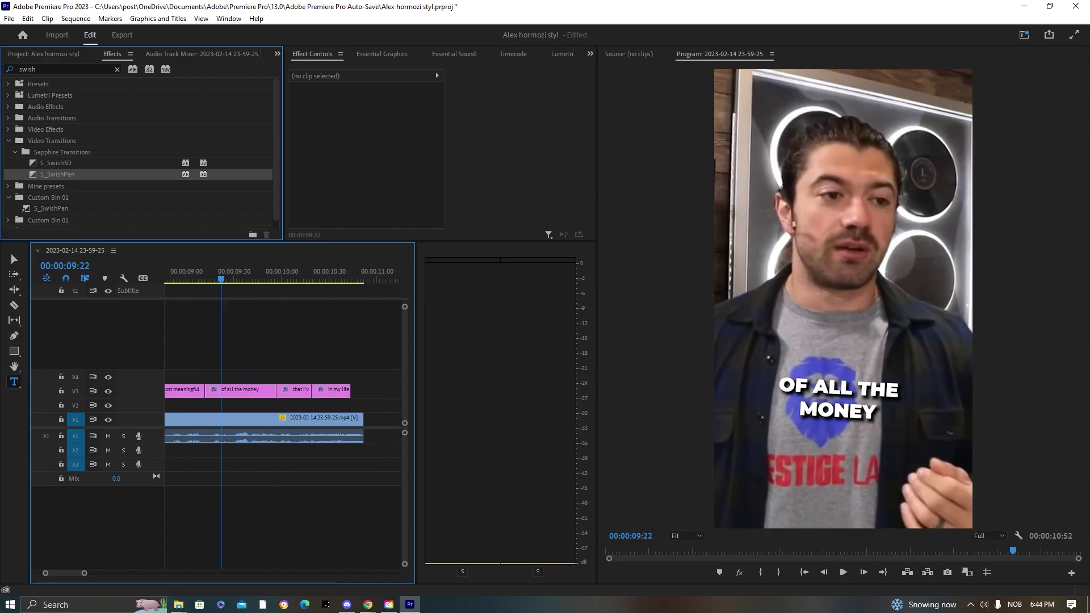
Bring in money.jpeg and place it on V4 above the "OF ALL THE MONEY" caption
key(alt+Tab)
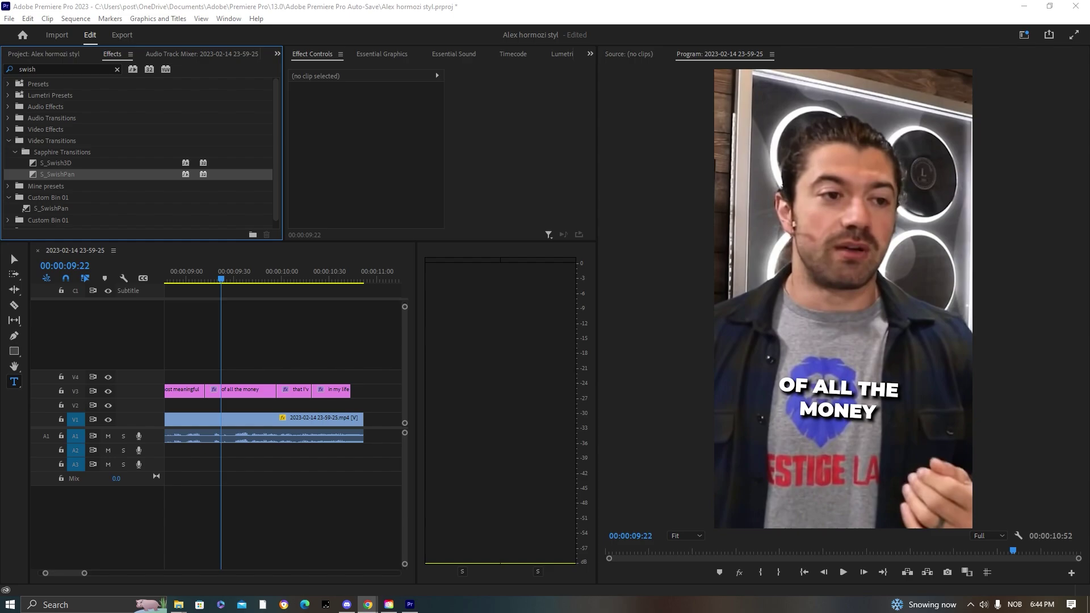
drag(243, 390, 207, 377)
drag(85, 573, 114, 573)
drag(373, 376, 295, 376)
drag(107, 573, 79, 573)
click(317, 381)
Scale and position the money.jpeg image so it sits just above the caption text
mouse_move(370, 124)
mouse_down()
mouse_move(359, 124)
mouse_move(756, 112)
mouse_move(415, 111)
mouse_move(361, 124)
mouse_up()
drag(0, 170, 338, 121)
scroll(287, 386, down, 1)
click(283, 404)
click(284, 376)
drag(426, 124, 278, 84)
Add overlay graphics on V5 and V6 and a sound effect on A5 at the money.jpeg clip
click(287, 175)
drag(266, 226, 306, 458)
drag(79, 573, 91, 573)
click(272, 267)
drag(0, 164, 276, 361)
Search the computer for "horse"
click(85, 605)
text(horse)
click(483, 454)
Play back the "OF ALL THE MONEY" section several times to check the money image, overlay graphics and sound
drag(105, 573, 76, 573)
click(249, 275)
drag(323, 353, 337, 362)
click(349, 320)
key(space)
click(267, 275)
click(349, 321)
key(space)
key(space)
click(335, 351)
click(274, 277)
click(319, 311)
key(space)
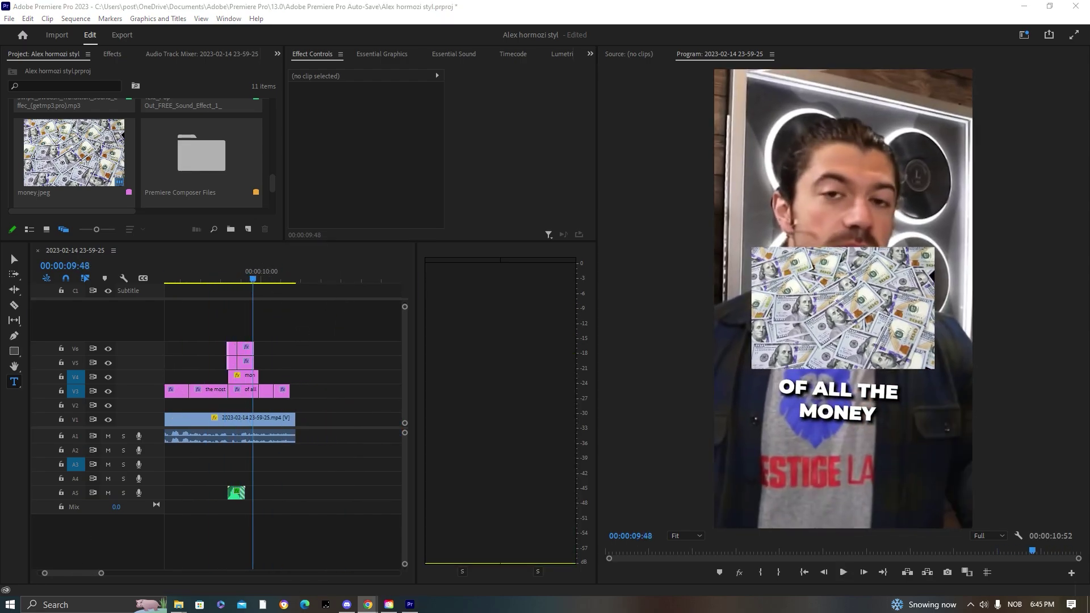
Fill the word "MONEY" with green (00FF00) in the "OF ALL THE MONEY" caption
click(724, 439)
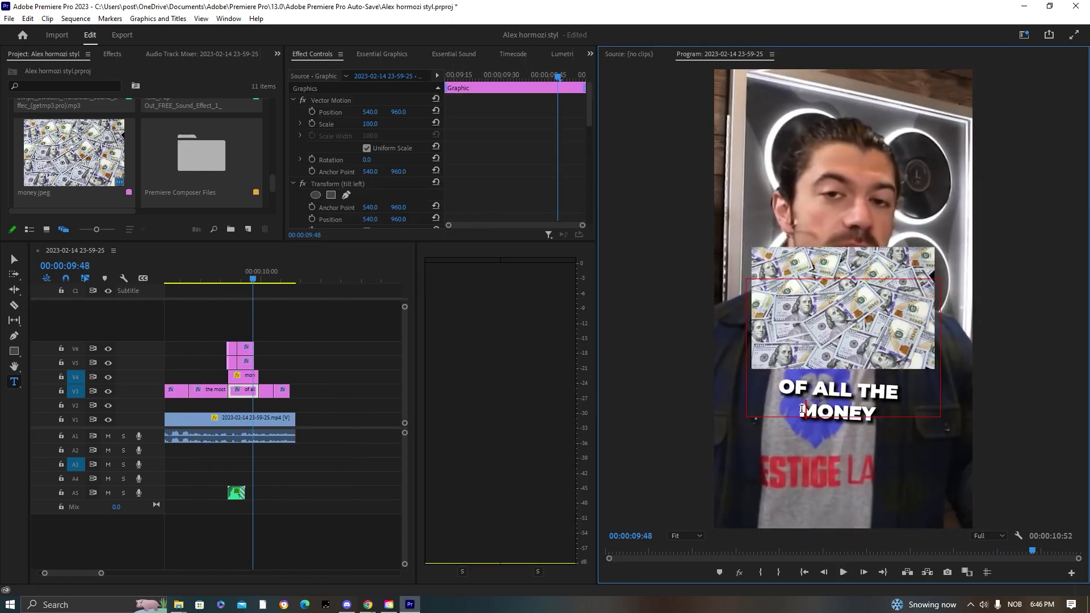
click(381, 54)
click(322, 188)
text(00FF00)
key(Return)
click(326, 321)
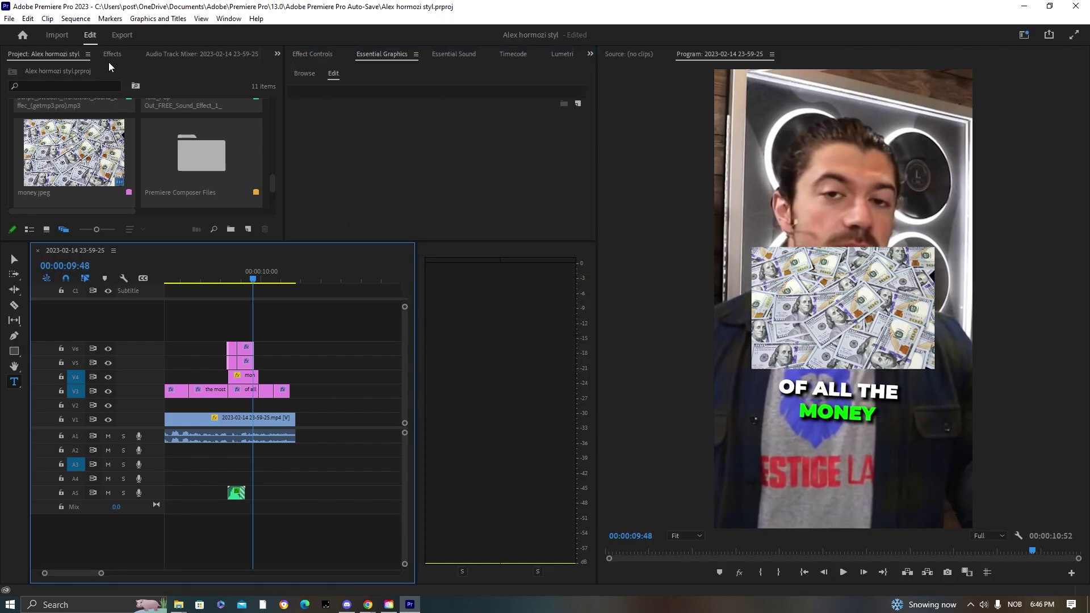
Find the Brightness & Contrast video effect and apply it to the money.jpeg clip on V4
click(111, 54)
click(62, 69)
text(exp)
click(81, 69)
key(BackSpace)
key(BackSpace)
key(BackSpace)
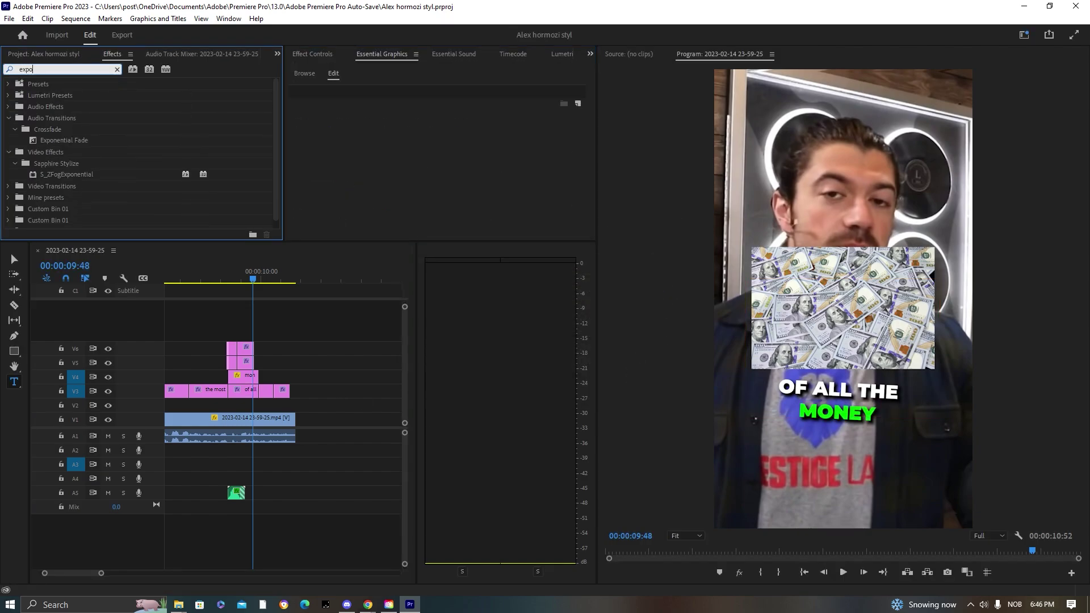
text(contrast)
drag(71, 186, 243, 377)
Raise the money.jpeg clip's contrast to 30 in its Brightness & Contrast effect
scroll(374, 218, down, 4)
drag(368, 201, 629, 250)
click(436, 200)
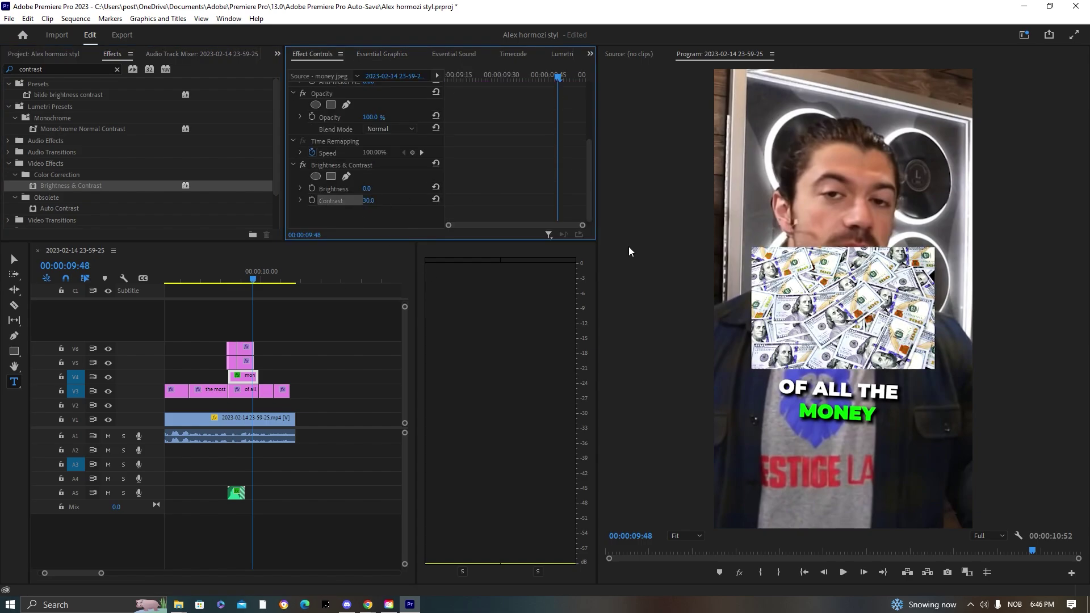